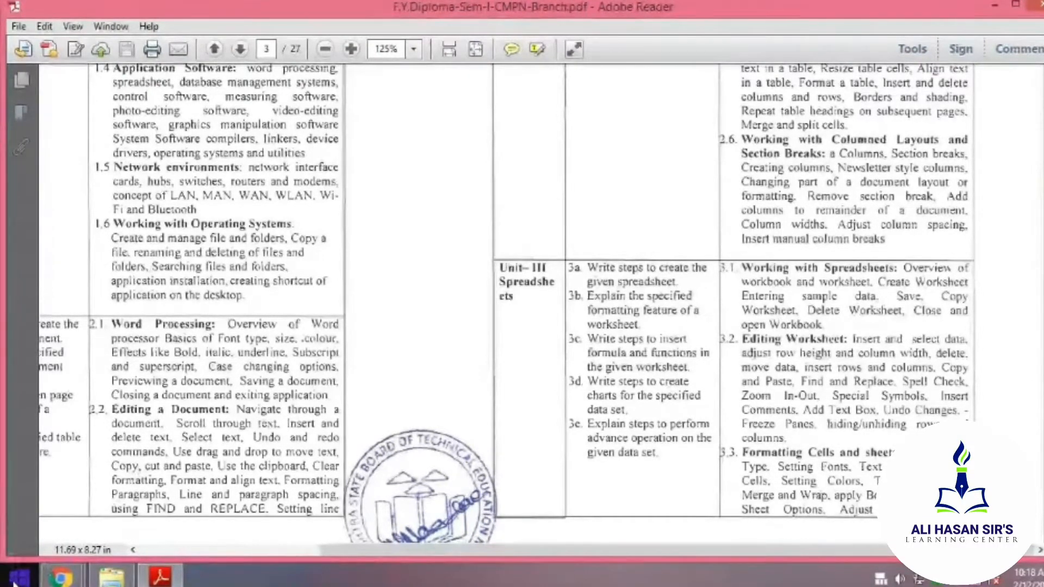
Search the computer for Excel and launch Microsoft Excel 2010 with a blank workbook.
{"action": "left_click", "coordinate": [13, 581]}
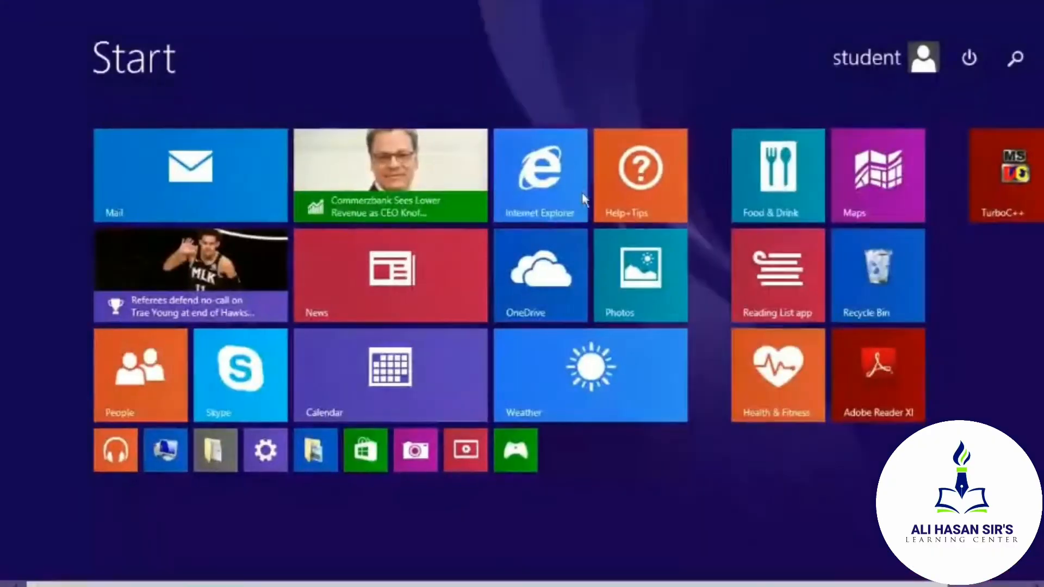
{"action": "left_click", "coordinate": [1016, 59]}
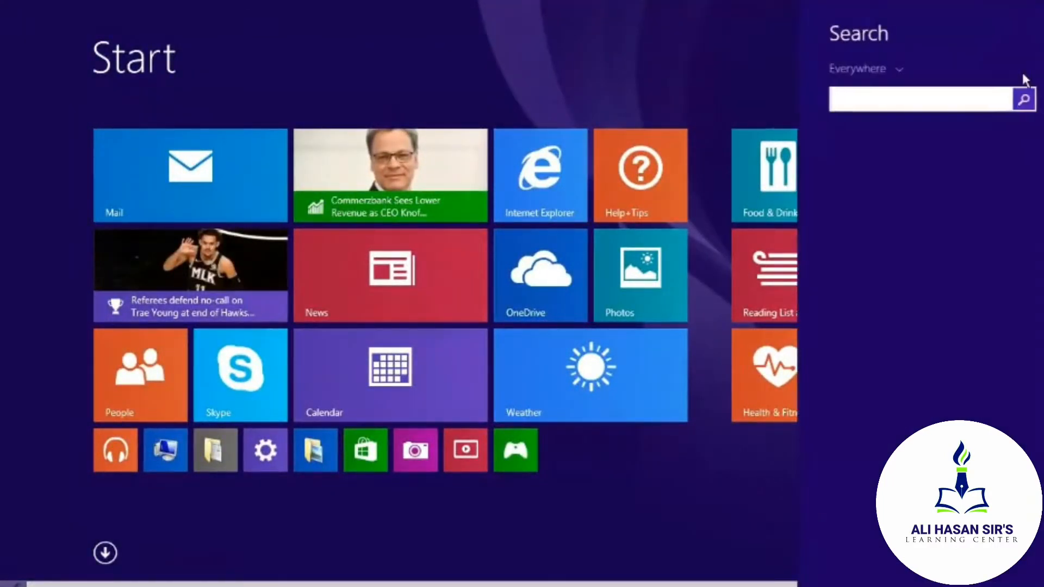
{"action": "type", "text": "excel 2010"}
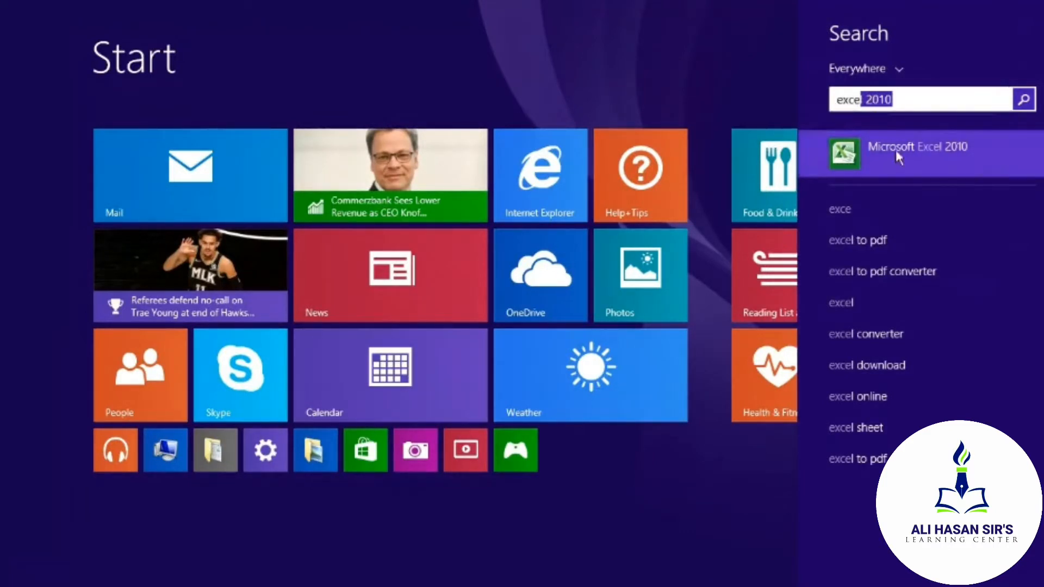
{"action": "left_click", "coordinate": [919, 158]}
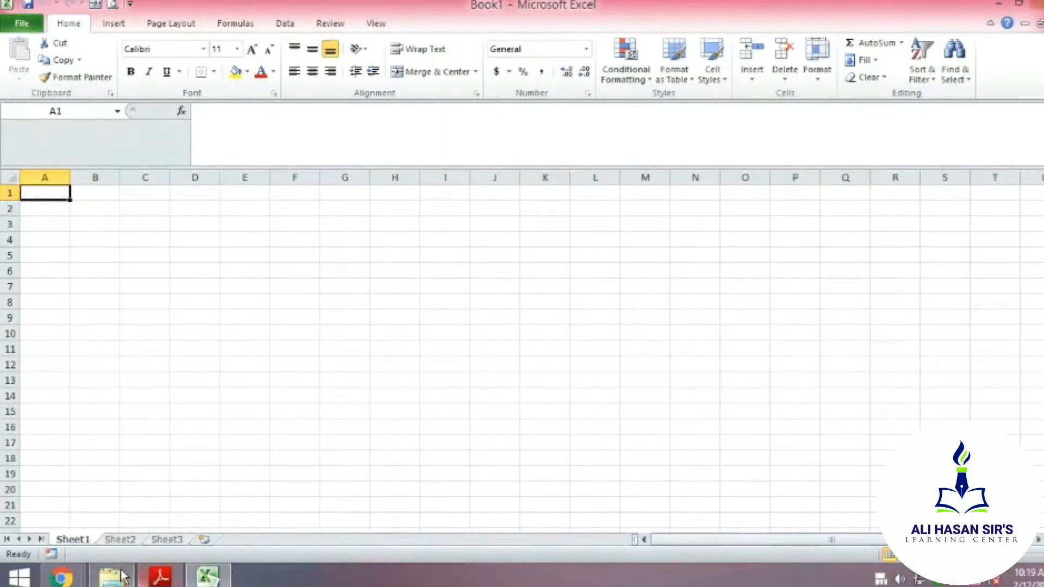
Switch to the Google Meet call in Chrome, admit the waiting participant, and return to the Excel workbook.
{"action": "left_click", "coordinate": [61, 577]}
{"action": "left_click", "coordinate": [114, 510]}
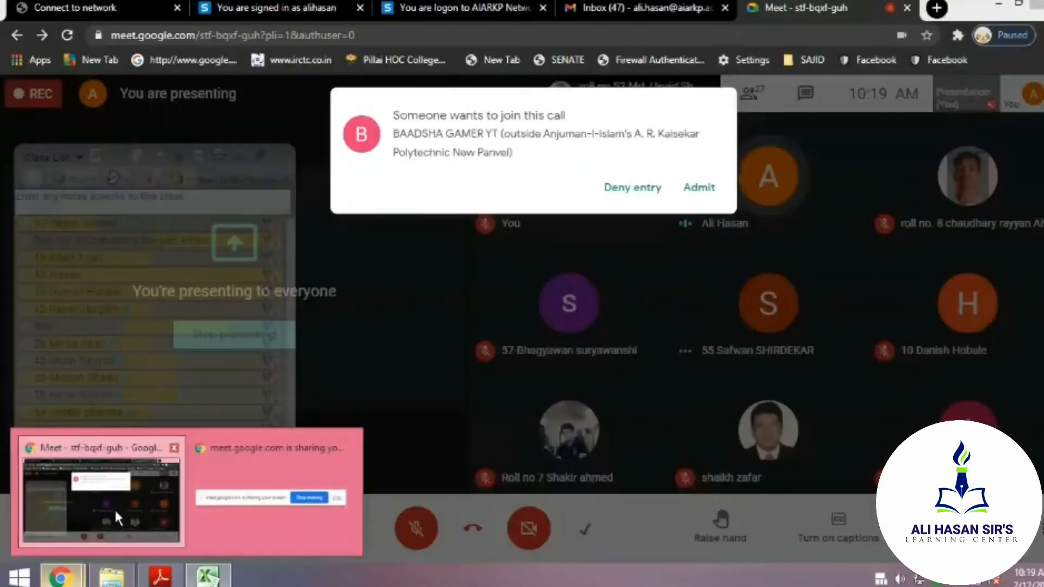
{"action": "left_click", "coordinate": [717, 191]}
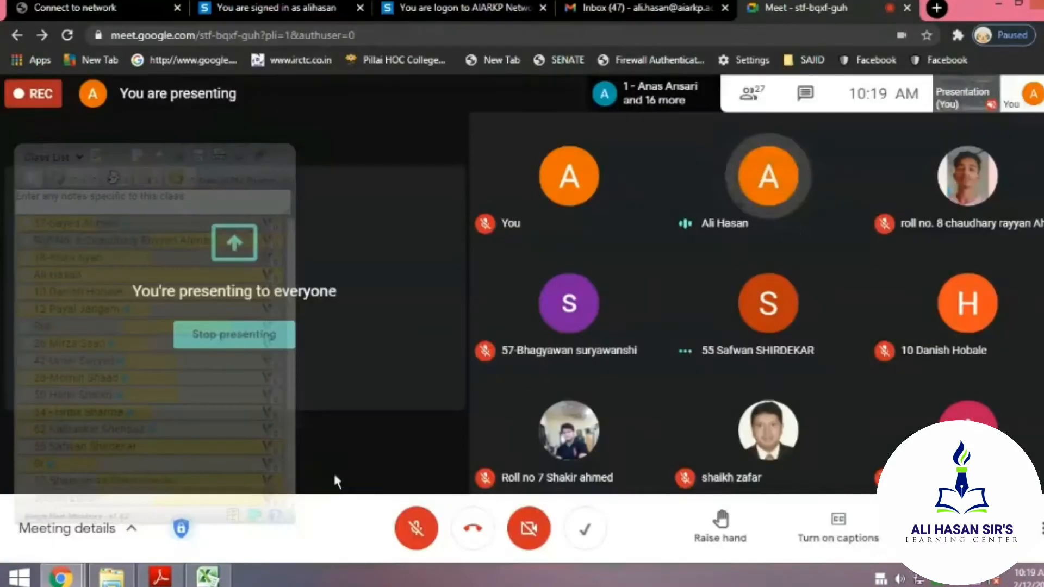
{"action": "left_click", "coordinate": [207, 576]}
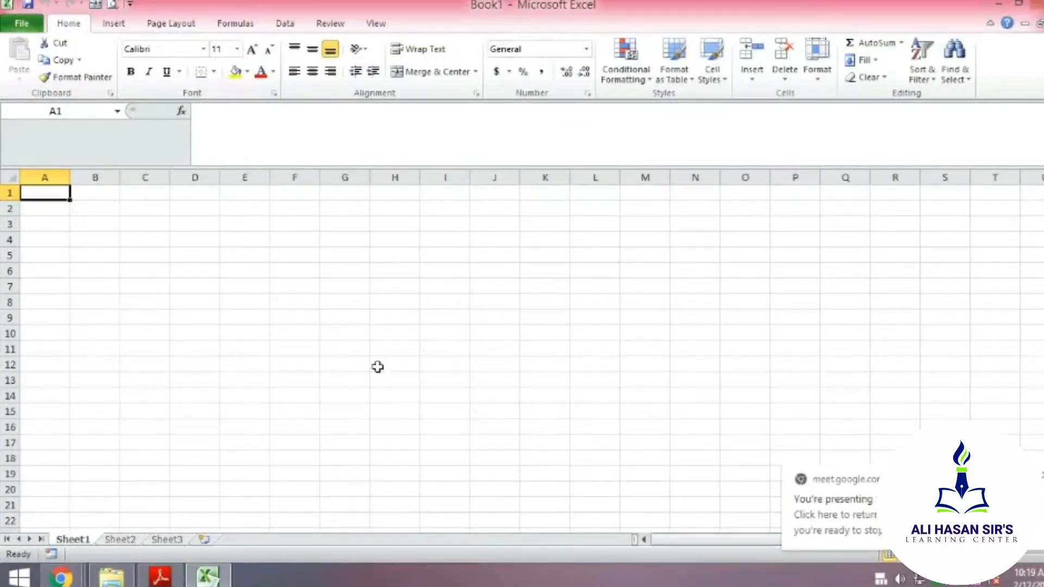
Check the Unit III Spreadsheets topics in the syllabus PDF, and view Sheet2, Sheet3 and Sheet1 of the Excel workbook.
{"action": "left_click", "coordinate": [161, 577]}
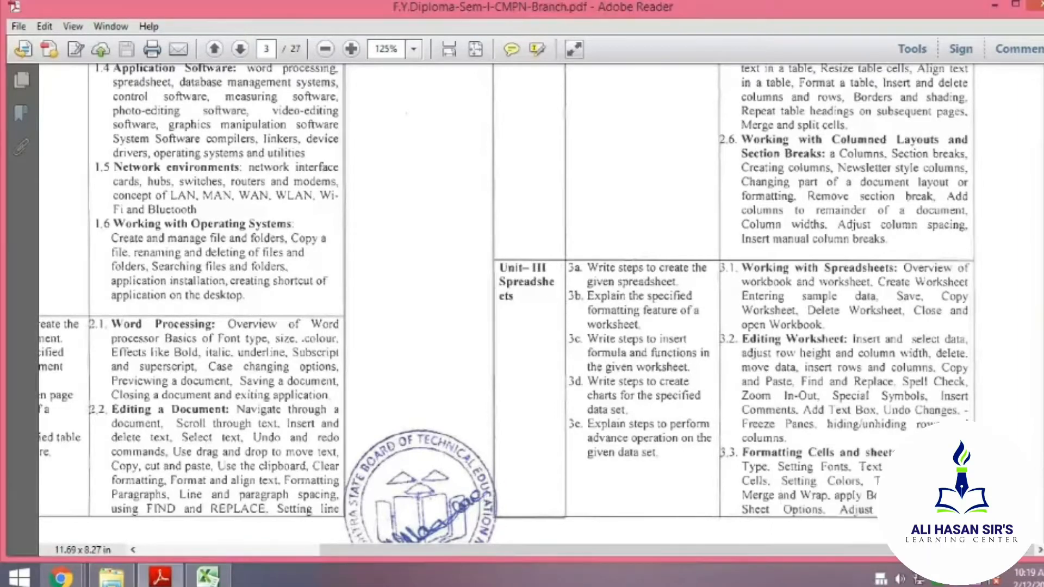
{"action": "left_click", "coordinate": [221, 581]}
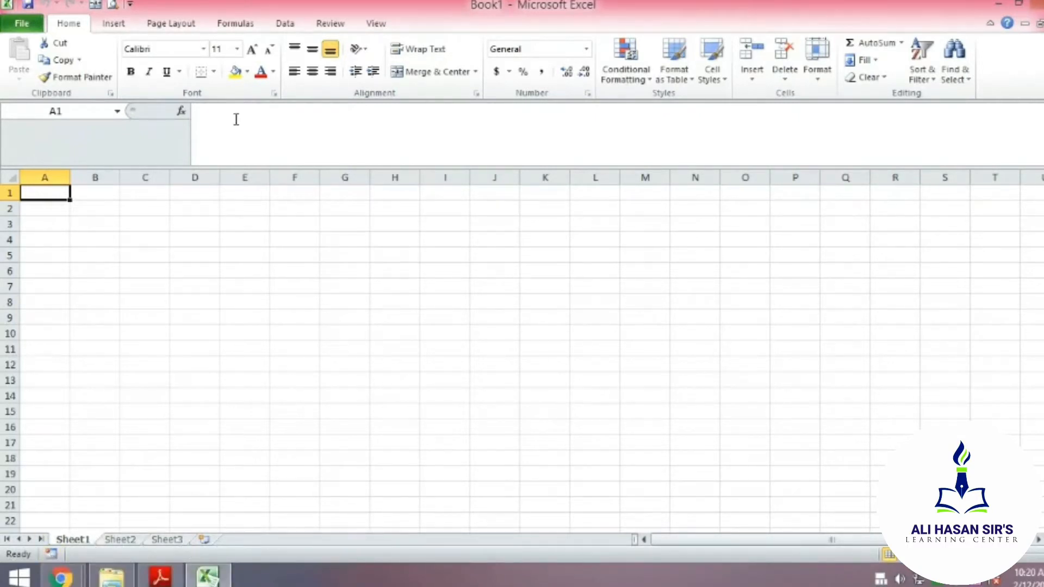
{"action": "left_click", "coordinate": [117, 540]}
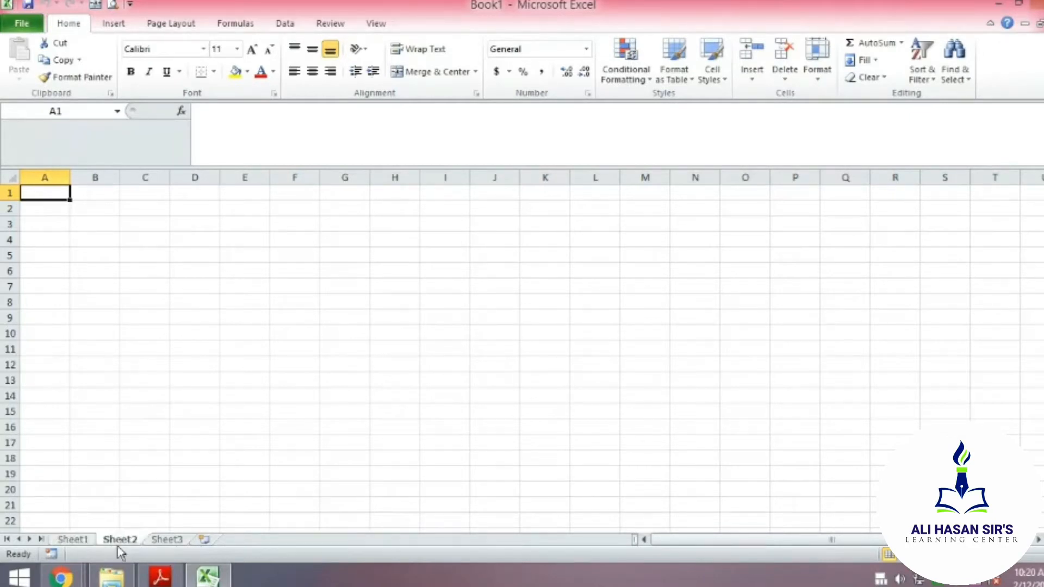
{"action": "left_click", "coordinate": [157, 539]}
{"action": "left_click", "coordinate": [74, 540]}
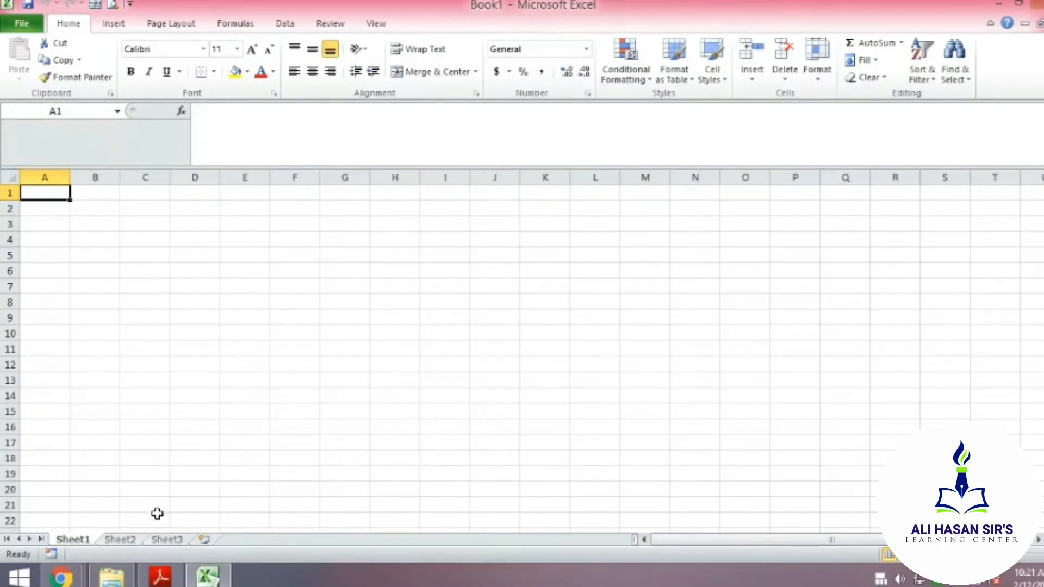
Insert two new worksheets after Sheet3 and rename the last one, Sheet5, as CE.
{"action": "left_click", "coordinate": [208, 540]}
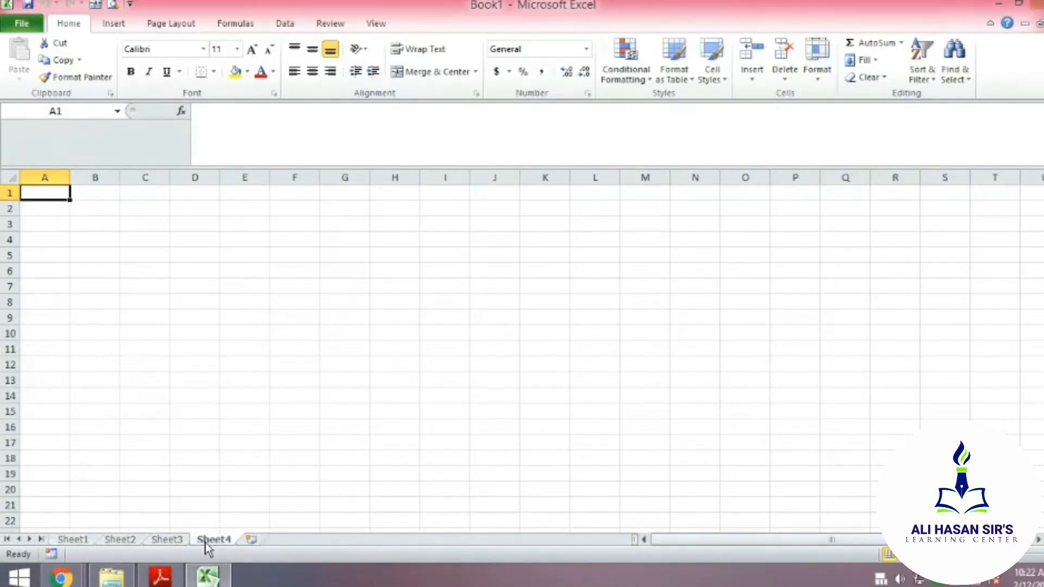
{"action": "left_click", "coordinate": [251, 541]}
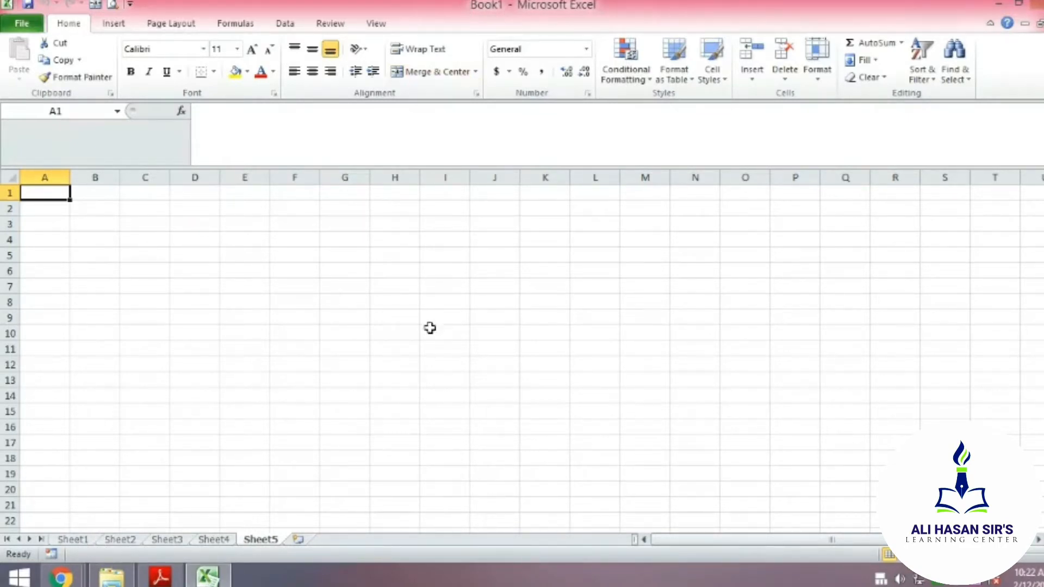
{"action": "right_click", "coordinate": [258, 544]}
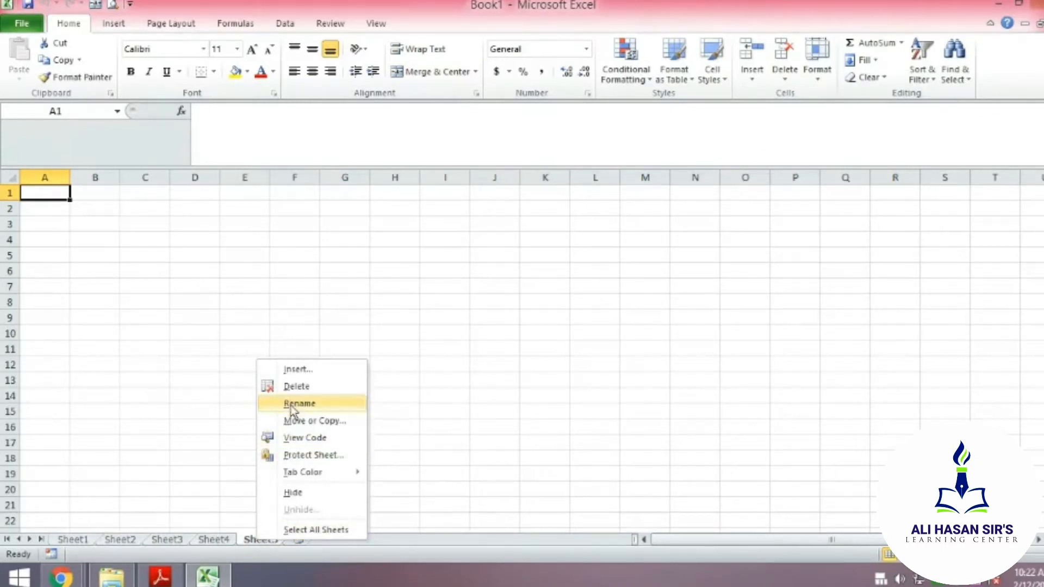
{"action": "left_click", "coordinate": [250, 533]}
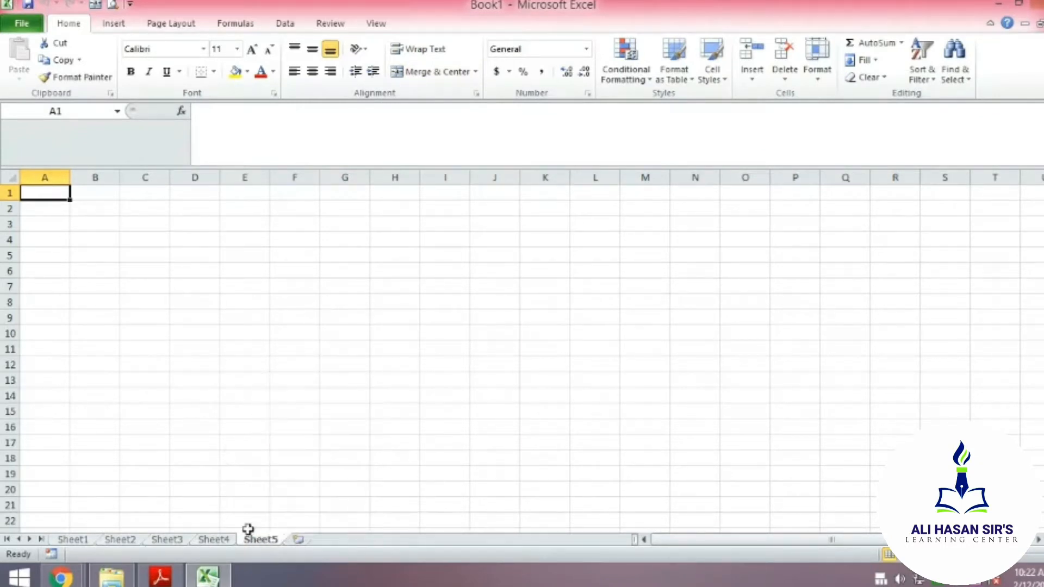
{"action": "right_click", "coordinate": [256, 544]}
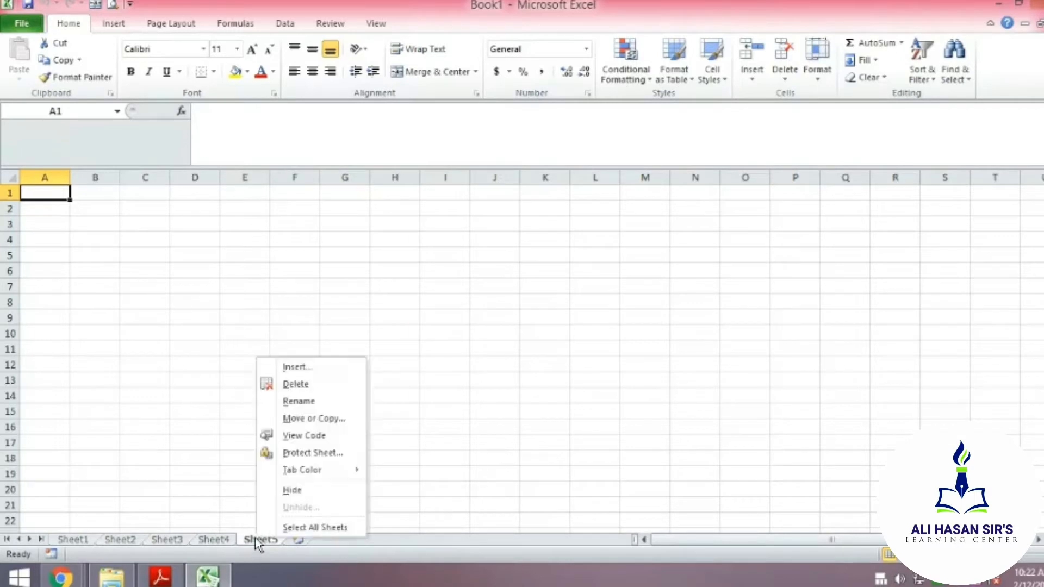
{"action": "left_click", "coordinate": [298, 402]}
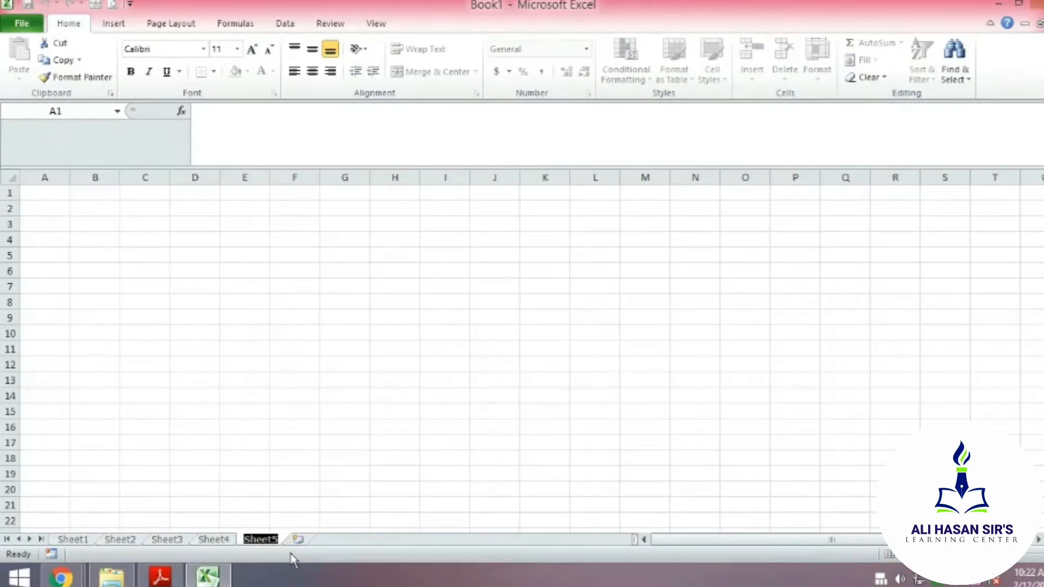
{"action": "type", "text": "CF"}
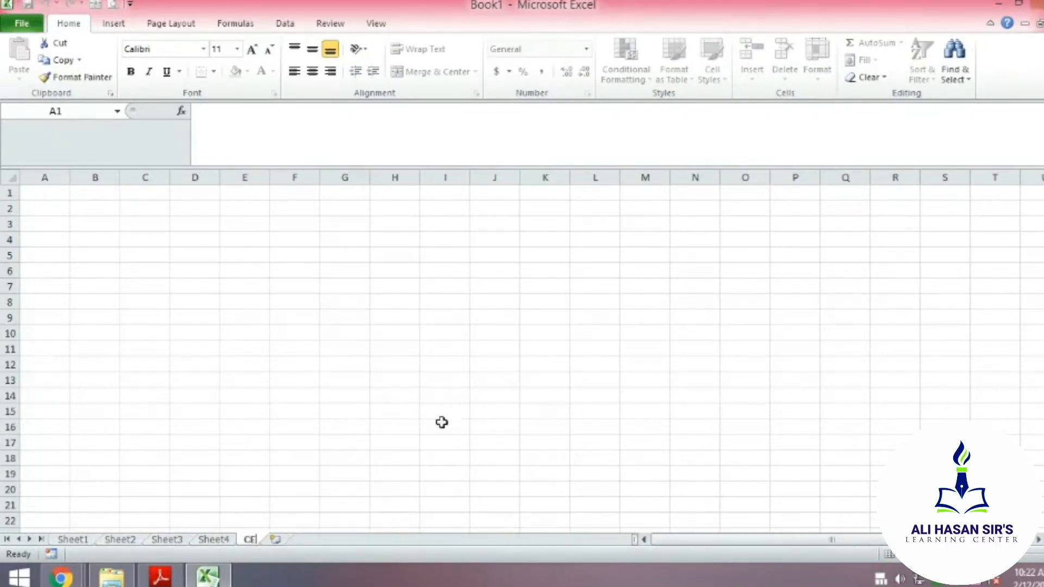
{"action": "left_click", "coordinate": [415, 361]}
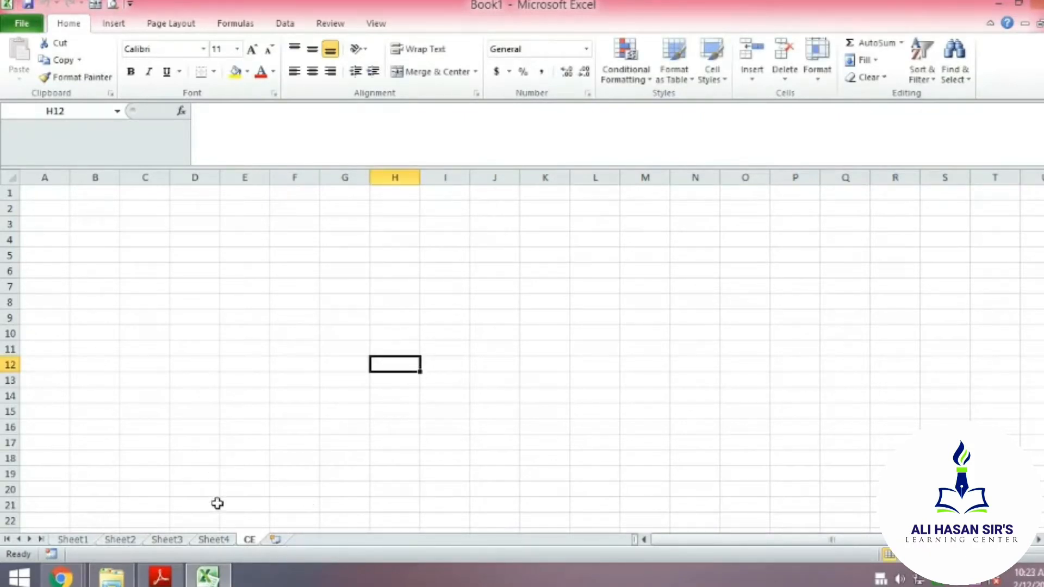
Look over the actions available for the CE worksheet and review topic 3.1 Working with Spreadsheets in the syllabus PDF.
{"action": "right_click", "coordinate": [250, 539]}
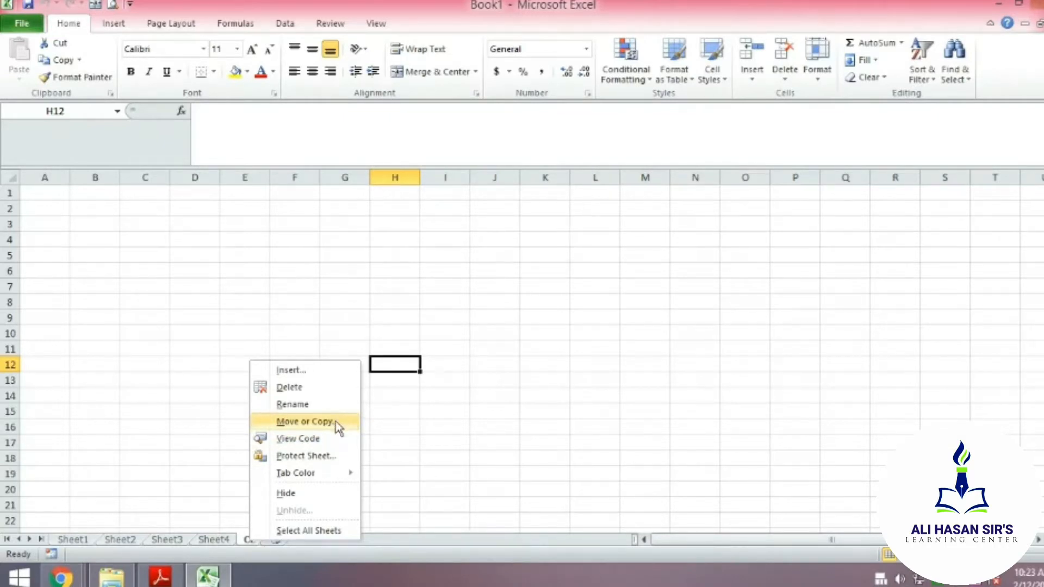
{"action": "left_click", "coordinate": [469, 436]}
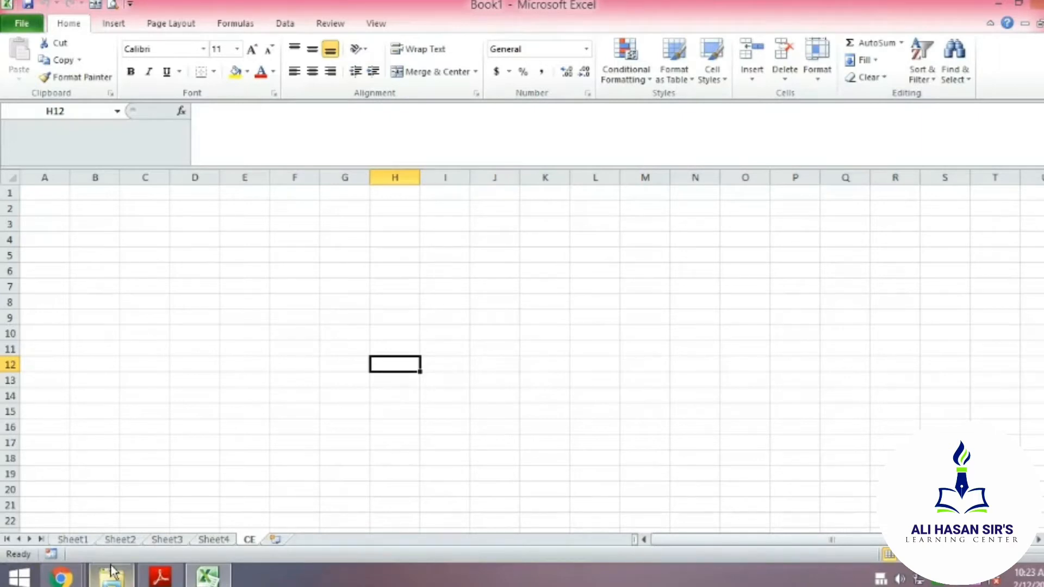
{"action": "mouse_move", "coordinate": [160, 575]}
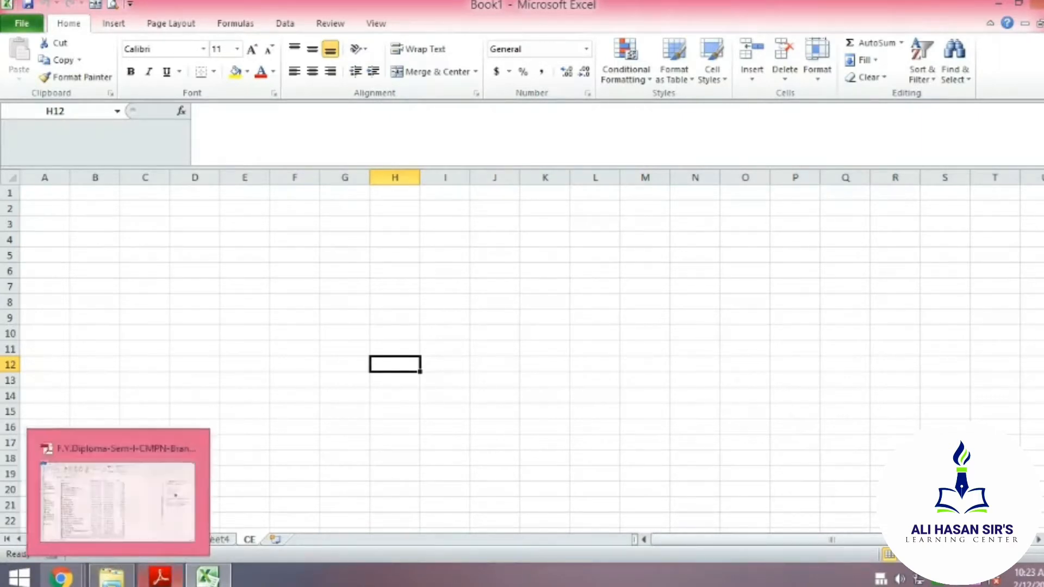
{"action": "left_click", "coordinate": [173, 483]}
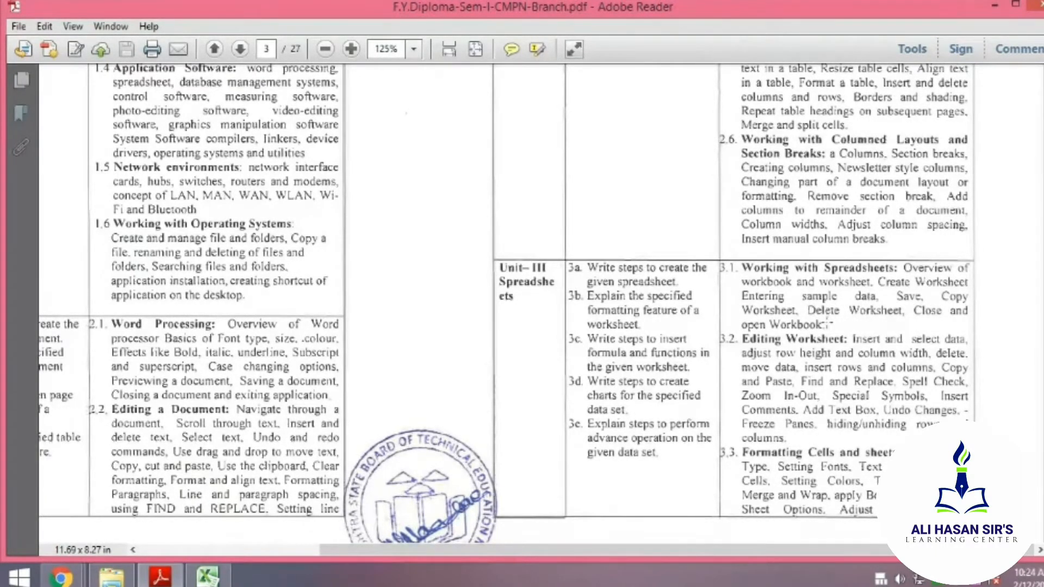
Return to the Excel workbook and delete the Sheet4 worksheet.
{"action": "left_click", "coordinate": [225, 579]}
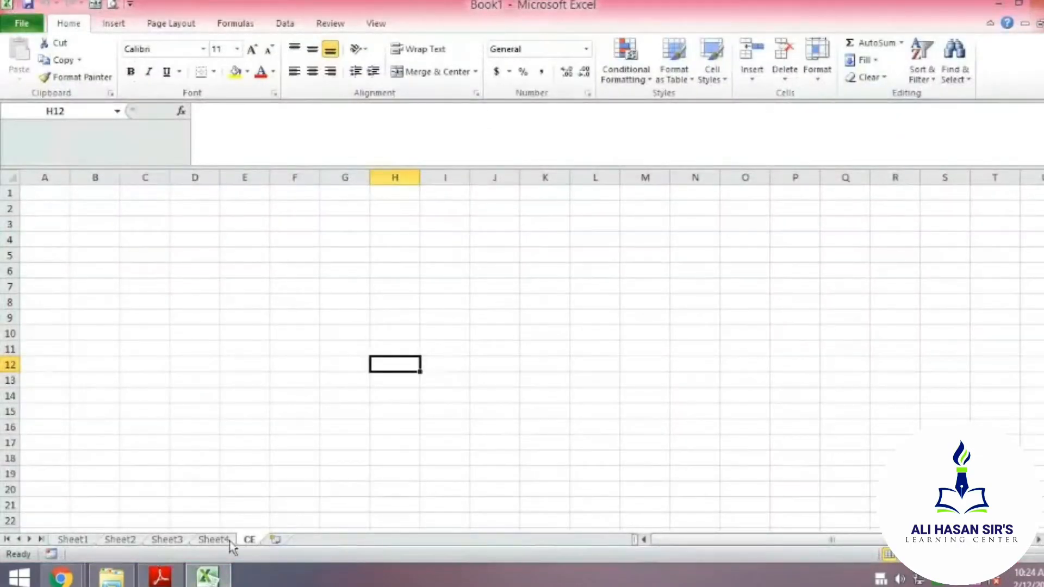
{"action": "right_click", "coordinate": [208, 544]}
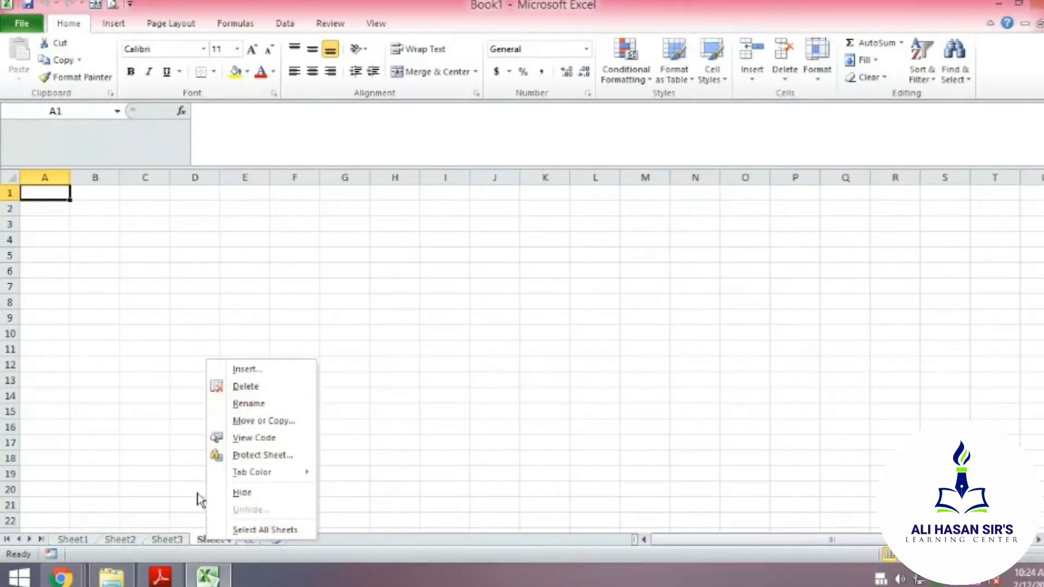
{"action": "left_click", "coordinate": [242, 386]}
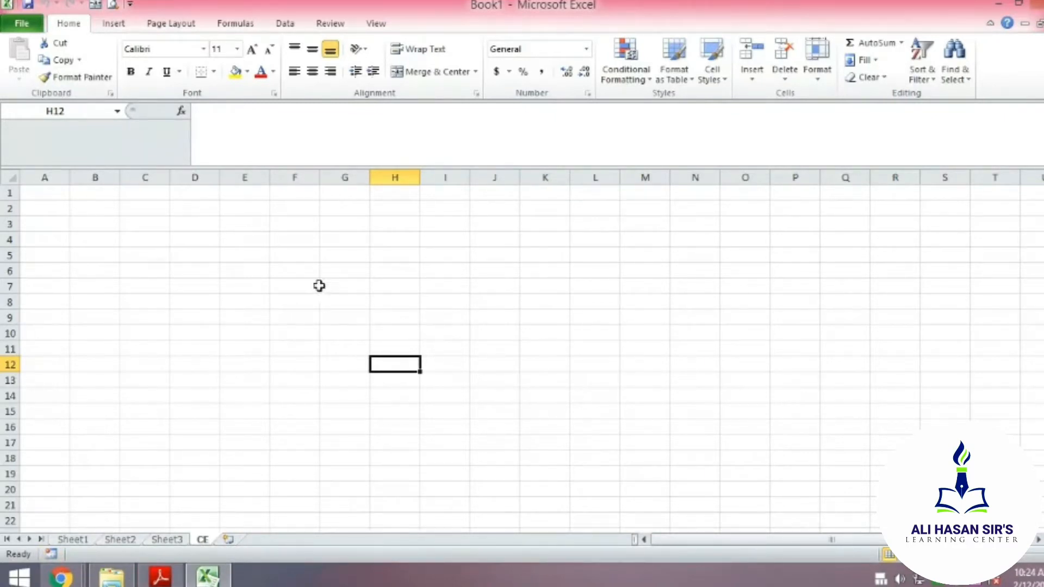
Enter the column headings SR NO, NAME and REMARK in cells F7 to H7 of the CE sheet.
{"action": "left_click", "coordinate": [296, 289]}
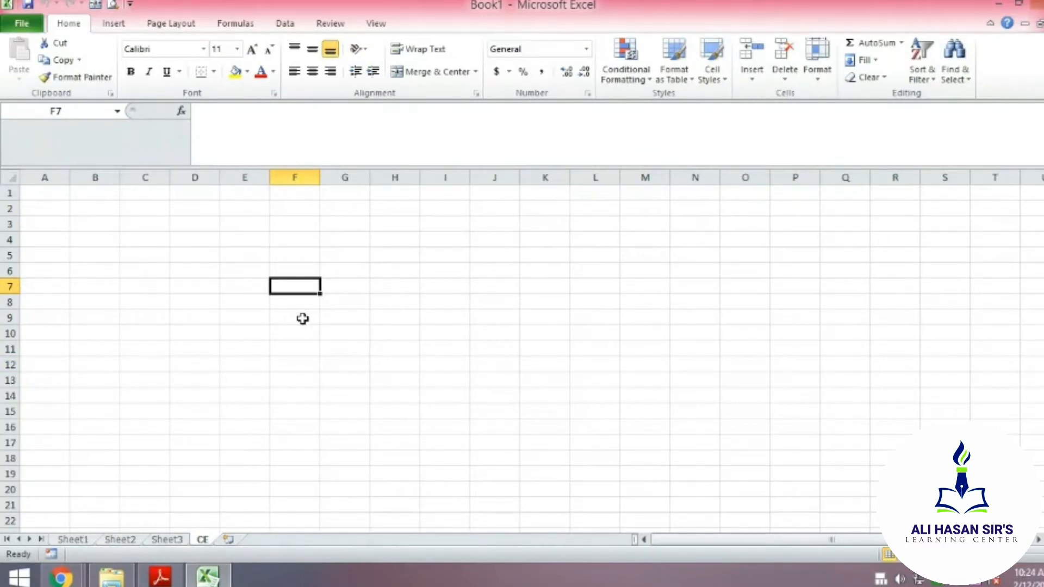
{"action": "type", "text": "SR"}
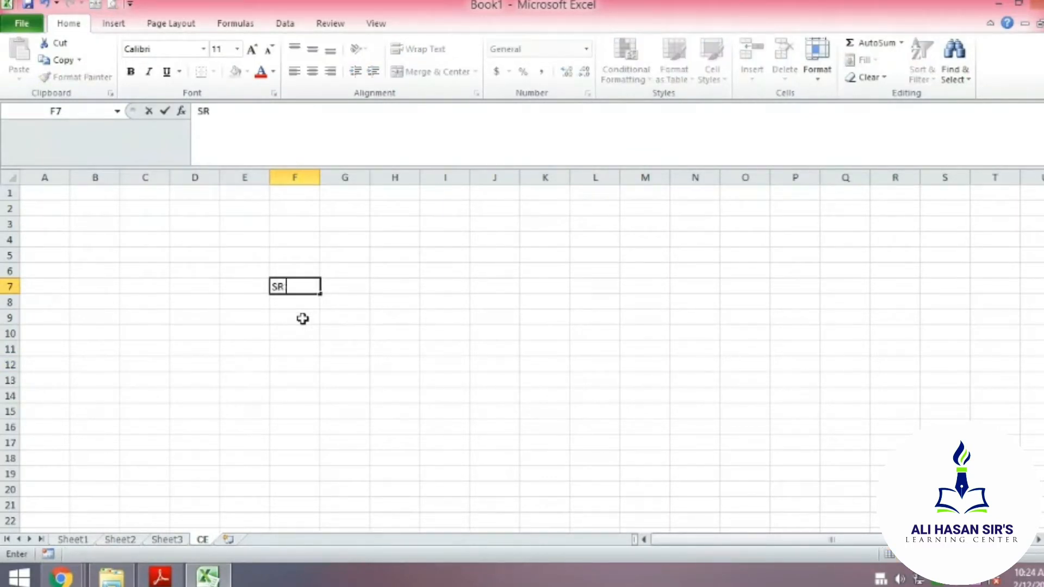
{"action": "type", "text": " NO"}
{"action": "key", "text": "Tab"}
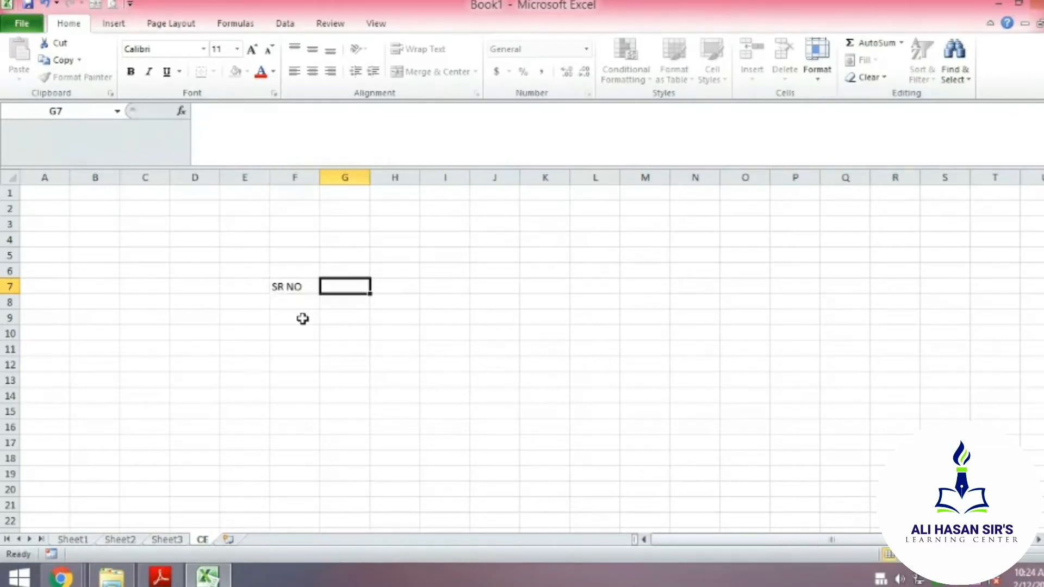
{"action": "type", "text": "NAME"}
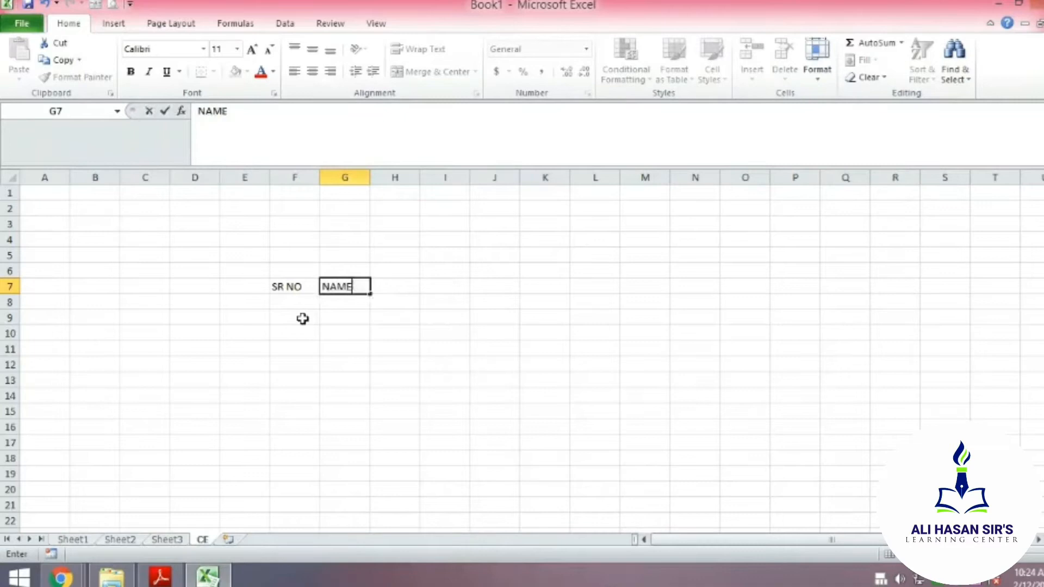
{"action": "key", "text": "Tab"}
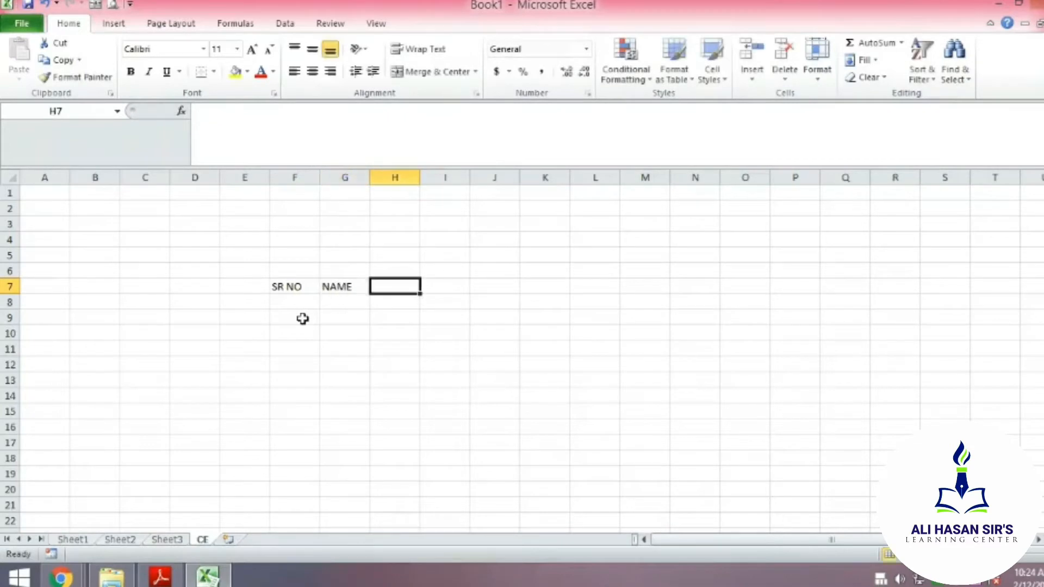
{"action": "type", "text": "REMARK"}
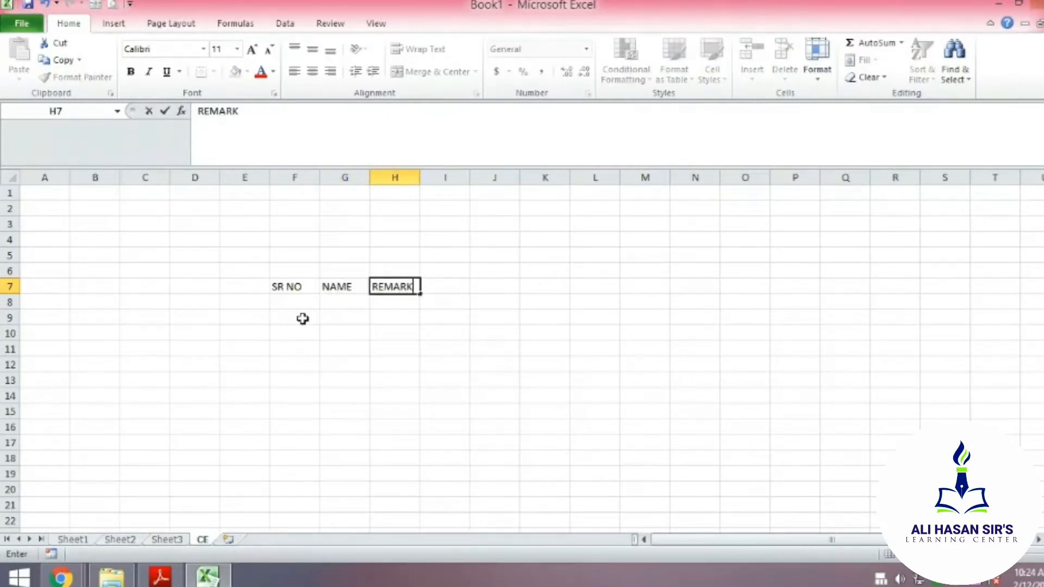
{"action": "key", "text": "Return"}
Enter the serial numbers 1 and 2 in cells F8 and F9 under the SR NO heading.
{"action": "key", "text": "Left"}
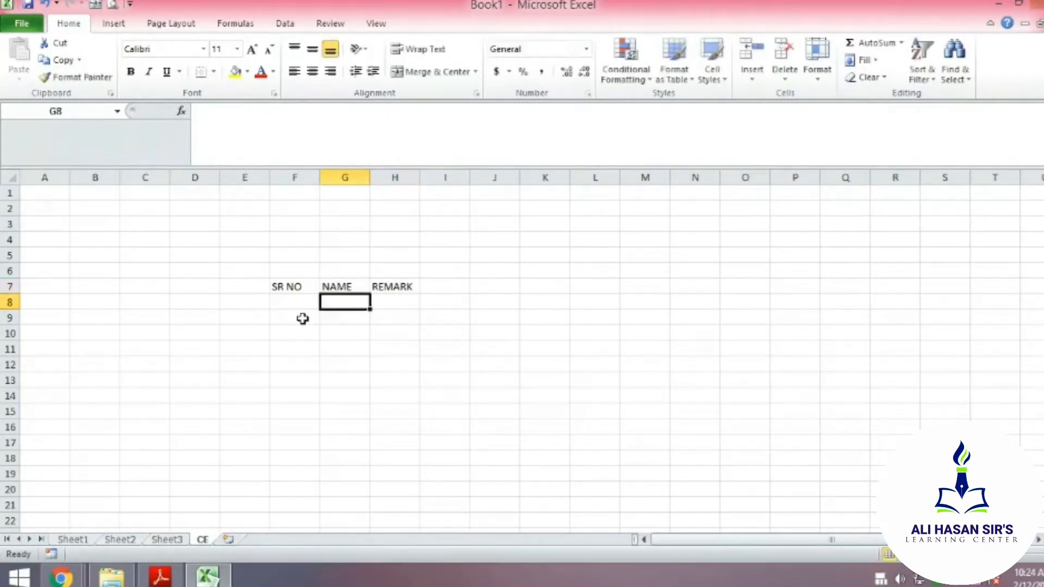
{"action": "key", "text": "Left"}
{"action": "type", "text": "1"}
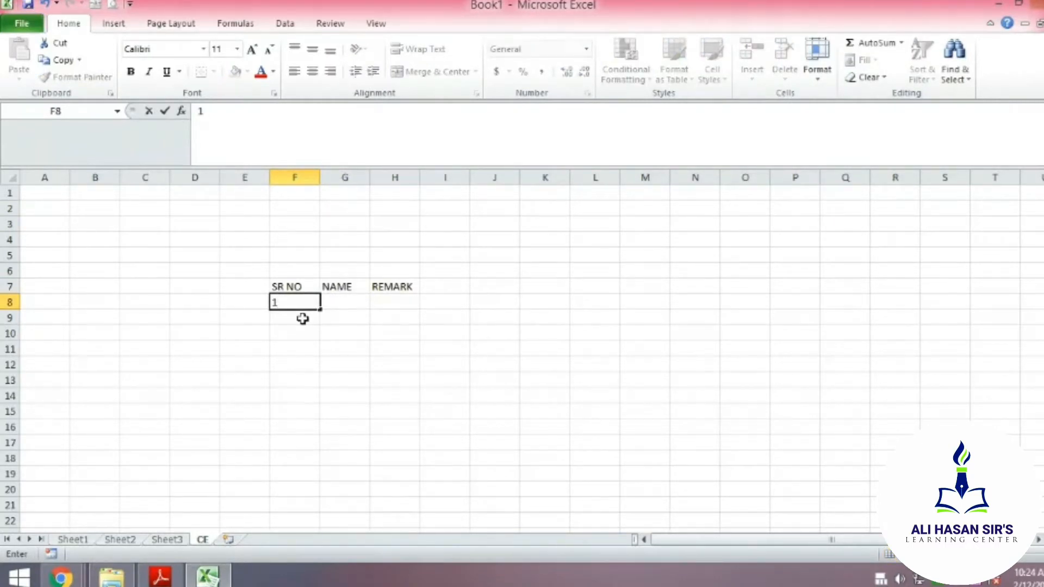
{"action": "key", "text": "Return"}
{"action": "type", "text": "2"}
{"action": "key", "text": "Return"}
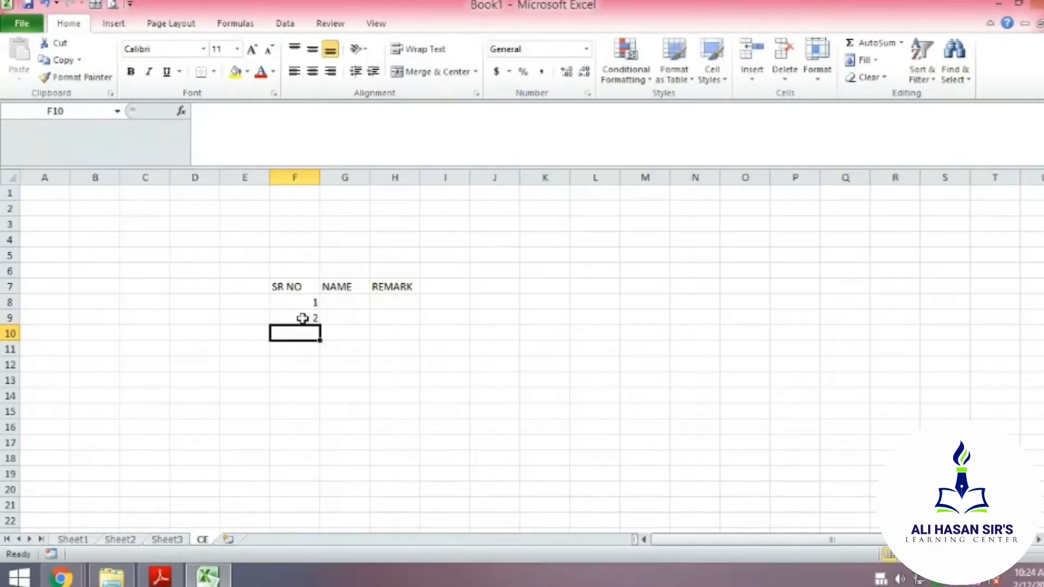
Enter the serial number 3 in cell F10 under the SR NO heading.
{"action": "type", "text": "3"}
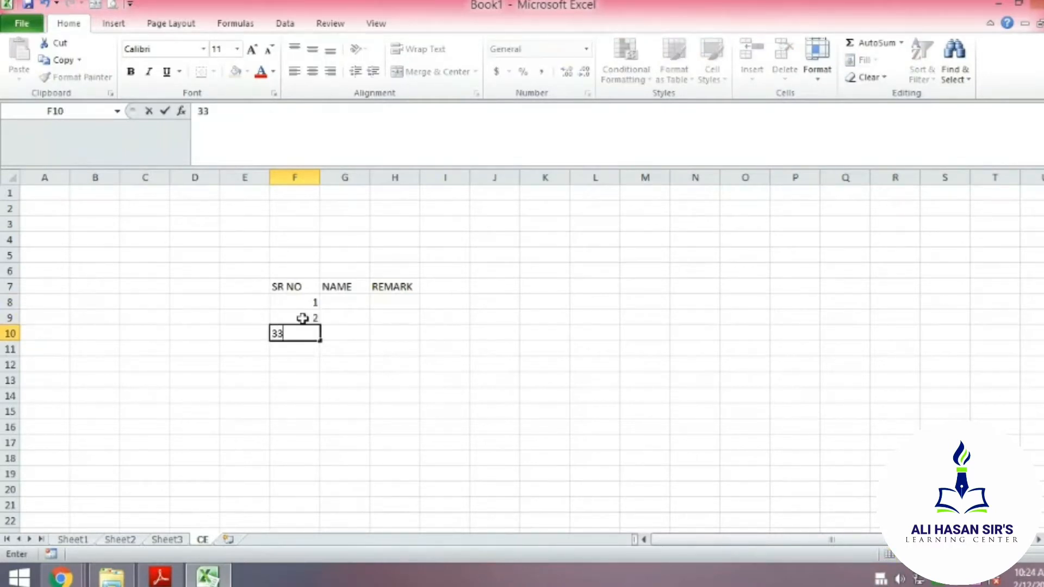
{"action": "key", "text": "Return"}
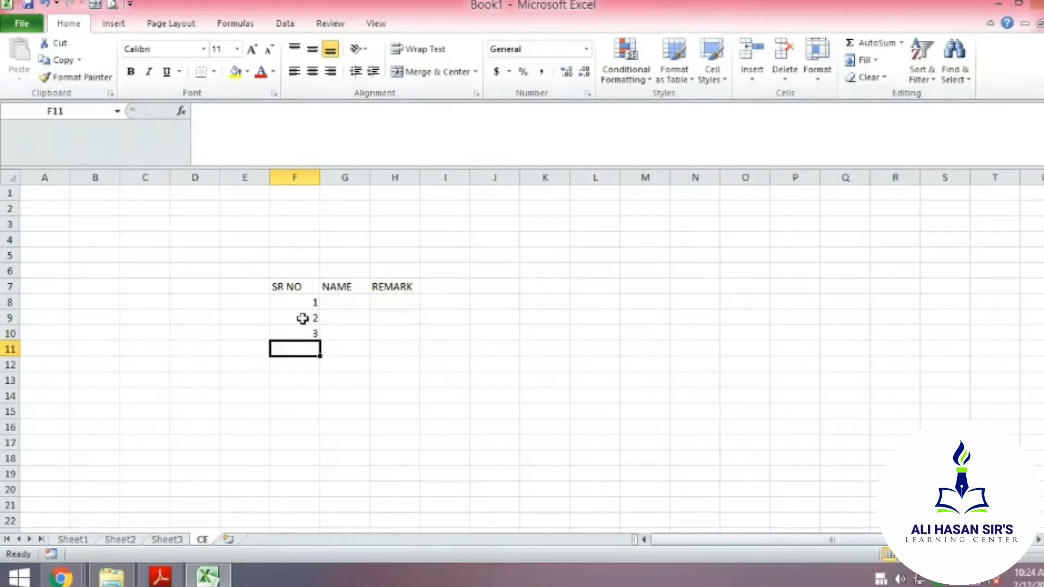
{"action": "left_click", "coordinate": [374, 380]}
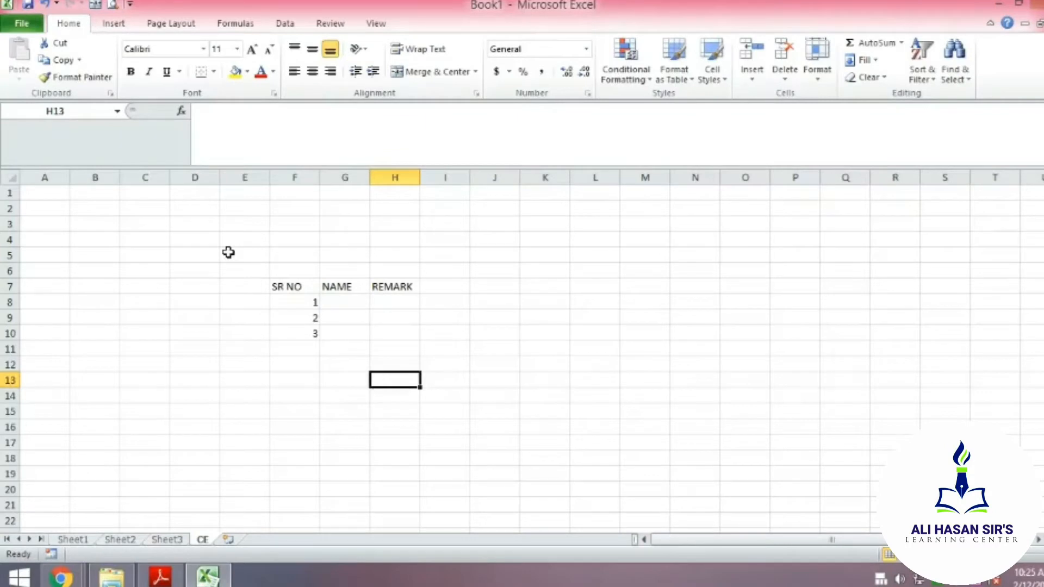
Examine the SR NO, NAME and REMARK heading cells and the serial number cells below SR NO one by one.
{"action": "left_click", "coordinate": [285, 288]}
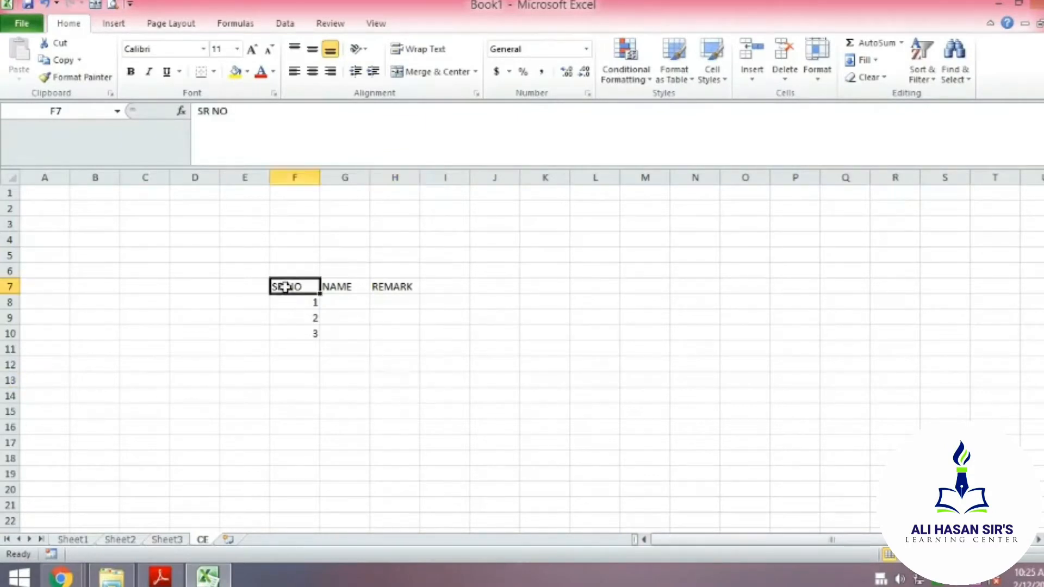
{"action": "left_click", "coordinate": [340, 287]}
{"action": "left_click", "coordinate": [383, 300]}
{"action": "left_click", "coordinate": [289, 288]}
{"action": "left_click", "coordinate": [345, 286]}
{"action": "left_click", "coordinate": [401, 287]}
{"action": "left_click", "coordinate": [280, 284]}
{"action": "left_click", "coordinate": [295, 309]}
{"action": "left_click", "coordinate": [297, 334]}
{"action": "left_click", "coordinate": [298, 319]}
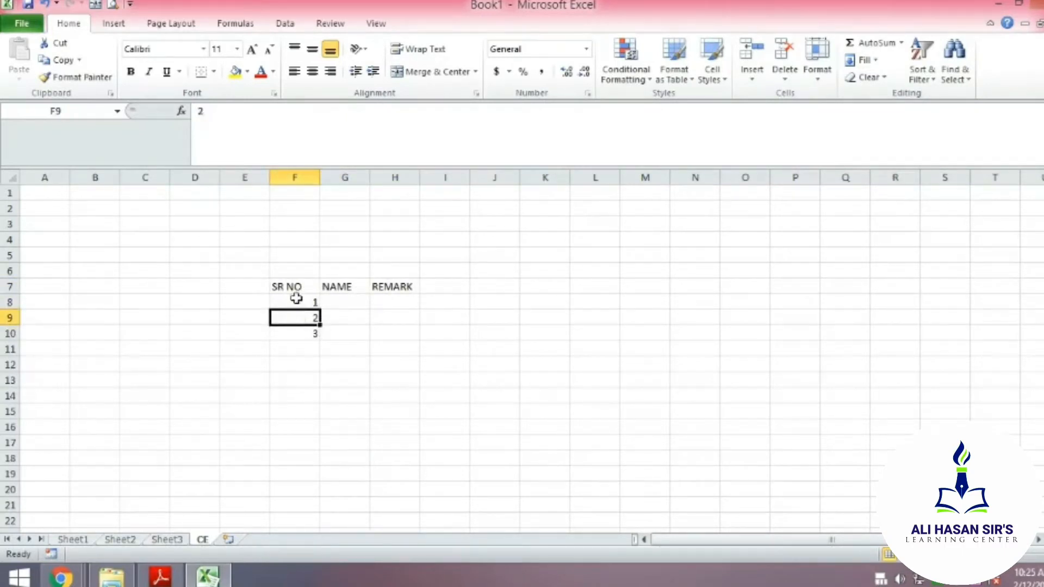
{"action": "left_click", "coordinate": [295, 289]}
{"action": "left_click", "coordinate": [348, 287]}
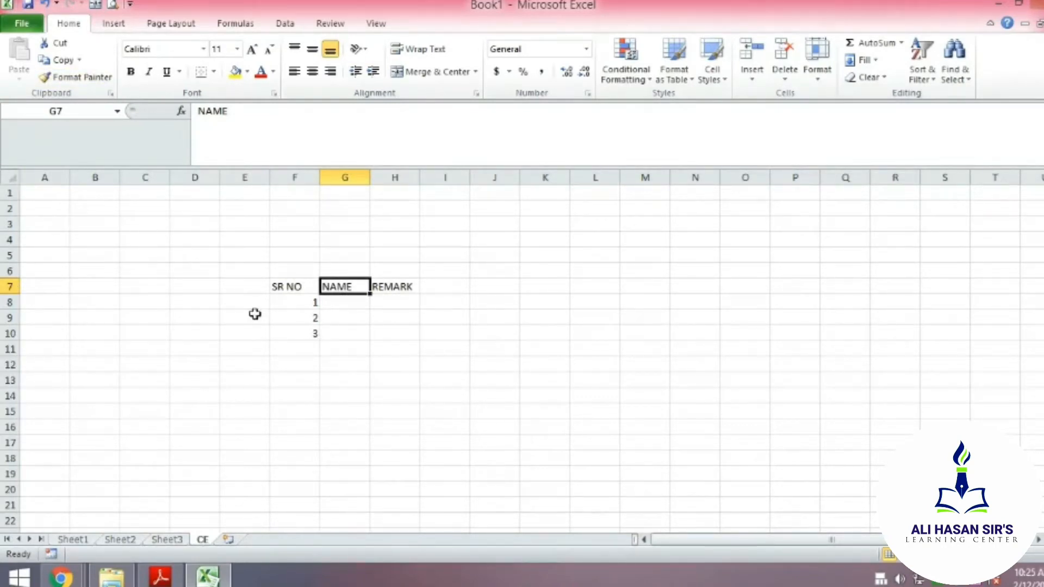
Check the cell references of the SR NO and NAME headings and of the blank cells around them.
{"action": "left_click", "coordinate": [307, 271]}
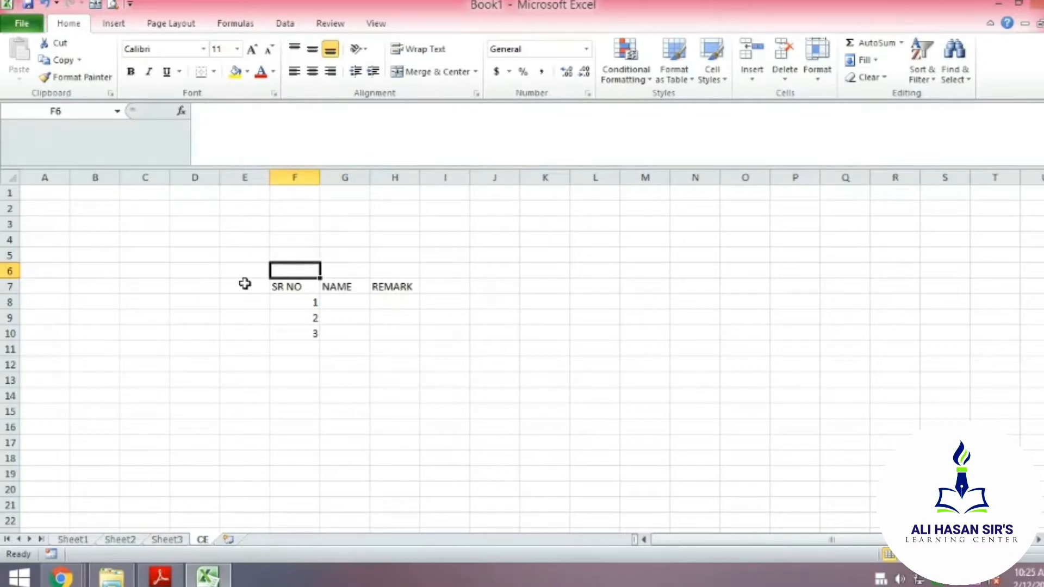
{"action": "left_click", "coordinate": [229, 272]}
{"action": "left_click", "coordinate": [180, 270]}
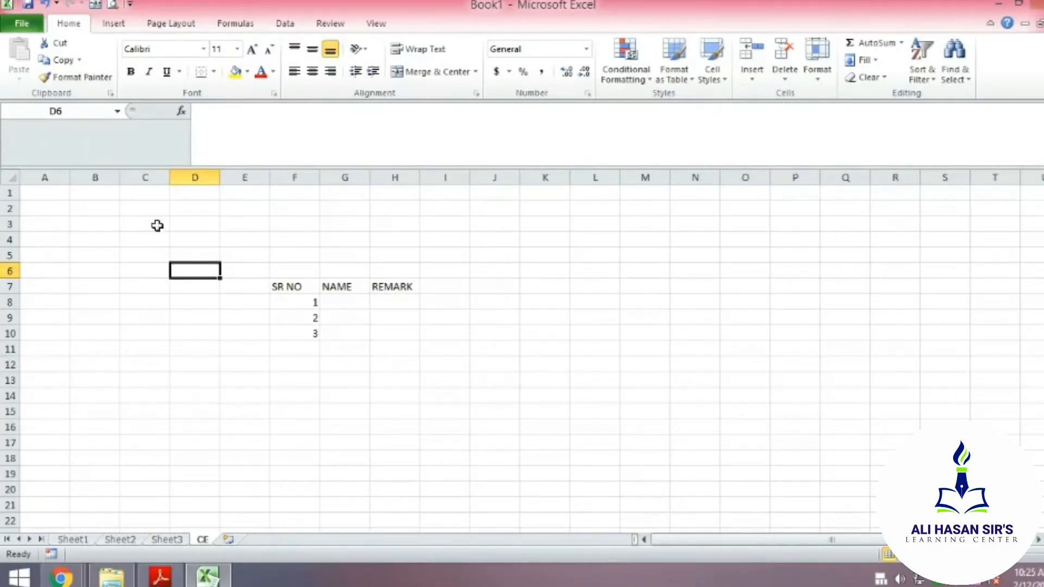
{"action": "left_click", "coordinate": [294, 287]}
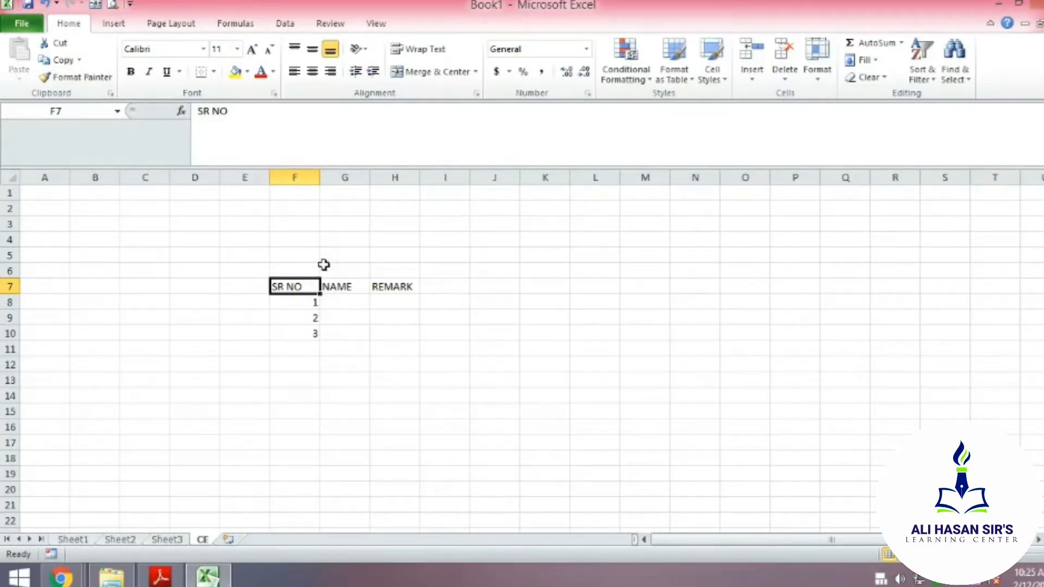
{"action": "left_click", "coordinate": [47, 111]}
{"action": "left_click", "coordinate": [347, 286]}
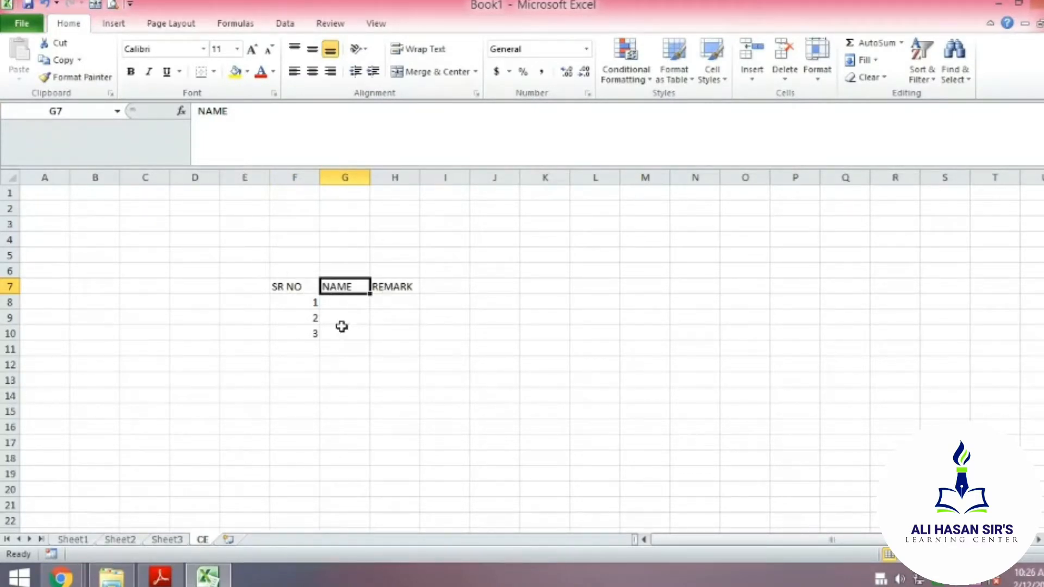
{"action": "left_click", "coordinate": [275, 287]}
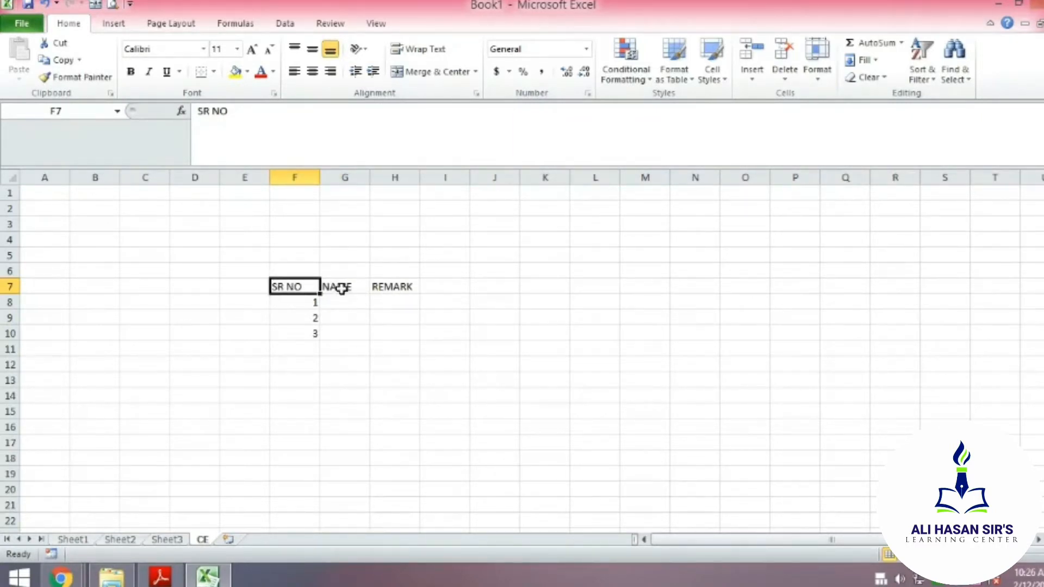
{"action": "left_click", "coordinate": [351, 326]}
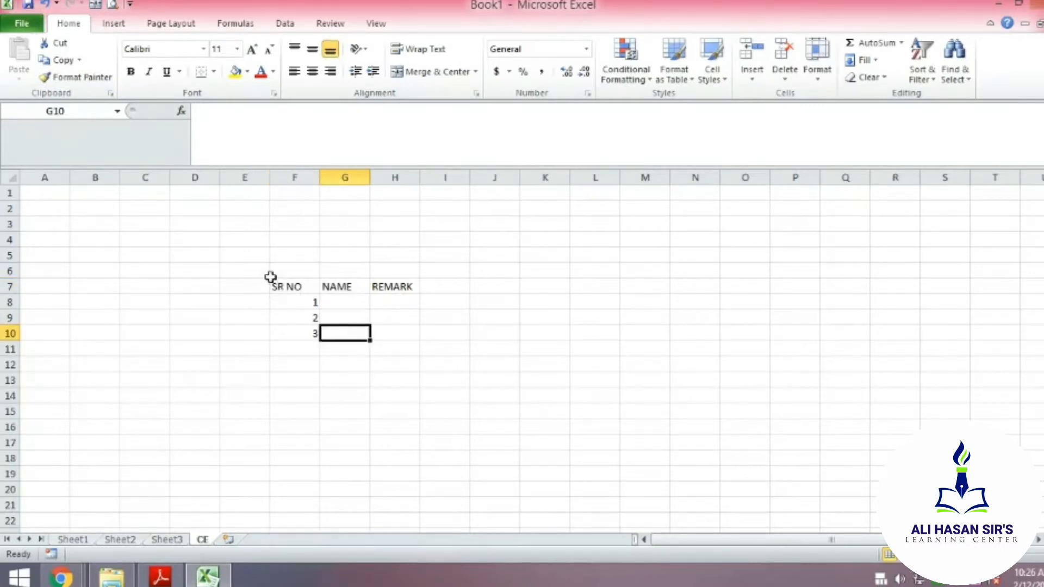
Apply All Borders to the table range F7:H10 on the CE sheet.
{"action": "left_click_drag", "start_coordinate": [277, 284], "coordinate": [381, 337]}
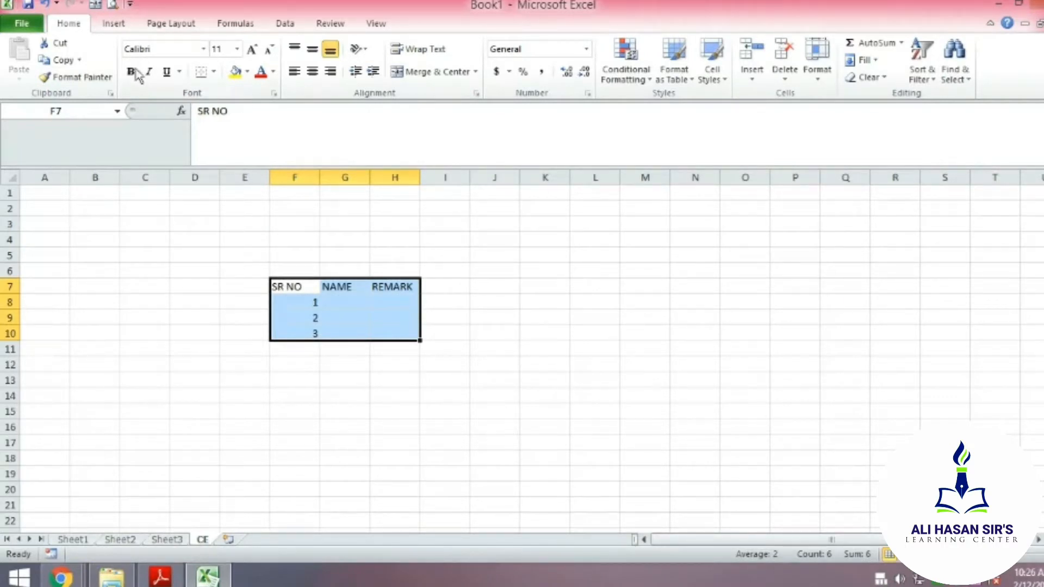
{"action": "left_click", "coordinate": [215, 72]}
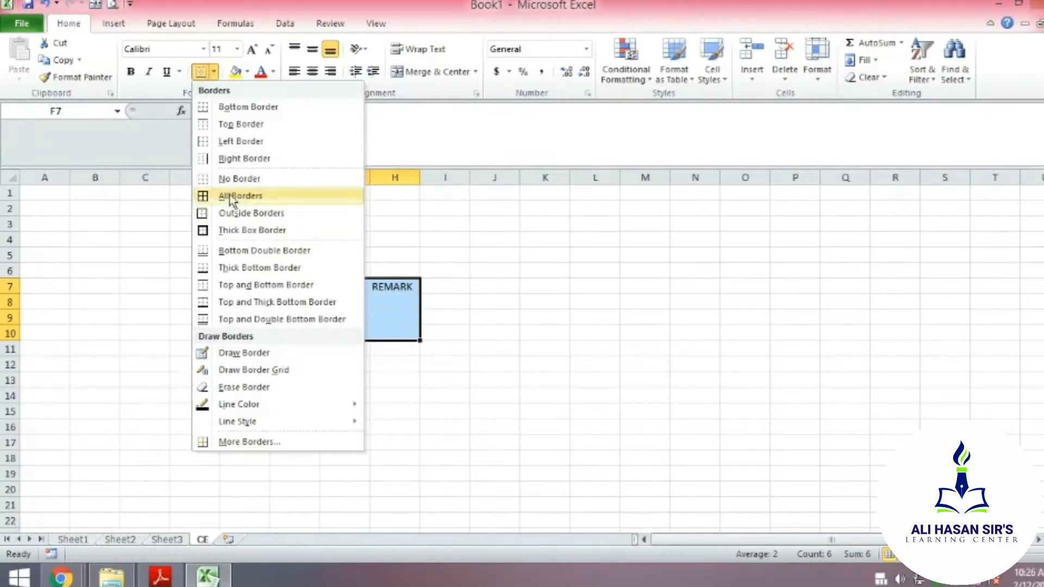
{"action": "left_click", "coordinate": [225, 195]}
{"action": "left_click", "coordinate": [516, 316]}
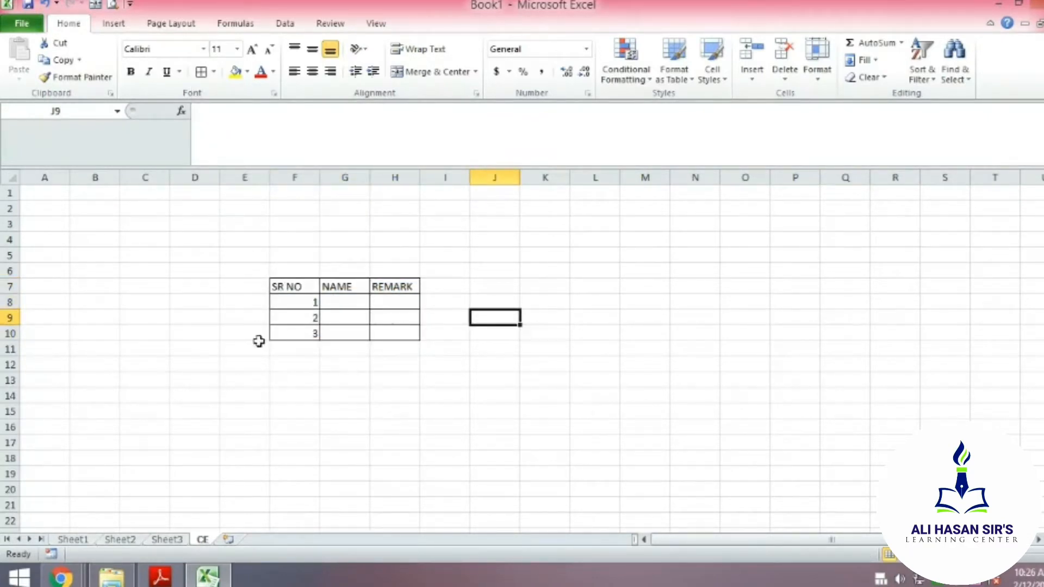
{"action": "left_click", "coordinate": [214, 72]}
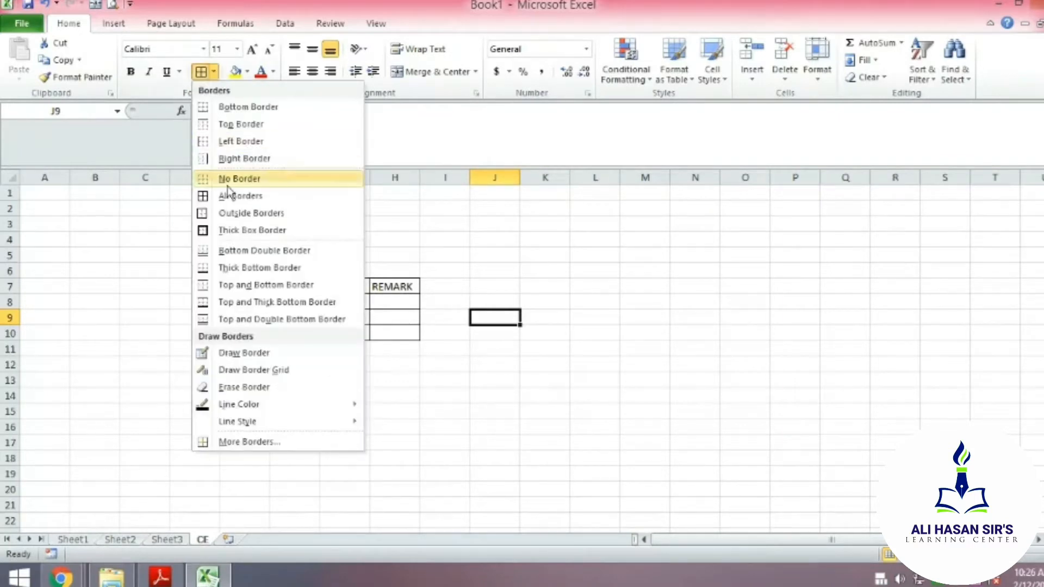
{"action": "left_click", "coordinate": [526, 251]}
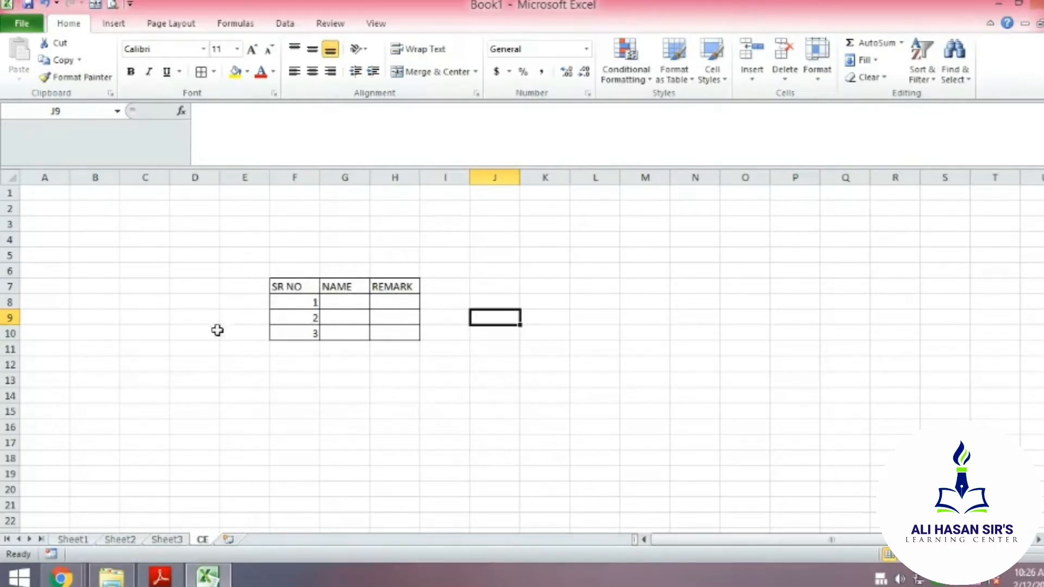
Try different text alignments on the table F7:H10 and set it to top-aligned and horizontally centred.
{"action": "left_click", "coordinate": [290, 286]}
{"action": "left_click_drag", "start_coordinate": [289, 286], "coordinate": [377, 328]}
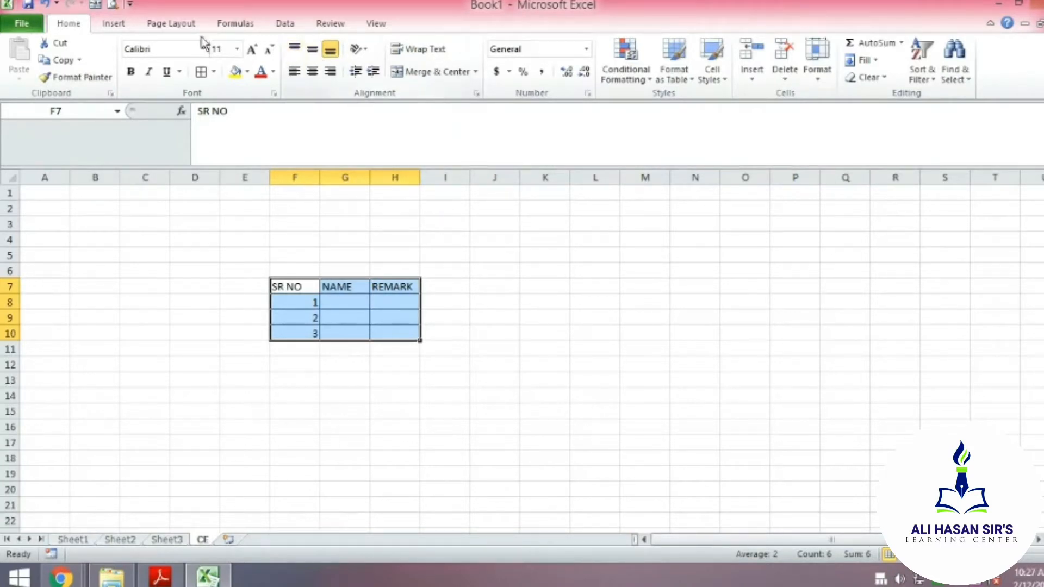
{"action": "left_click", "coordinate": [313, 52]}
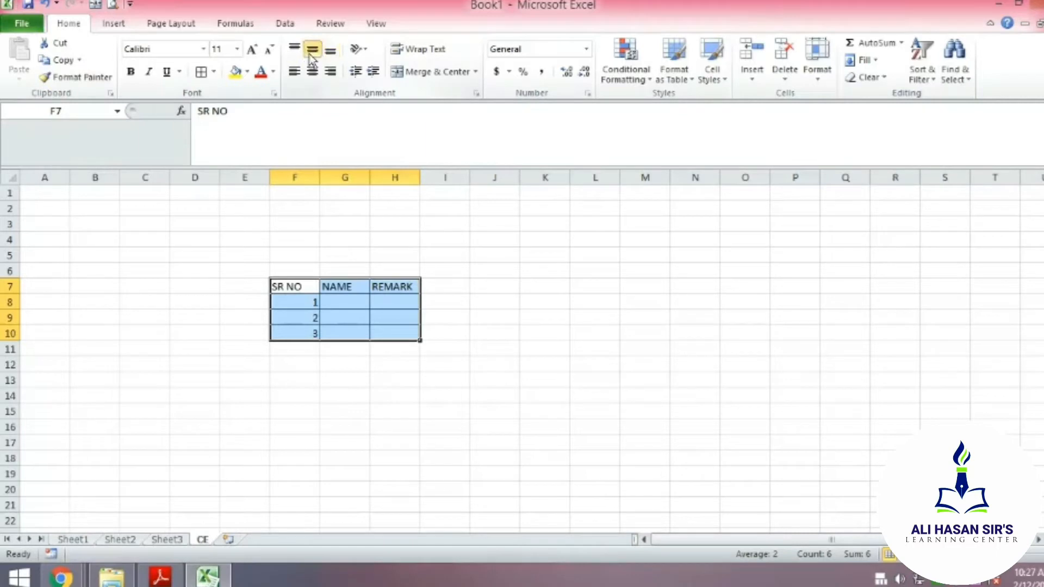
{"action": "left_click", "coordinate": [294, 49]}
{"action": "left_click", "coordinate": [297, 71]}
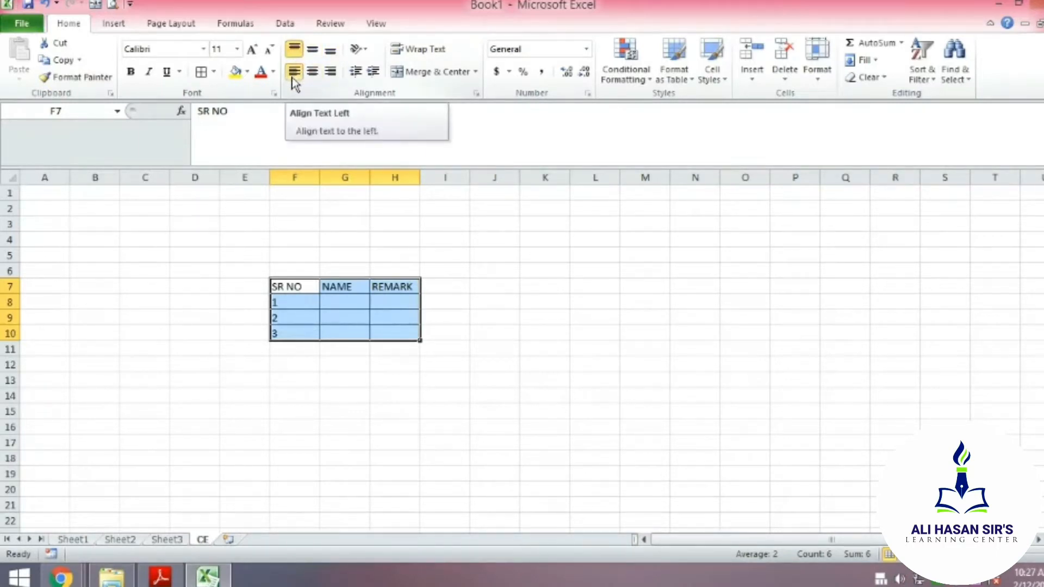
{"action": "left_click", "coordinate": [312, 71]}
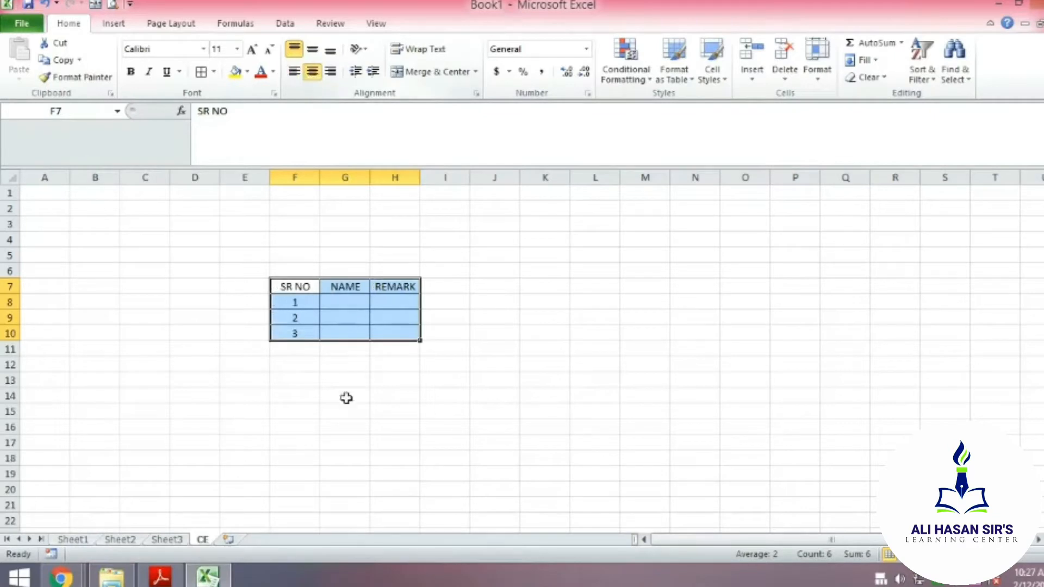
{"action": "left_click", "coordinate": [331, 72]}
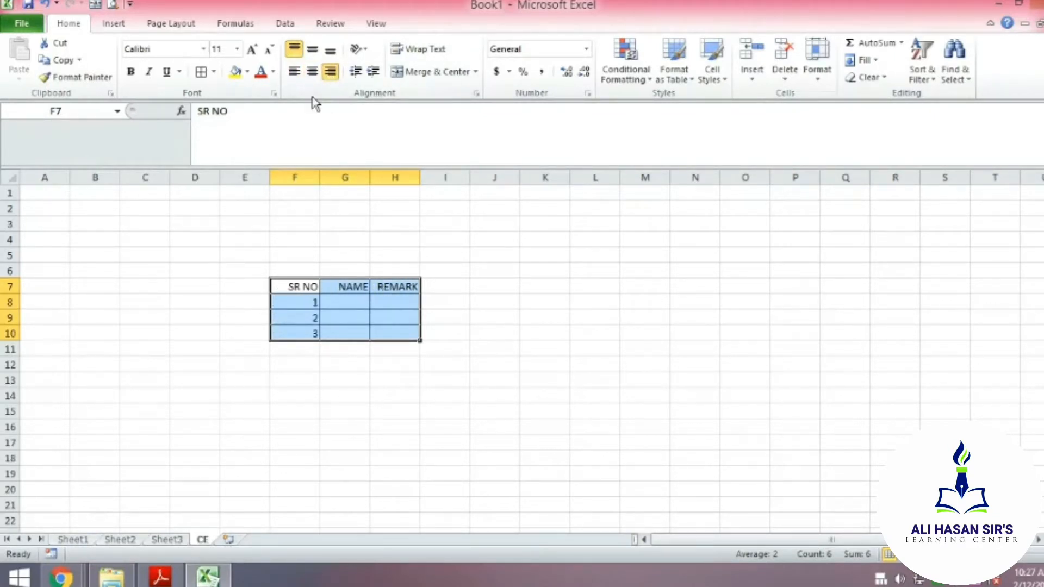
{"action": "left_click", "coordinate": [313, 72]}
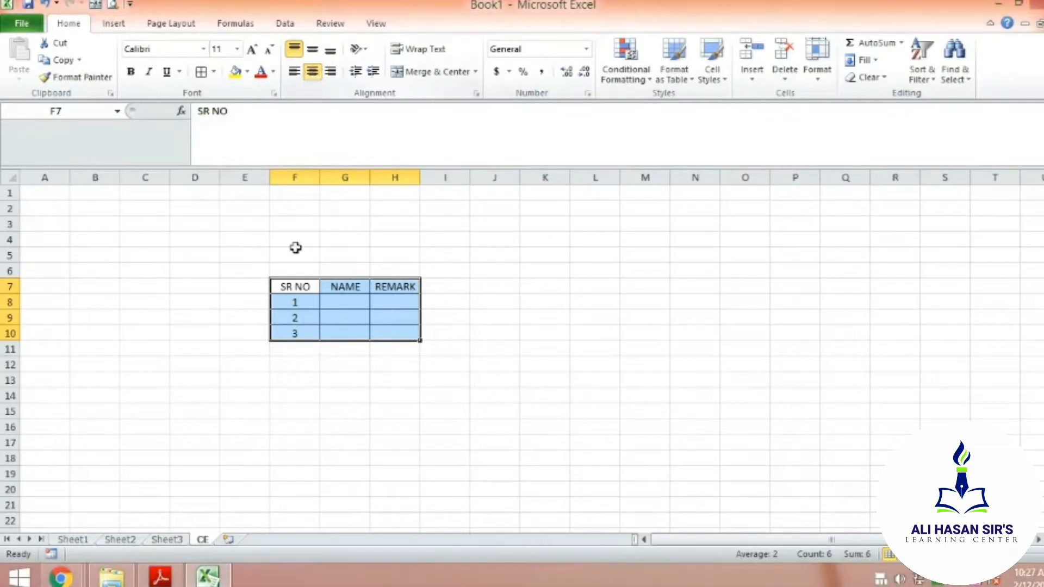
{"action": "left_click", "coordinate": [503, 332]}
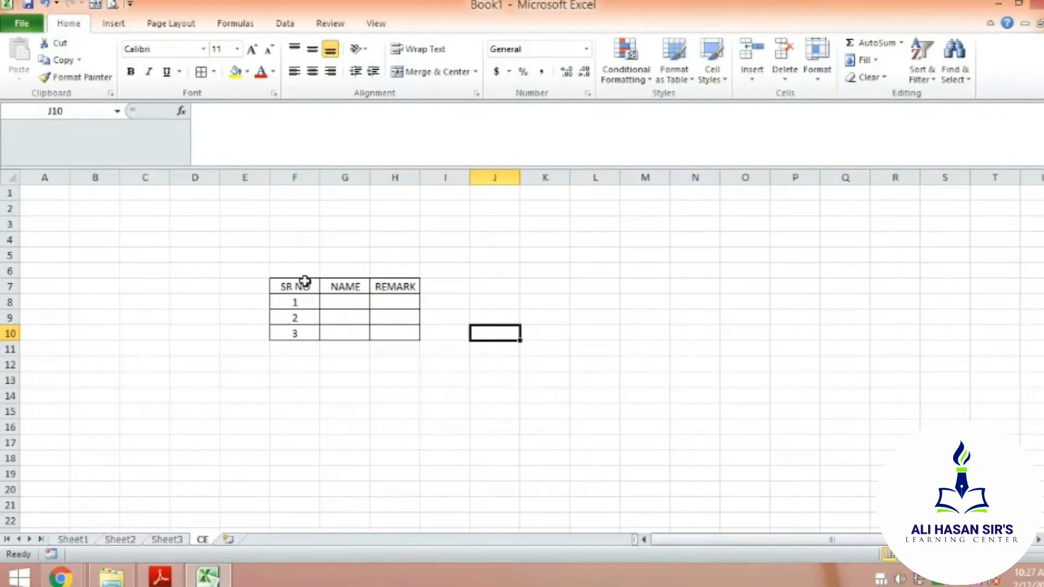
Copy the bordered table F7:H10 and paste it below, starting at cell F13.
{"action": "left_click_drag", "start_coordinate": [280, 281], "coordinate": [387, 334]}
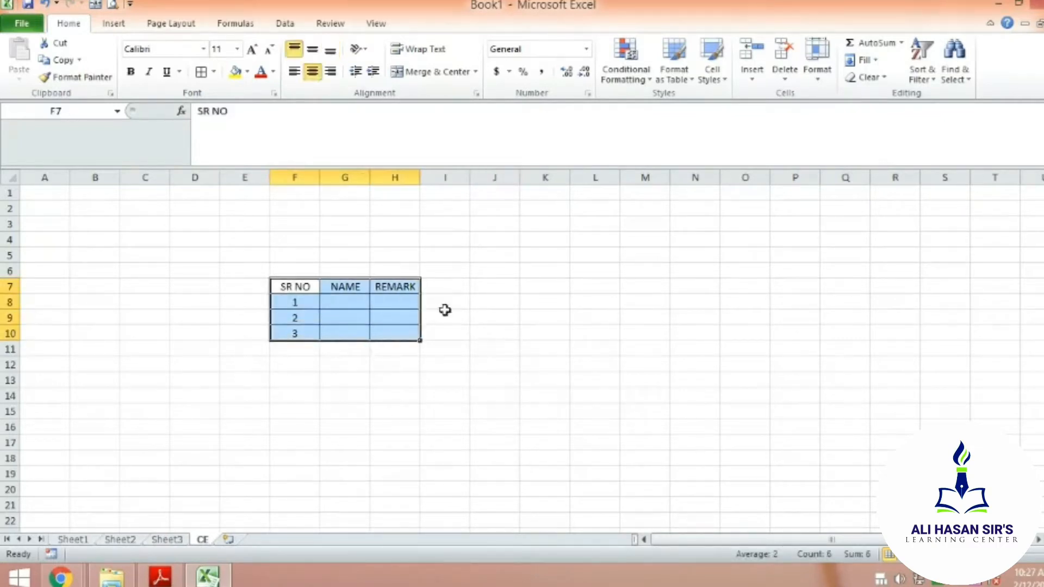
{"action": "right_click", "coordinate": [333, 289]}
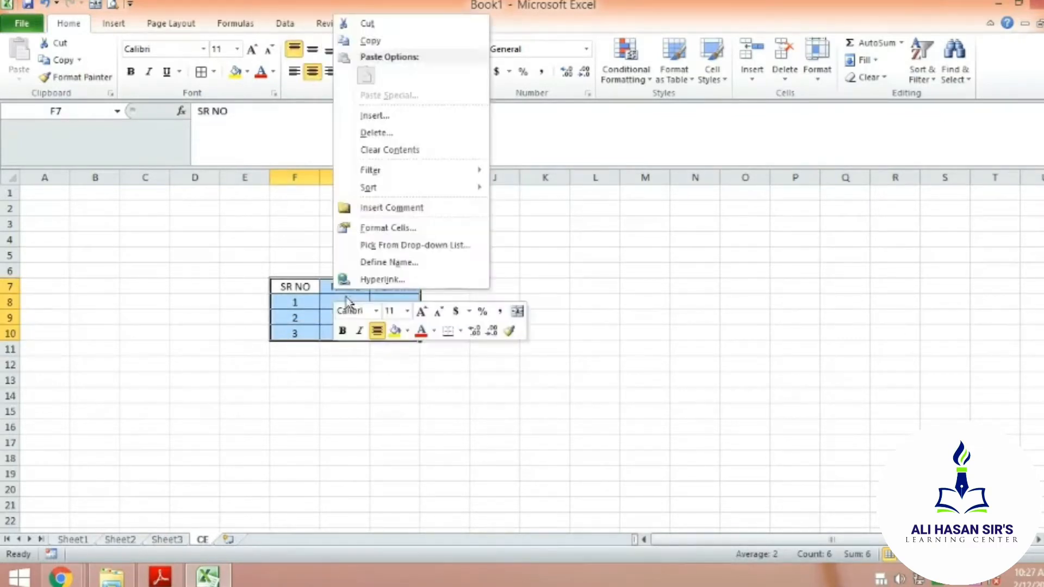
{"action": "left_click", "coordinate": [359, 41]}
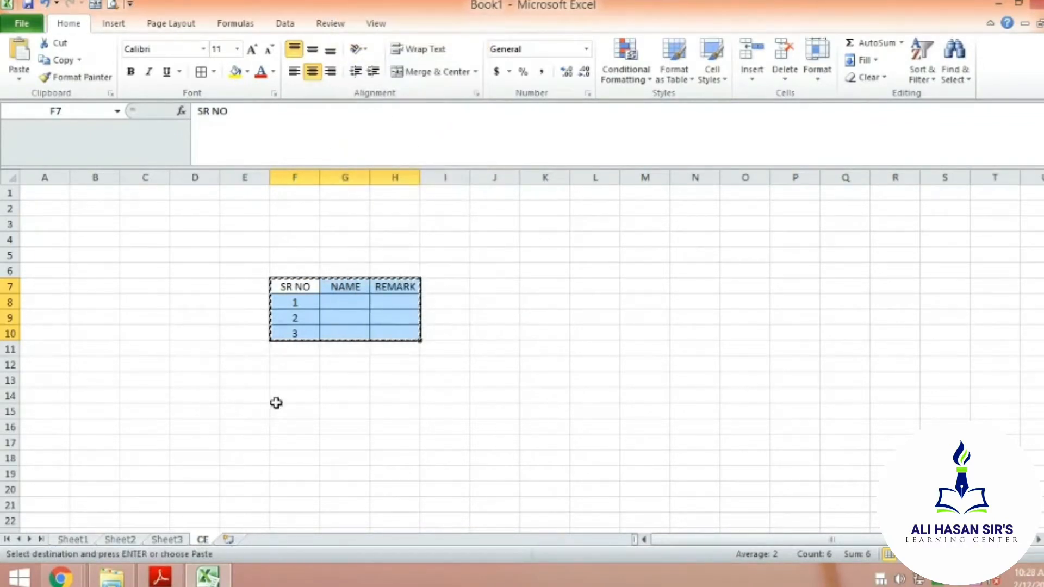
{"action": "left_click", "coordinate": [287, 380]}
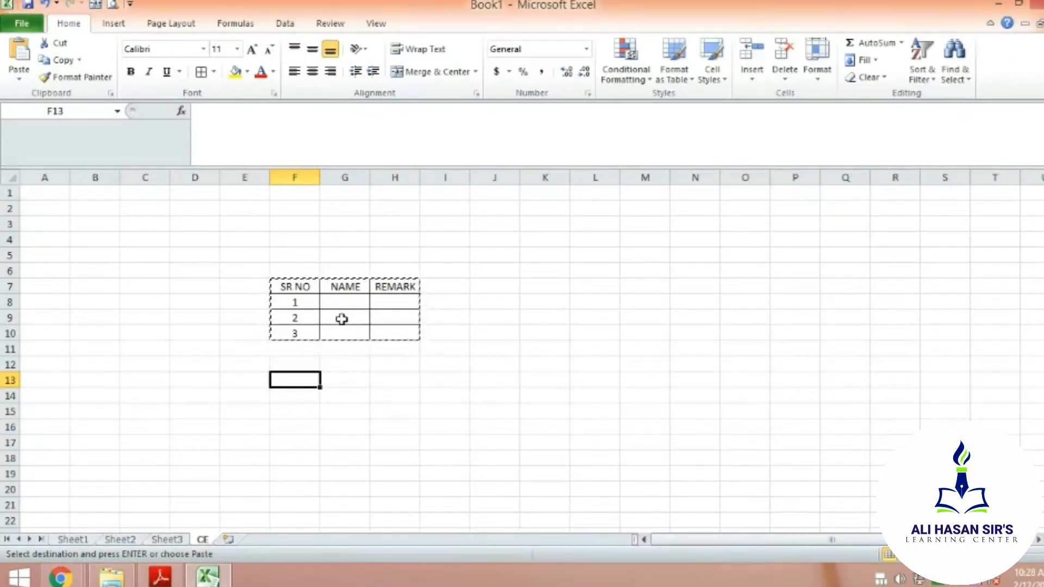
{"action": "key", "text": "ctrl+v"}
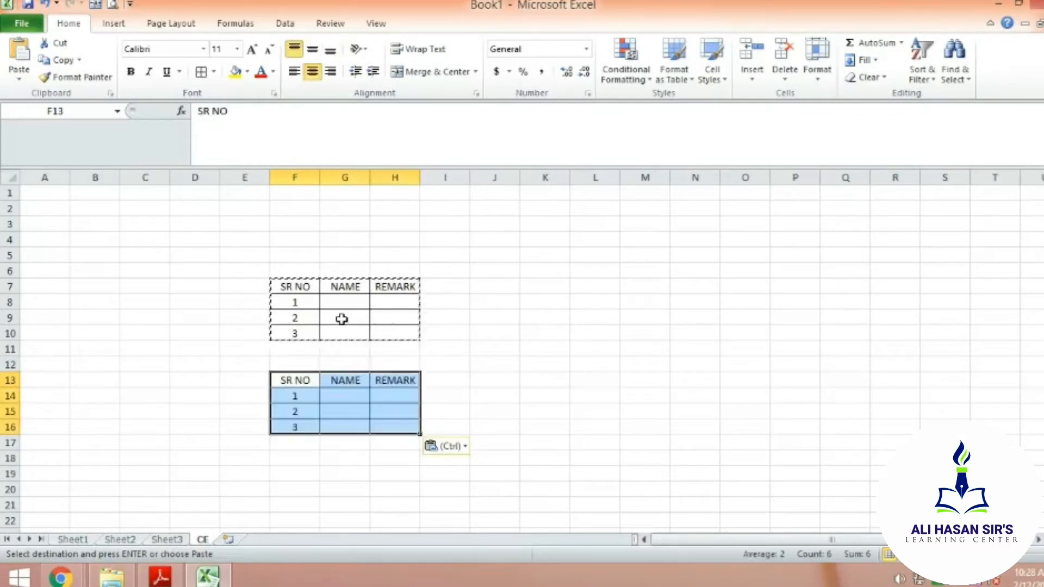
{"action": "left_click", "coordinate": [530, 299]}
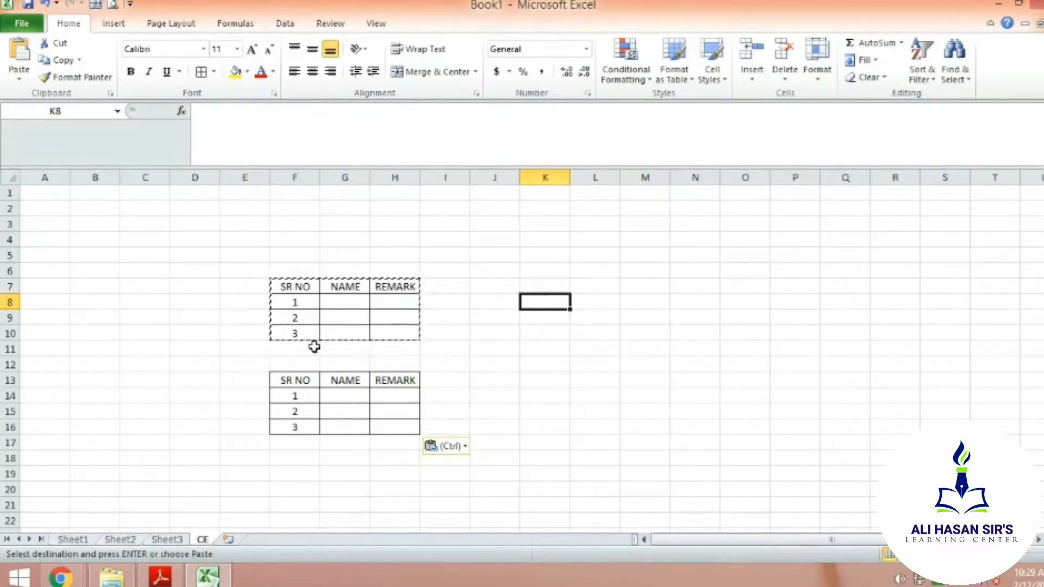
{"action": "key", "text": "Escape"}
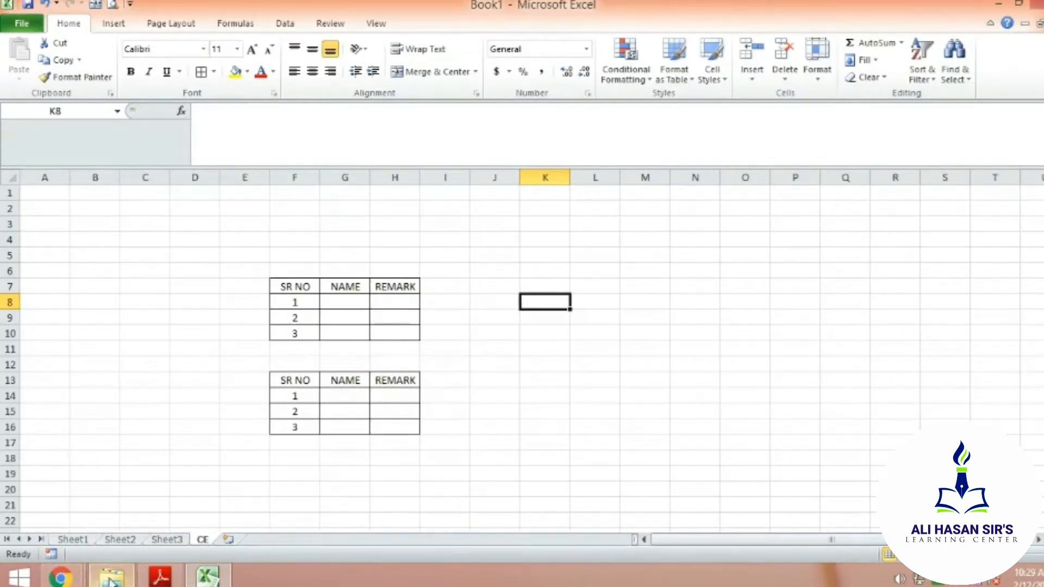
Switch to the Google Meet call in Chrome and admit the participant waiting to join.
{"action": "left_click", "coordinate": [60, 577]}
{"action": "left_click", "coordinate": [86, 509]}
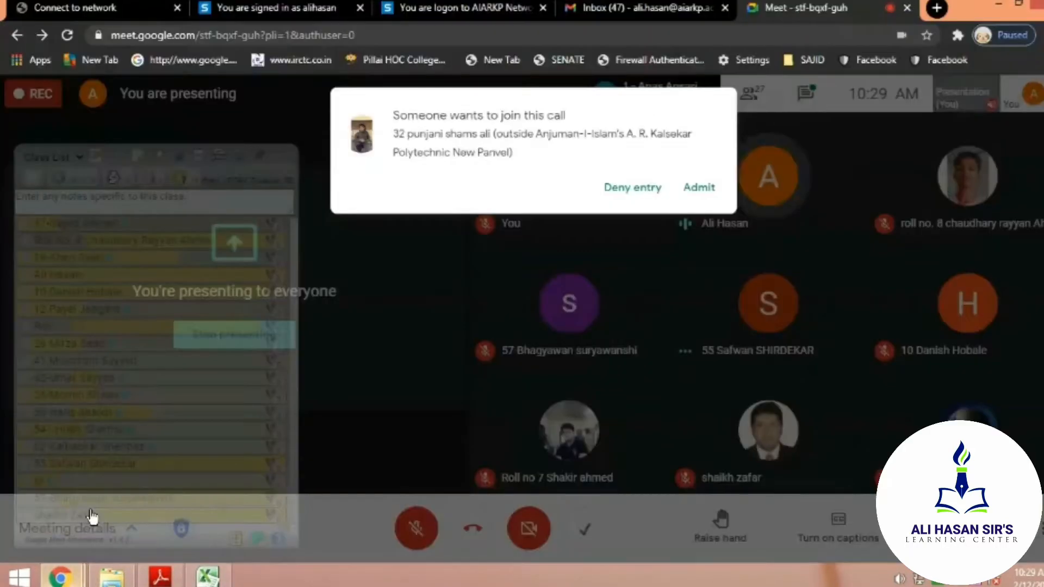
{"action": "left_click", "coordinate": [692, 188]}
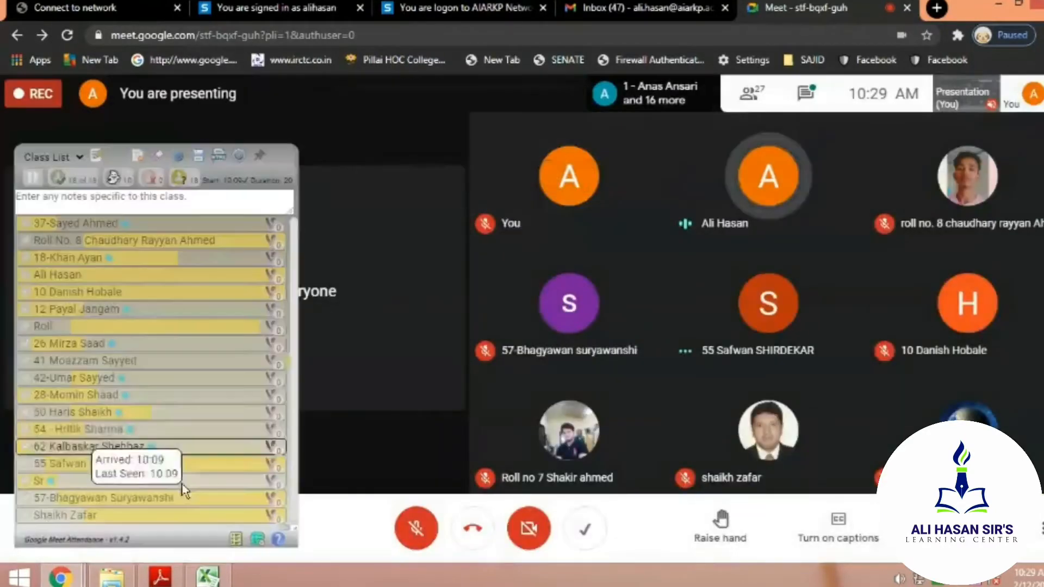
Switch back to the Excel workbook and clear the contents of the pasted table F13:H16.
{"action": "left_click", "coordinate": [213, 577]}
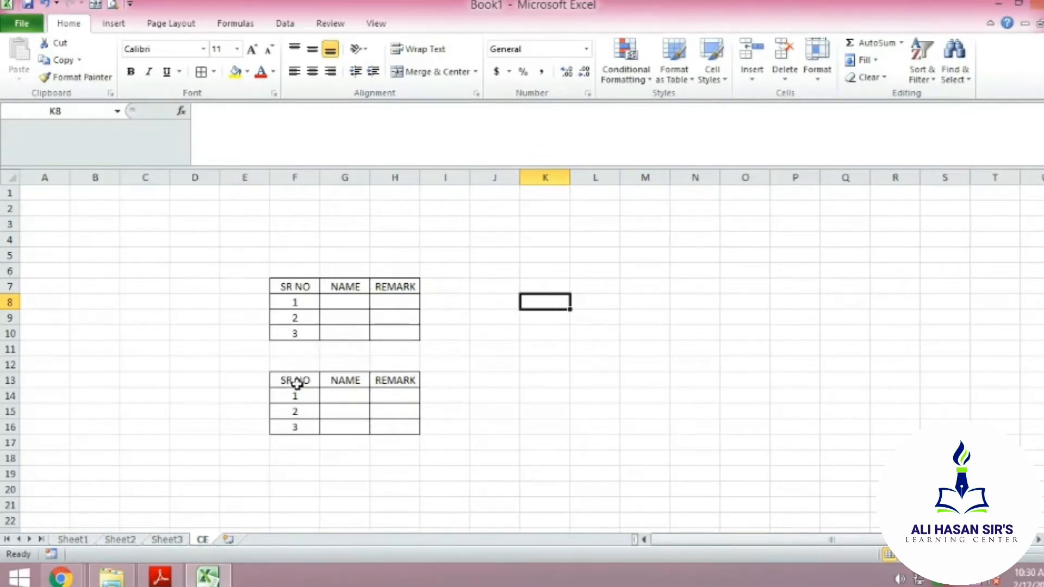
{"action": "left_click_drag", "start_coordinate": [287, 380], "coordinate": [403, 419]}
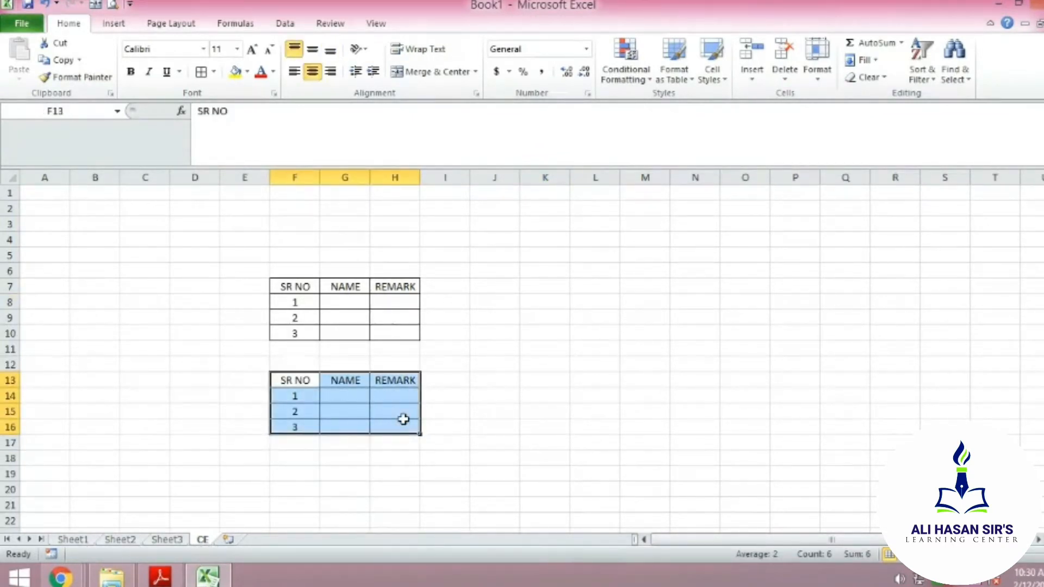
{"action": "key", "text": "Delete"}
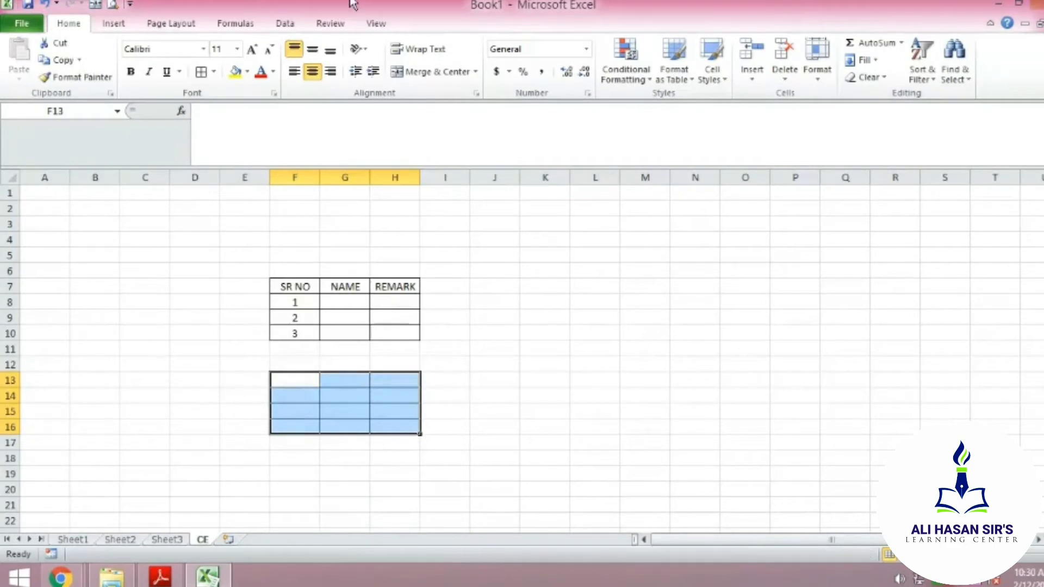
{"action": "left_click", "coordinate": [531, 392]}
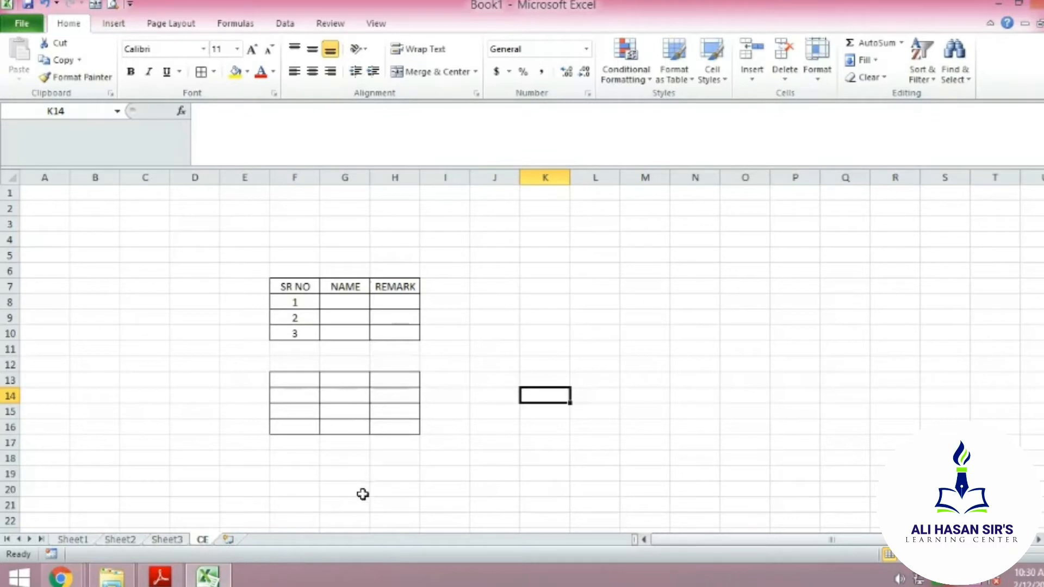
Undo both the clearing and the pasting of the second table, and end the copy mode on F7:H10.
{"action": "key", "text": "ctrl+z"}
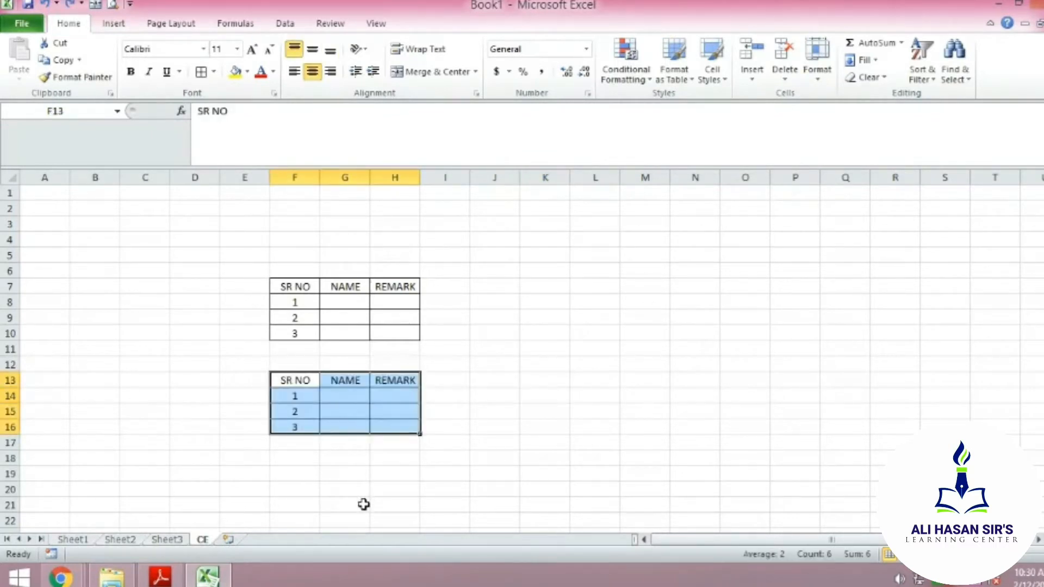
{"action": "key", "text": "ctrl+z"}
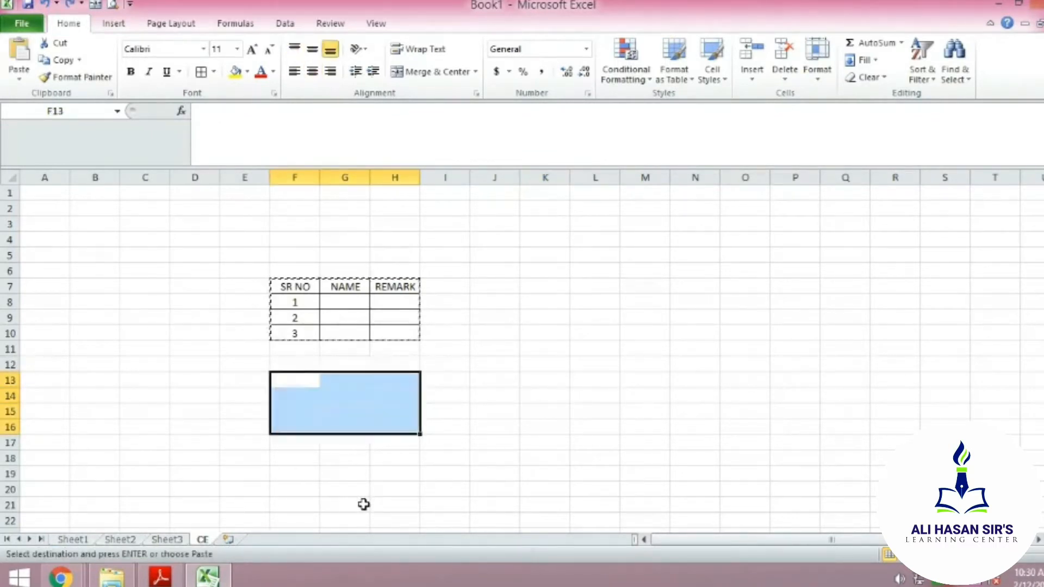
{"action": "left_click", "coordinate": [516, 455]}
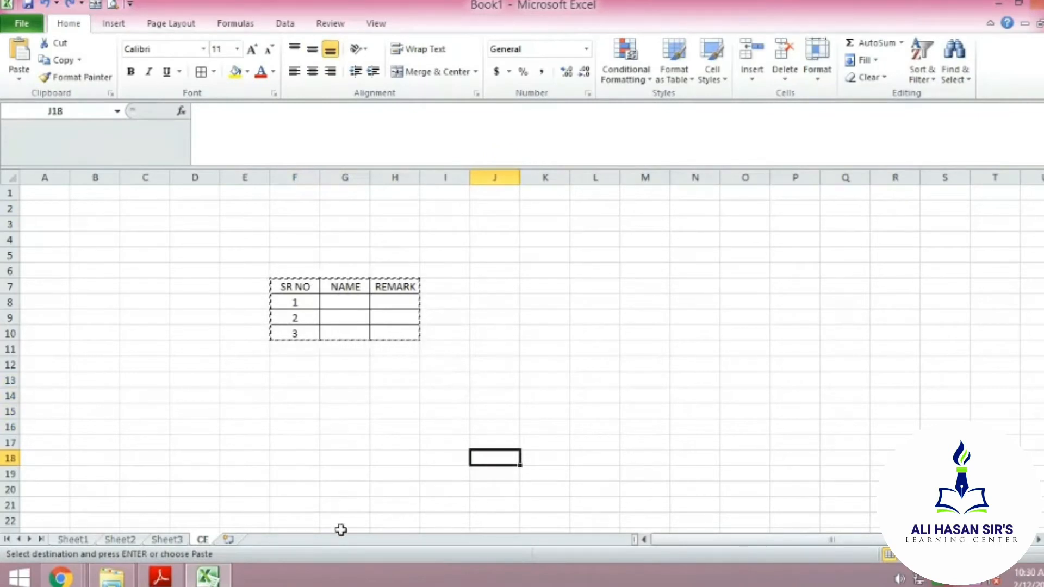
{"action": "key", "text": "Escape"}
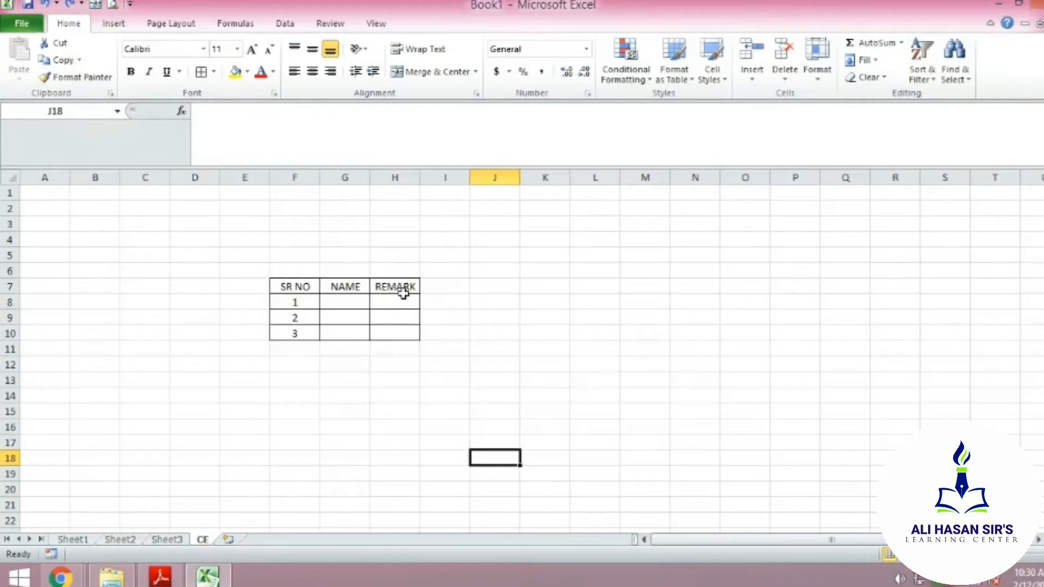
Check topic 3.1, Working with Spreadsheets, in the syllabus PDF in Adobe Reader and return to Excel.
{"action": "left_click", "coordinate": [161, 579]}
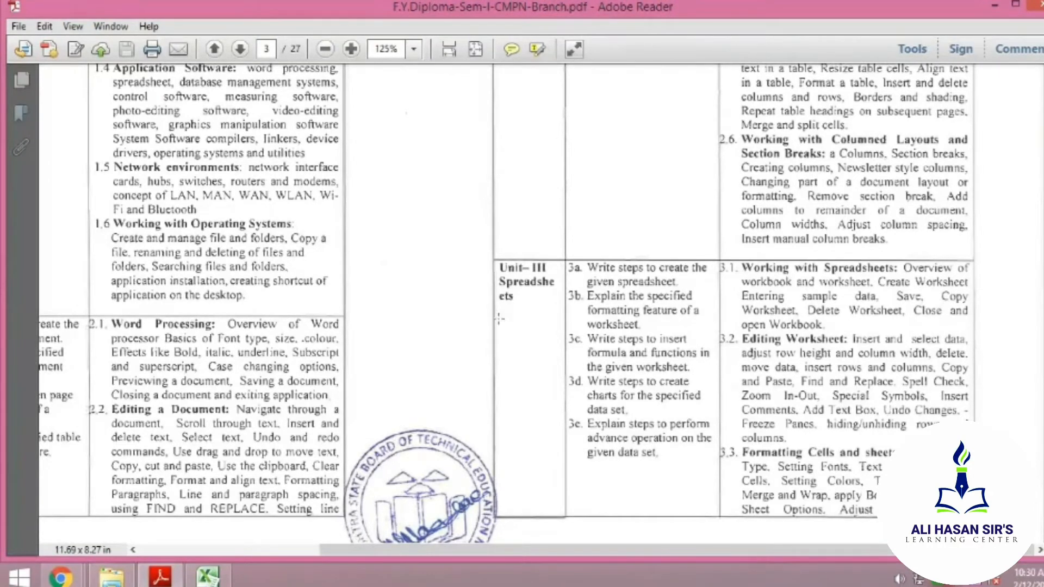
{"action": "left_click", "coordinate": [208, 576]}
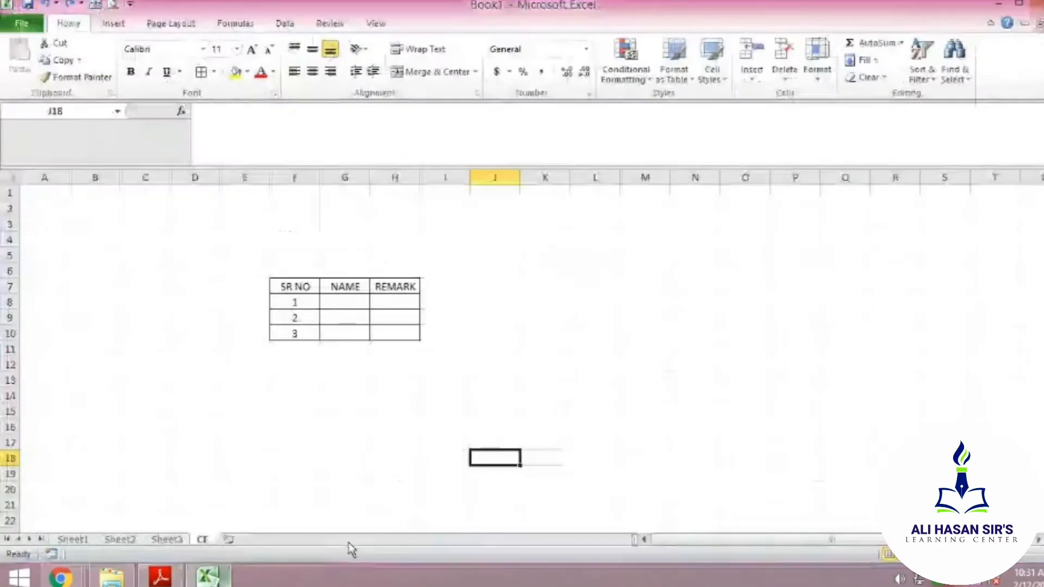
{"action": "left_click", "coordinate": [16, 22]}
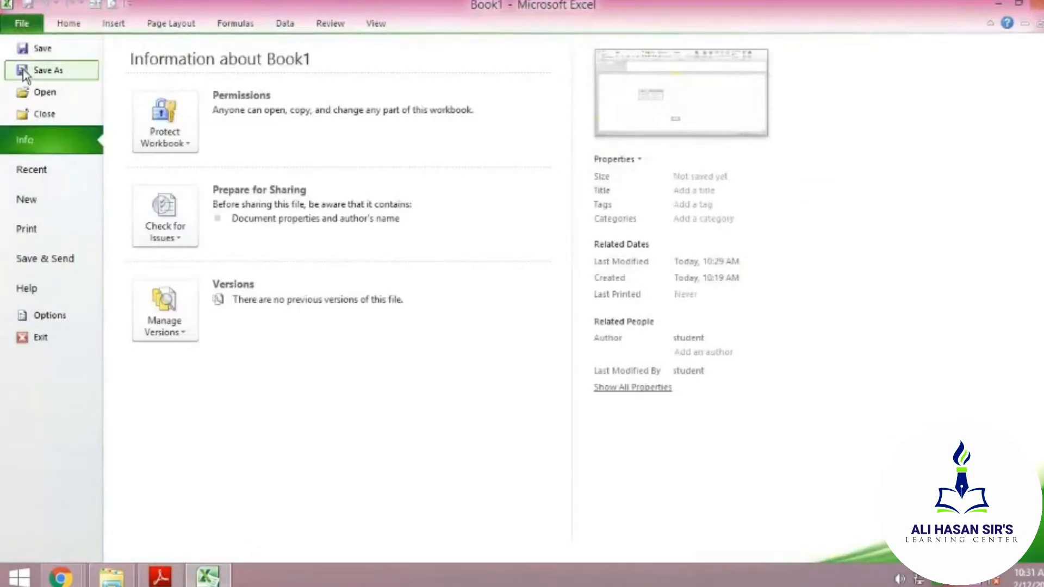
{"action": "left_click", "coordinate": [44, 99]}
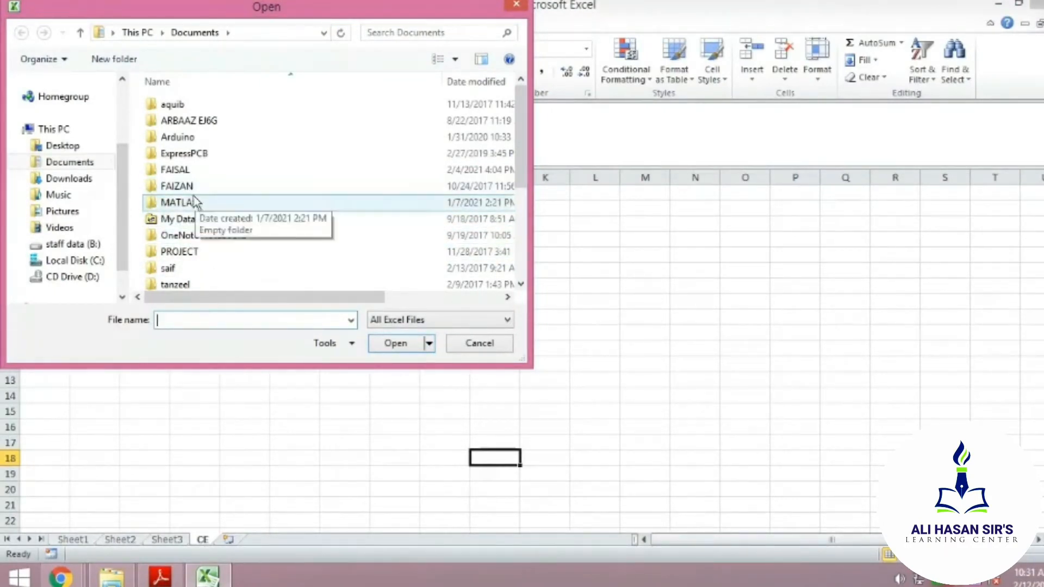
{"action": "left_click", "coordinate": [480, 345]}
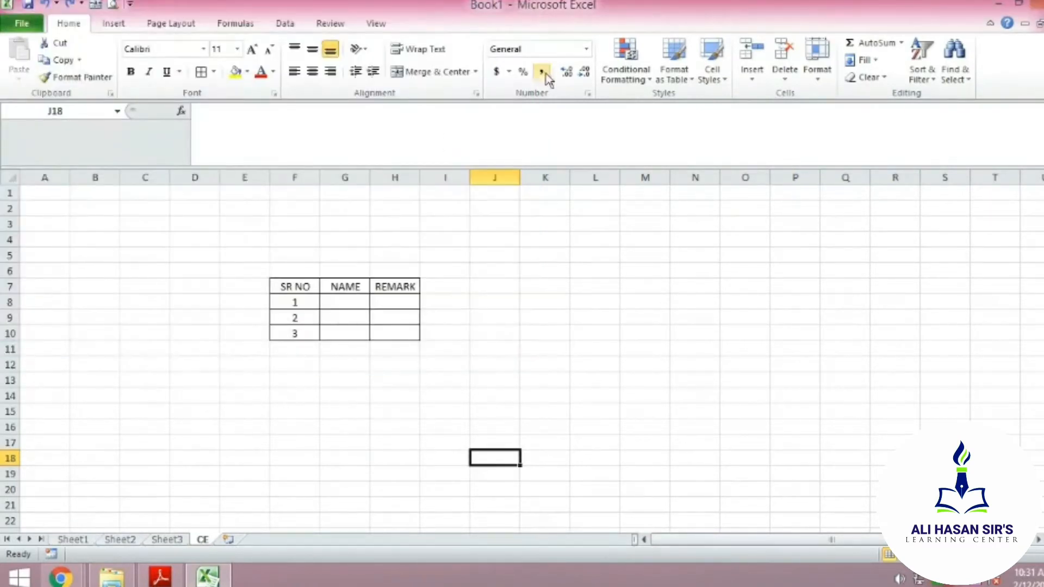
Save the workbook as CHP3 in the ICT-civil folder inside the instructor's folder on the staff data (B:) drive.
{"action": "left_click", "coordinate": [25, 24]}
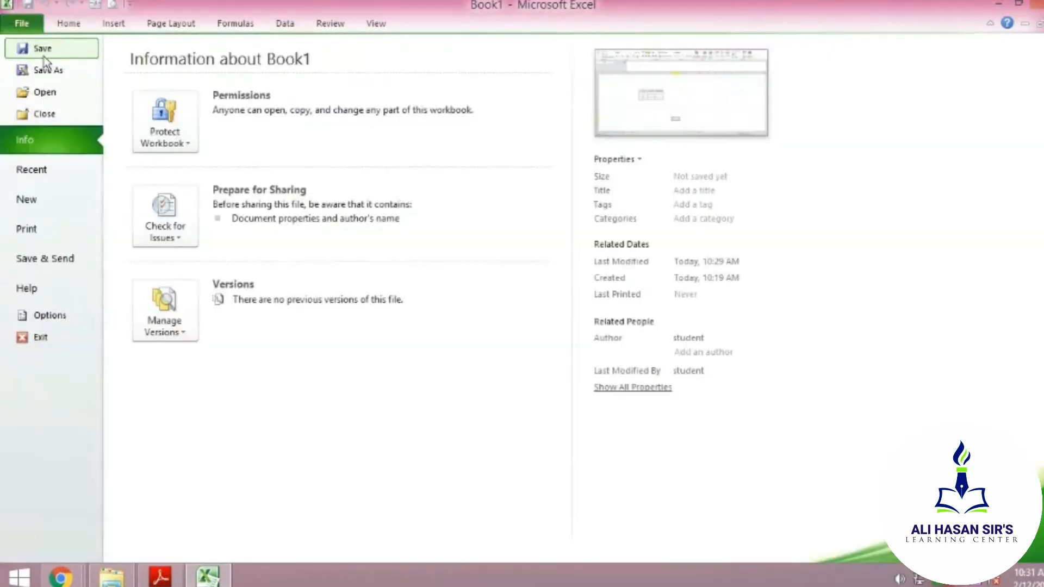
{"action": "left_click", "coordinate": [42, 54]}
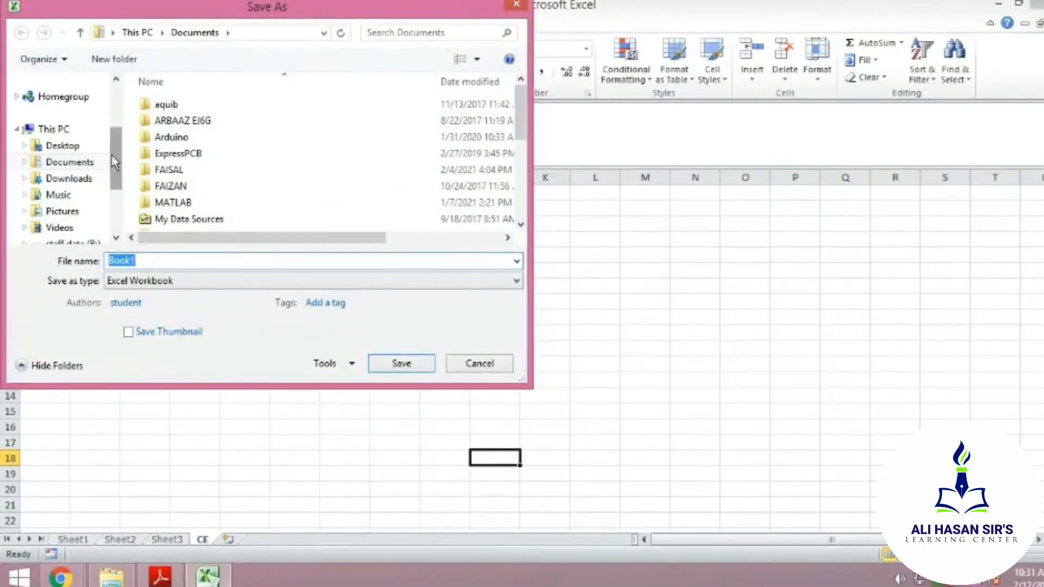
{"action": "left_click_drag", "start_coordinate": [112, 155], "coordinate": [112, 172]}
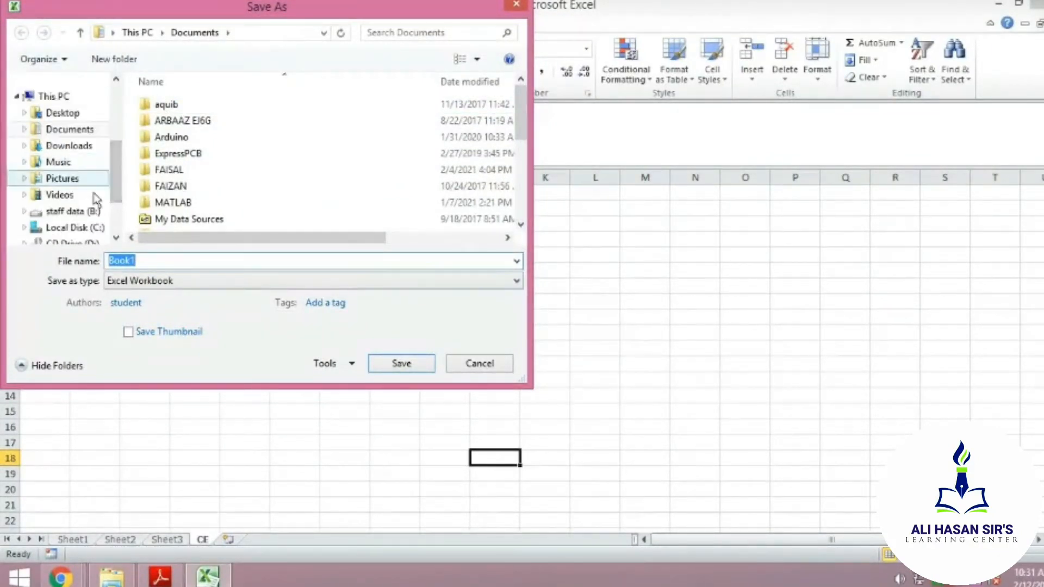
{"action": "left_click", "coordinate": [57, 216]}
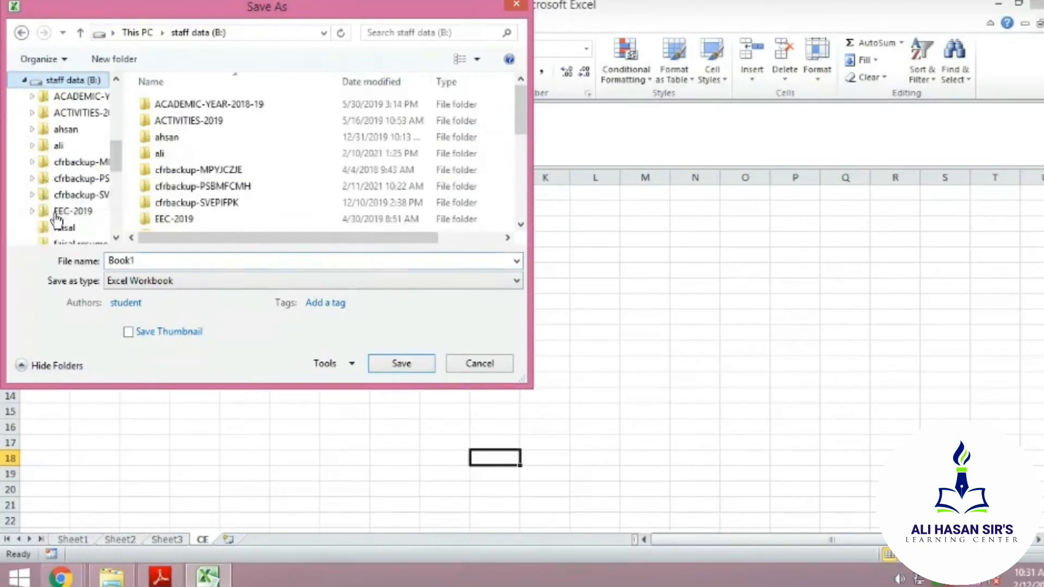
{"action": "double_click", "coordinate": [180, 157]}
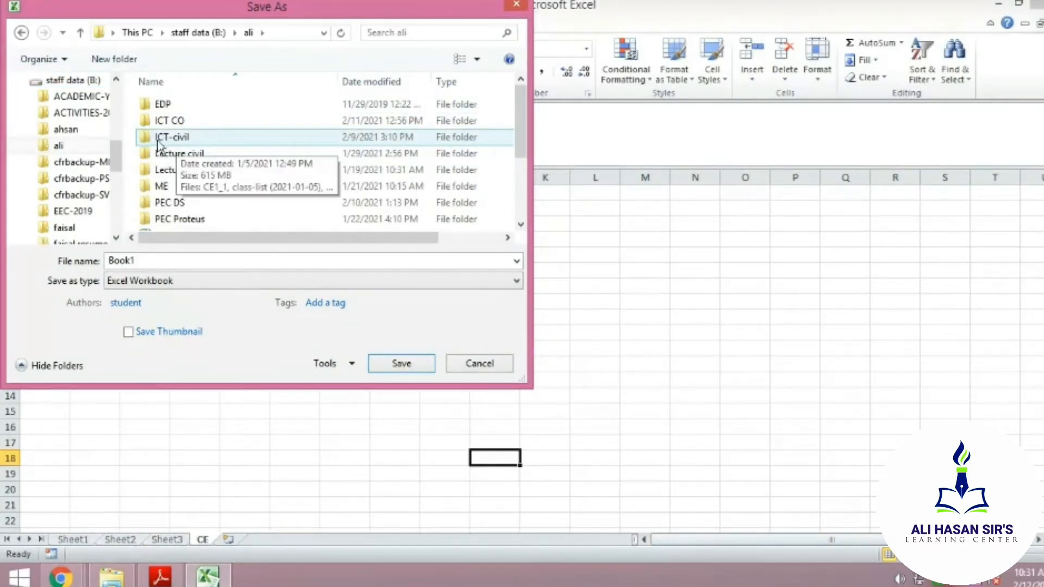
{"action": "double_click", "coordinate": [189, 138]}
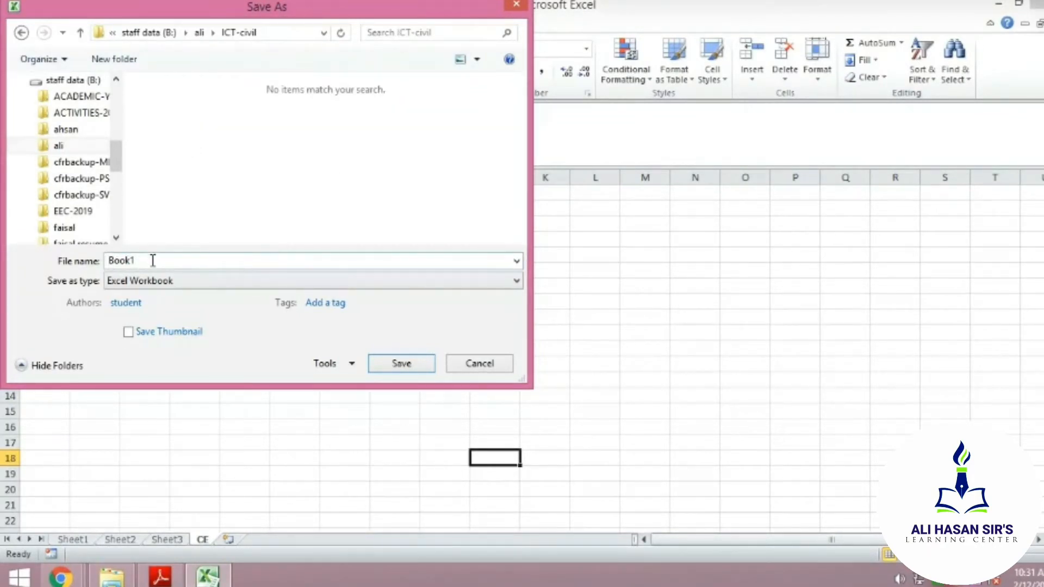
{"action": "double_click", "coordinate": [117, 259]}
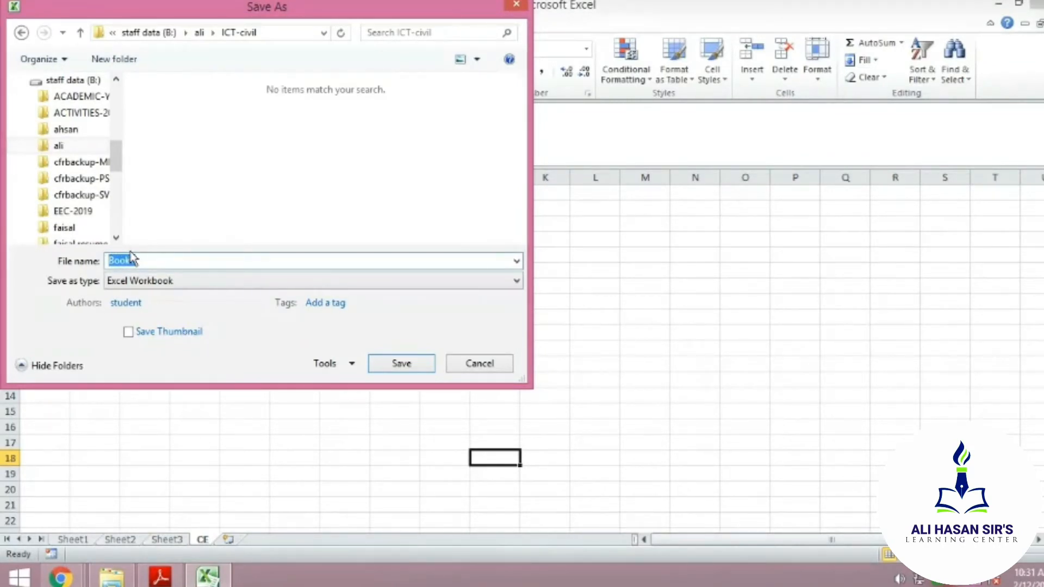
{"action": "type", "text": "CHP3"}
{"action": "left_click", "coordinate": [400, 364]}
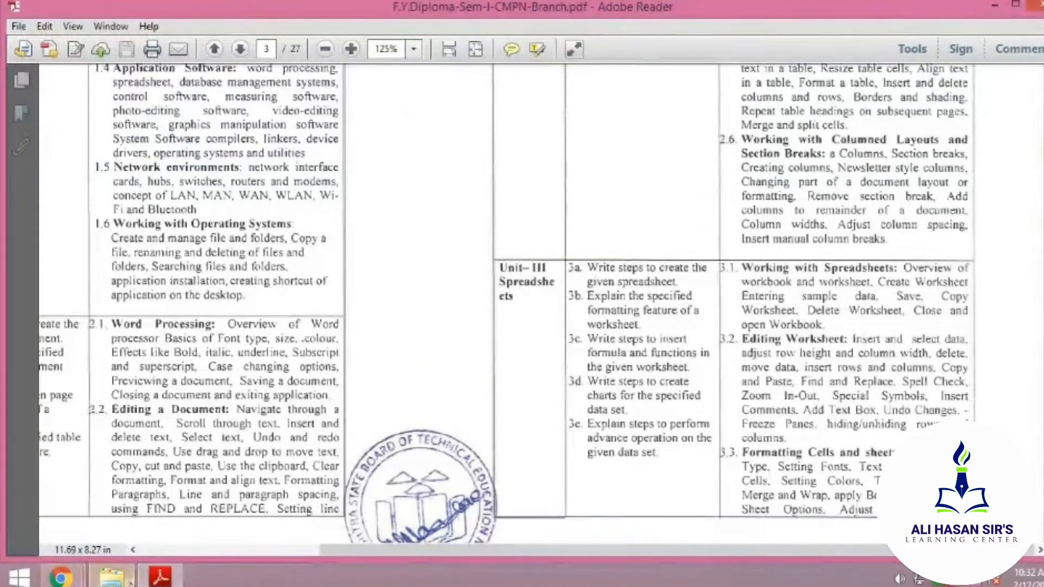
In File Explorer, browse to the ICT-civil folder on the staff data (B:) drive and reopen the CHP3 workbook.
{"action": "mouse_move", "coordinate": [129, 584]}
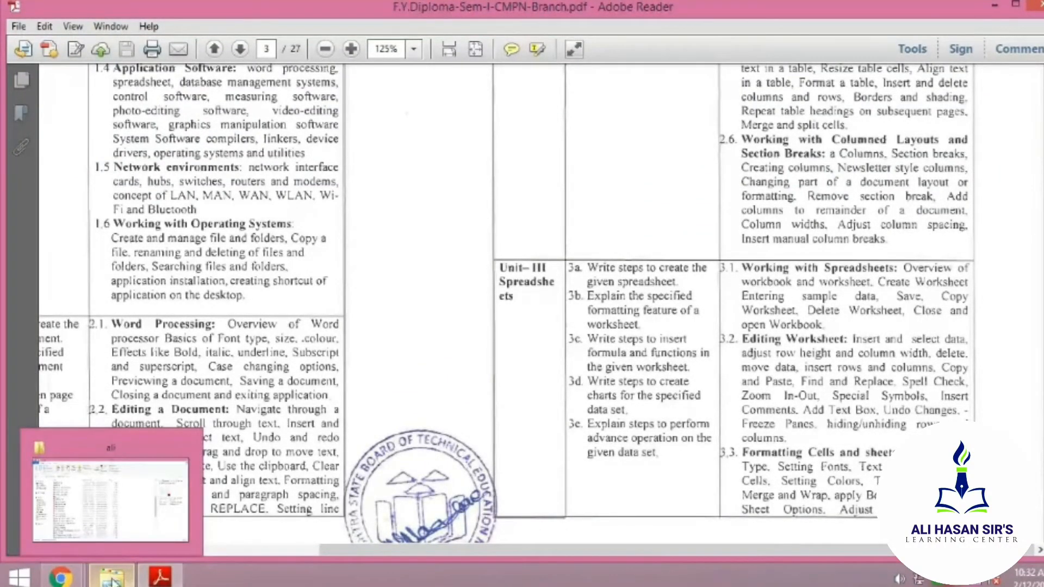
{"action": "left_click", "coordinate": [120, 504]}
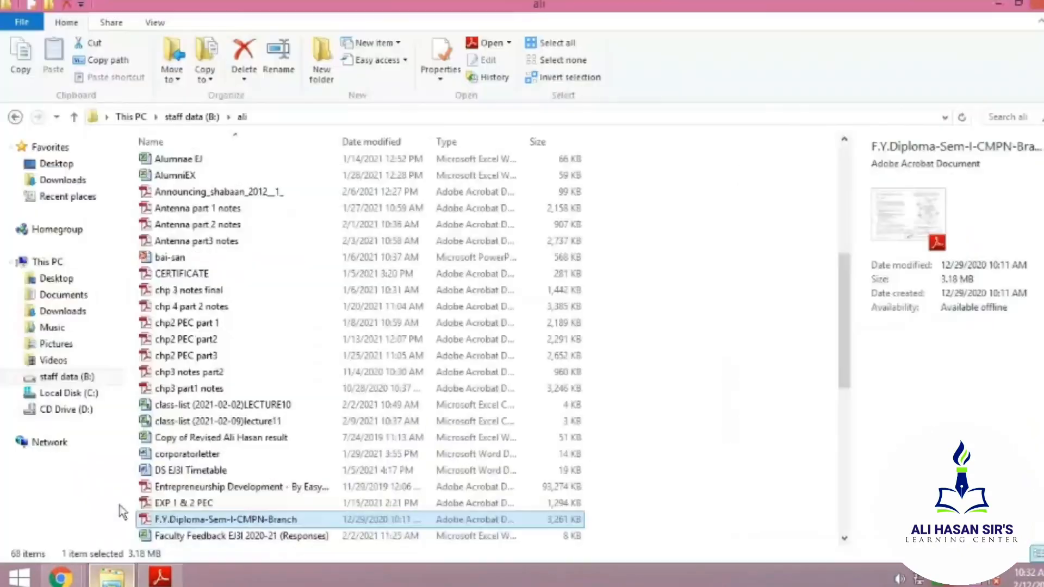
{"action": "left_click", "coordinate": [79, 377]}
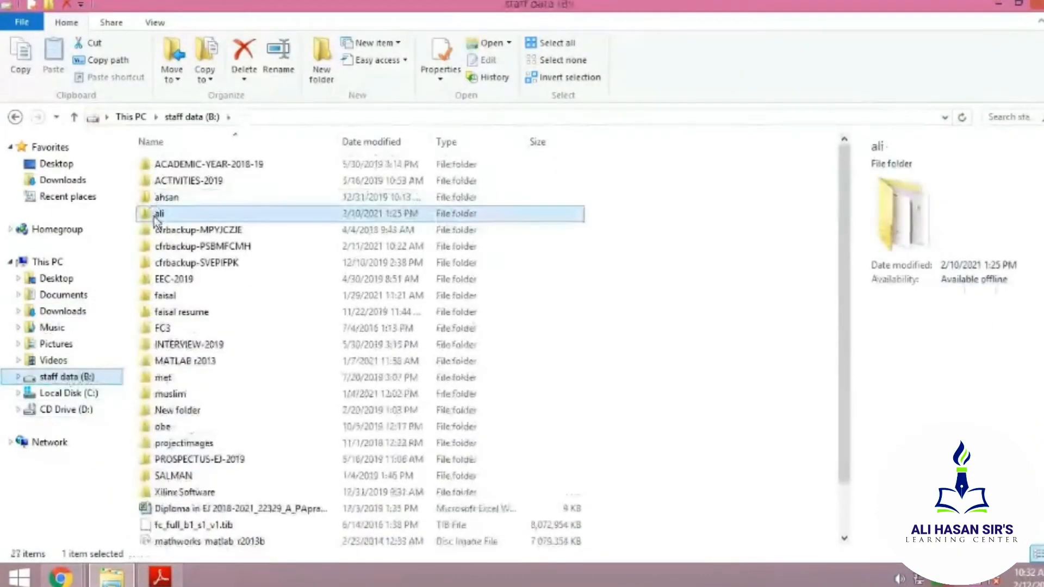
{"action": "double_click", "coordinate": [157, 215]}
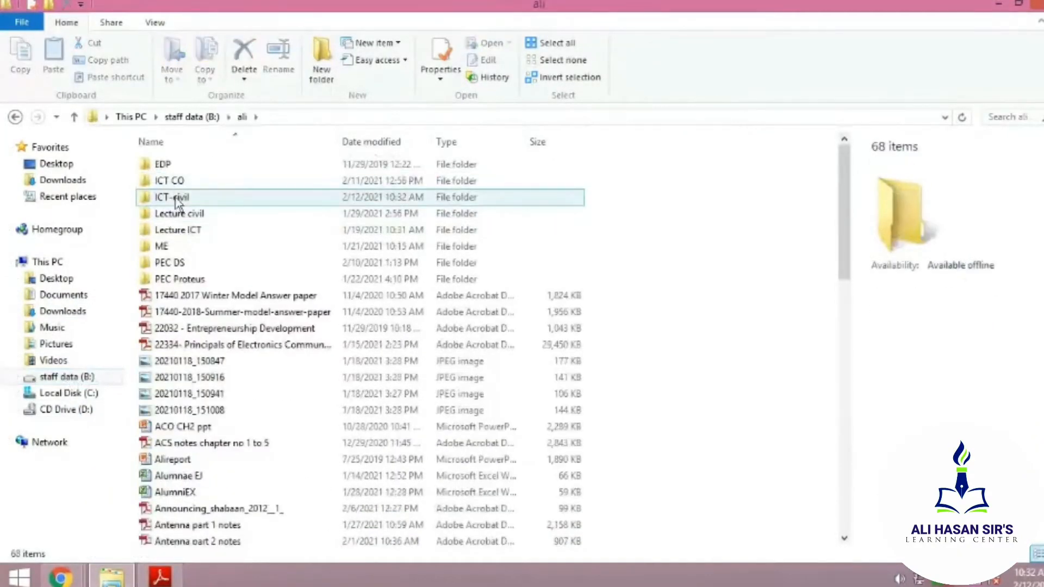
{"action": "double_click", "coordinate": [173, 201]}
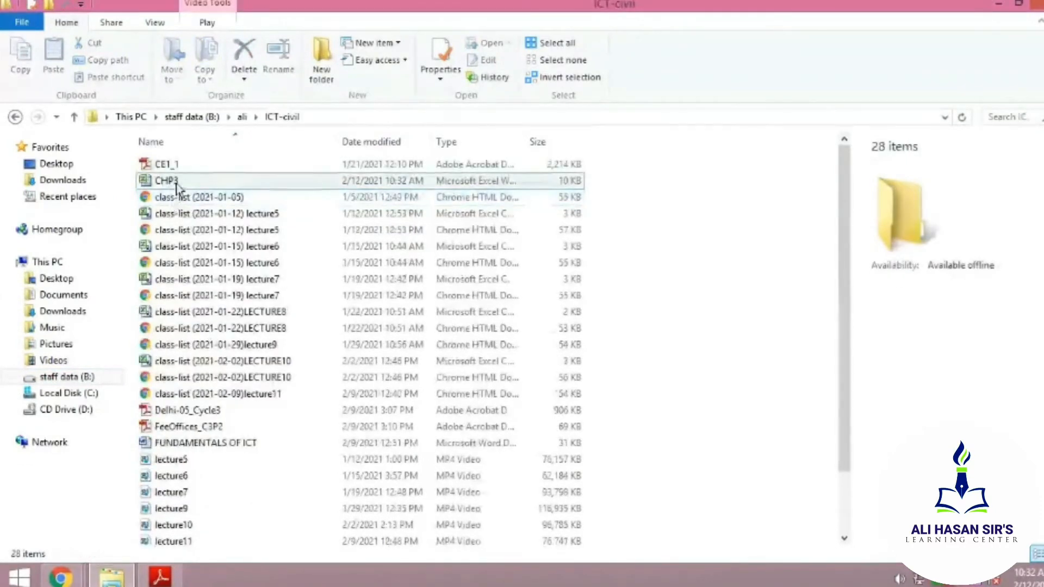
{"action": "left_click", "coordinate": [159, 185]}
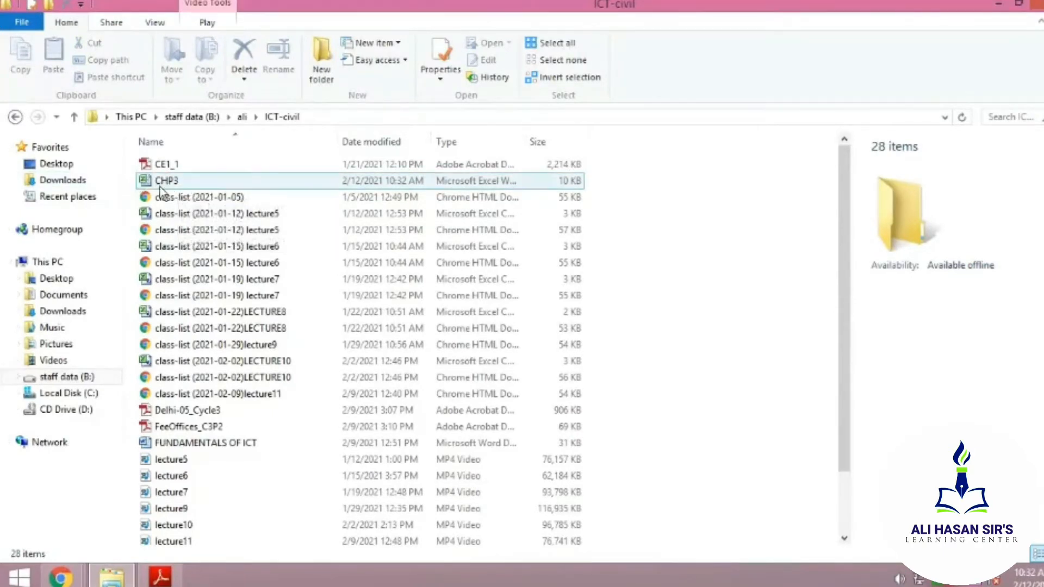
{"action": "double_click", "coordinate": [158, 182]}
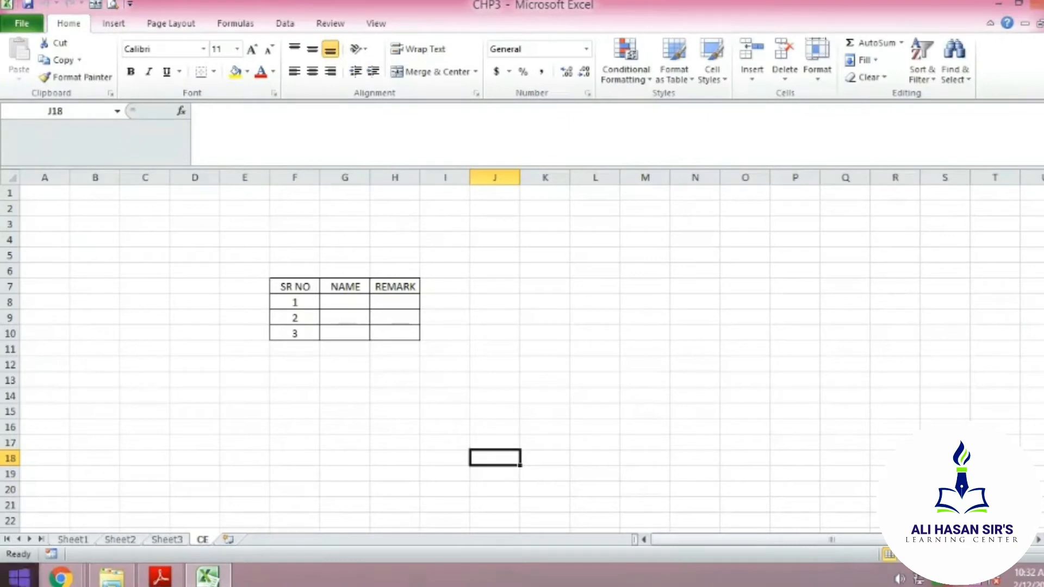
Consult topic 3.2, Editing Worksheet, in the syllabus PDF in Adobe Reader and switch back to the CHP3 workbook in Excel.
{"action": "left_click", "coordinate": [162, 576]}
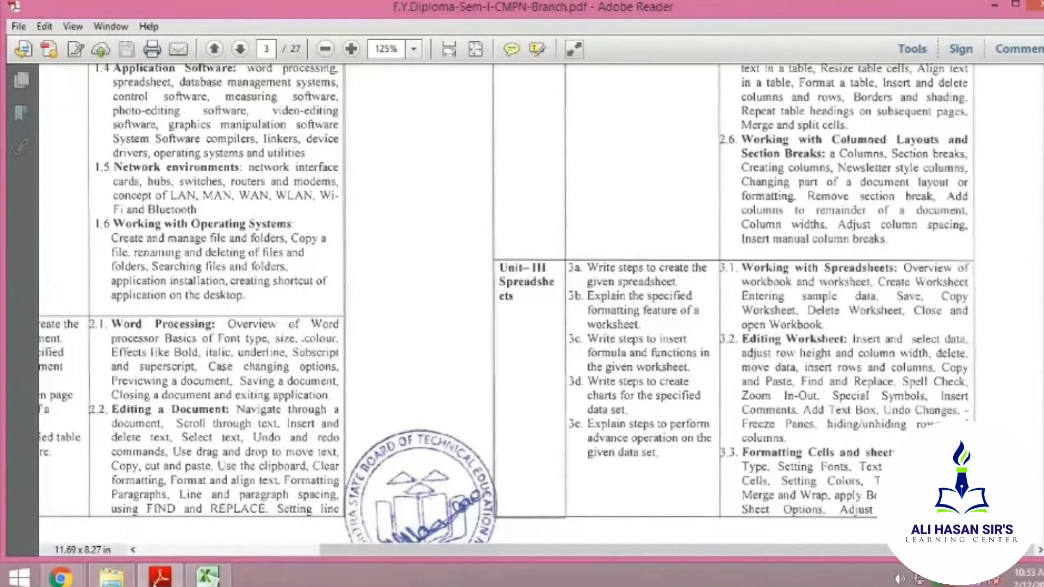
{"action": "left_click", "coordinate": [209, 577]}
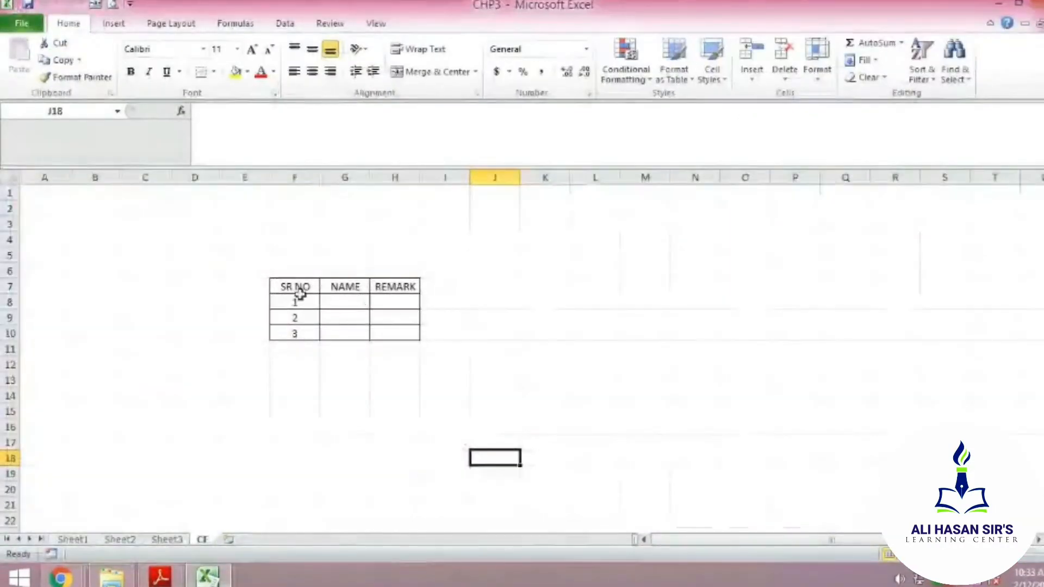
Set the row height of the SR NO, NAME and REMARK table's rows 7 to 10 to 25.
{"action": "left_click_drag", "start_coordinate": [299, 287], "coordinate": [403, 331]}
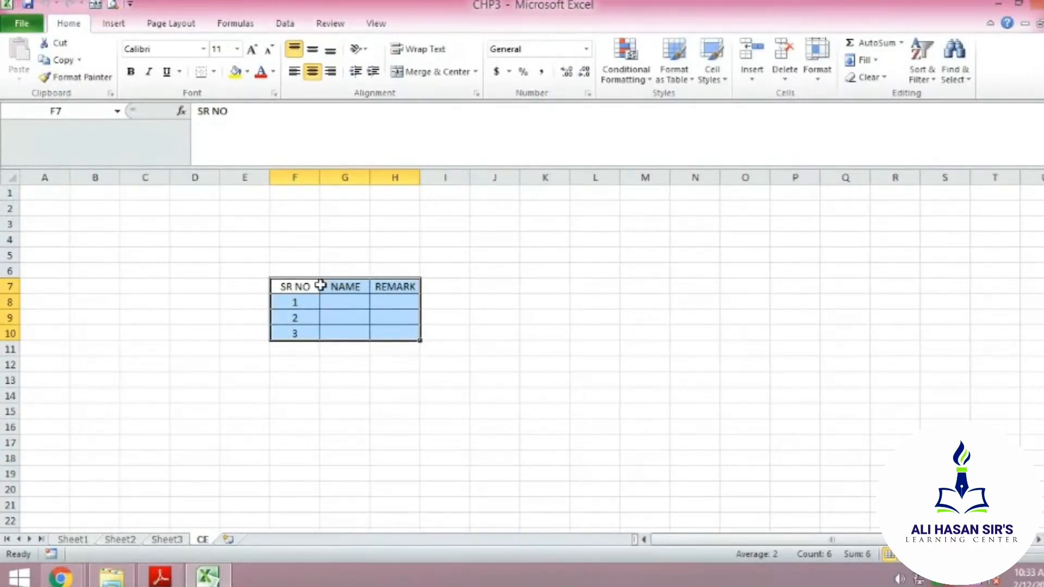
{"action": "left_click", "coordinate": [502, 319]}
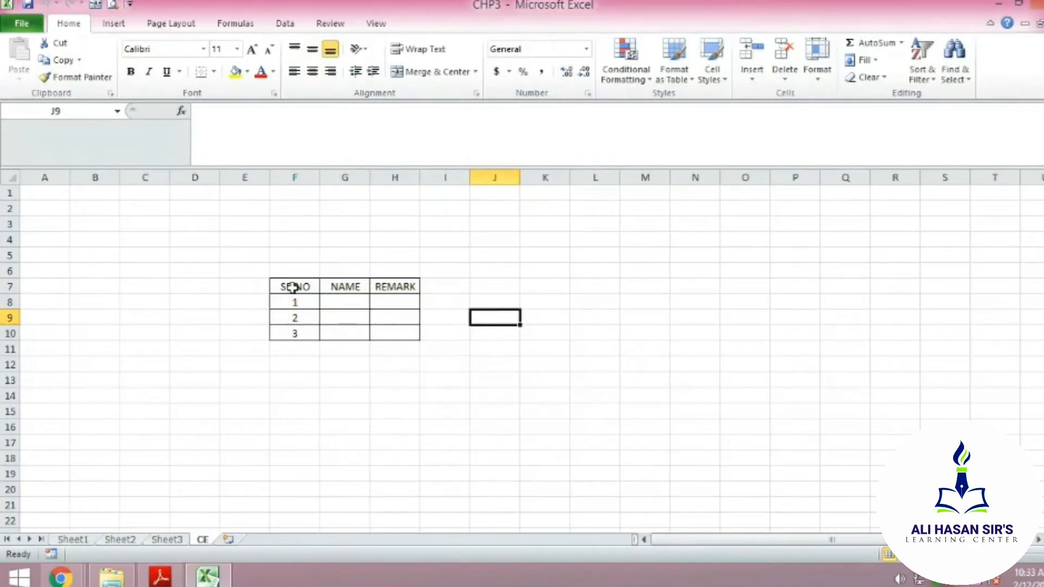
{"action": "left_click_drag", "start_coordinate": [283, 287], "coordinate": [389, 333]}
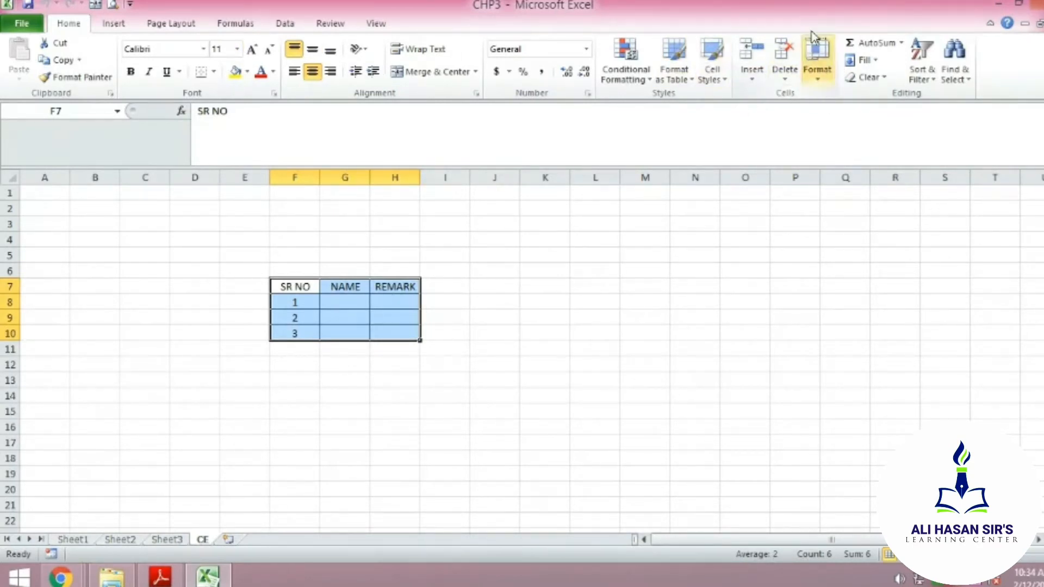
{"action": "left_click", "coordinate": [825, 84]}
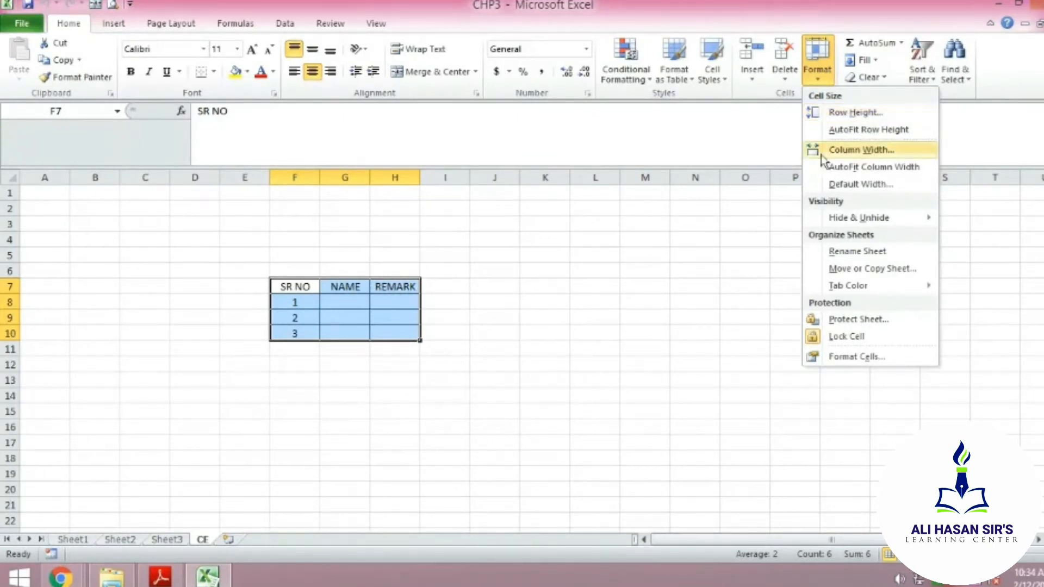
{"action": "left_click", "coordinate": [855, 116]}
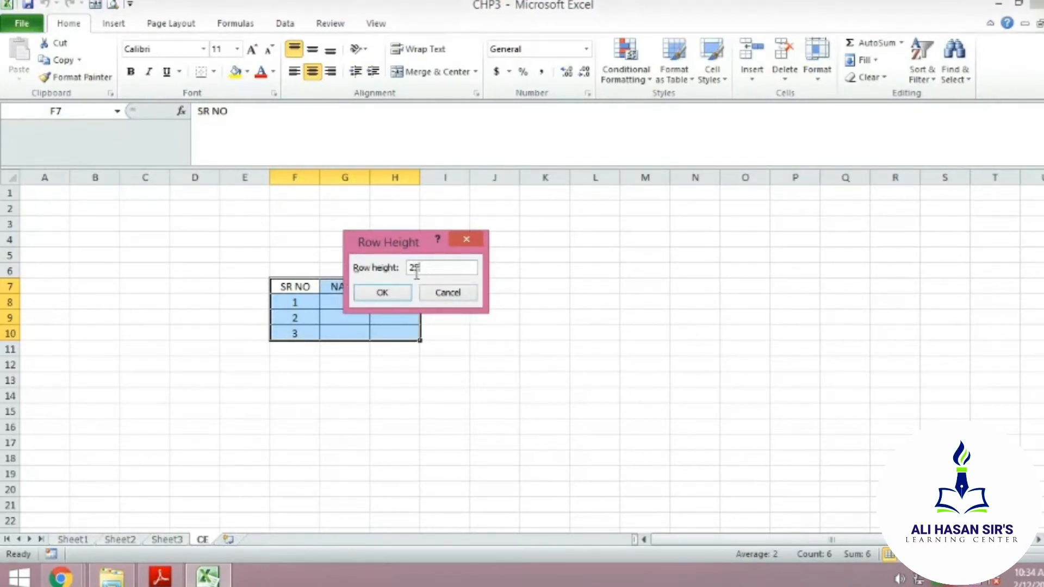
{"action": "key", "text": "Return"}
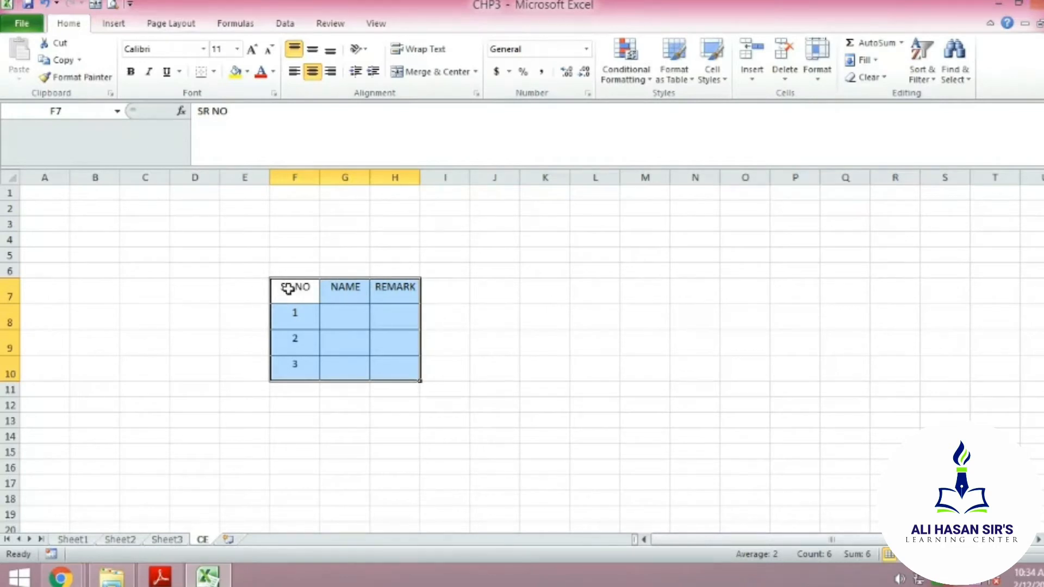
Set the column width of the table's columns F to H to 10 and deselect the table.
{"action": "left_click", "coordinate": [822, 82]}
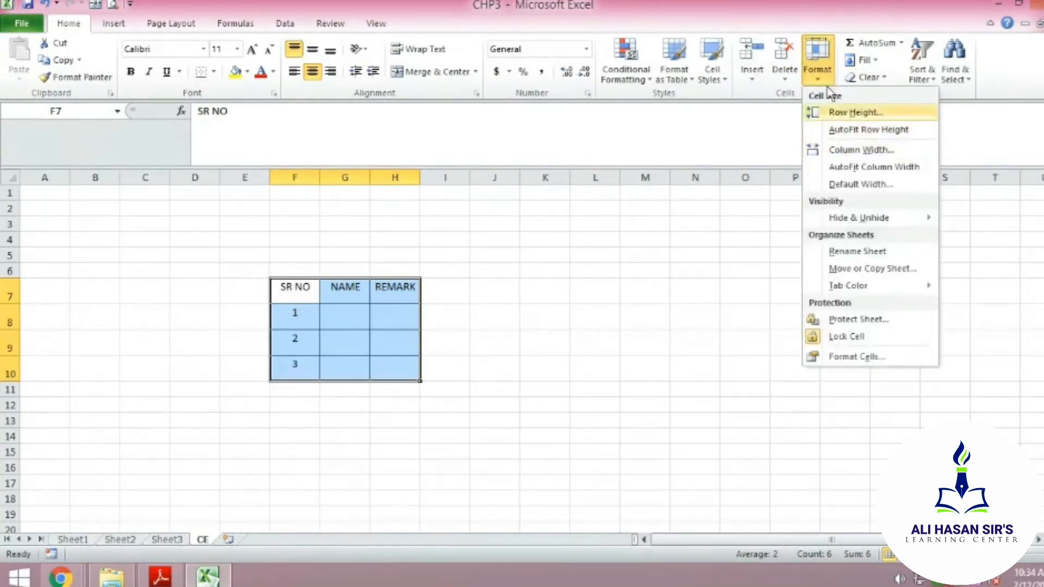
{"action": "left_click", "coordinate": [830, 150]}
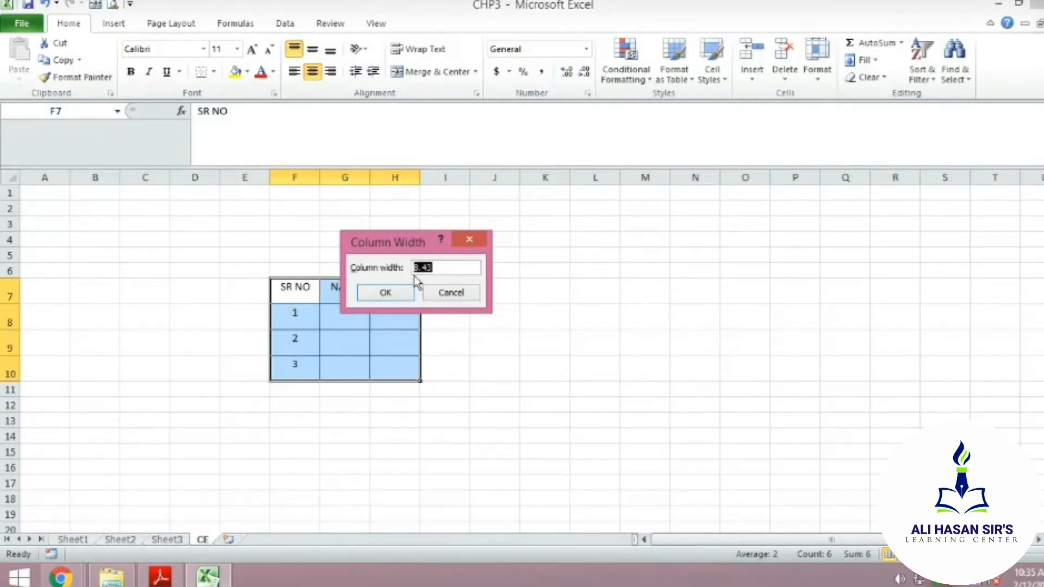
{"action": "type", "text": "10"}
{"action": "key", "text": "Return"}
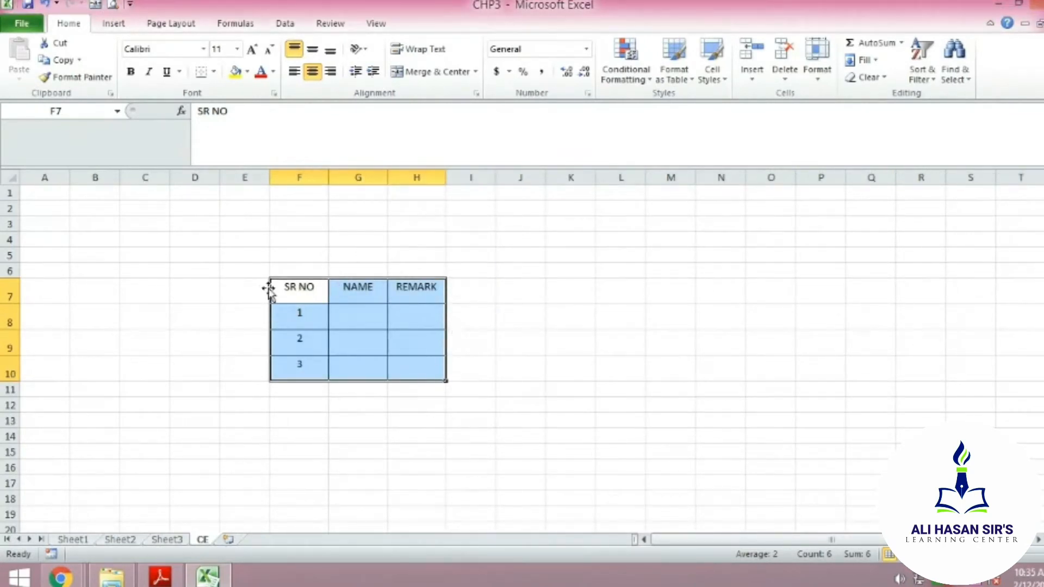
{"action": "left_click", "coordinate": [824, 82]}
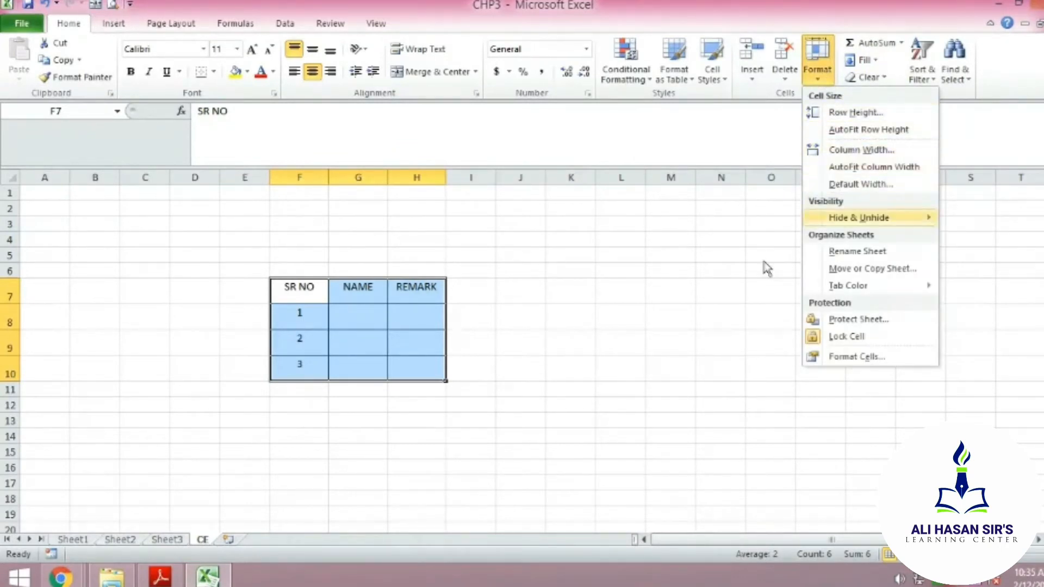
{"action": "left_click", "coordinate": [654, 282]}
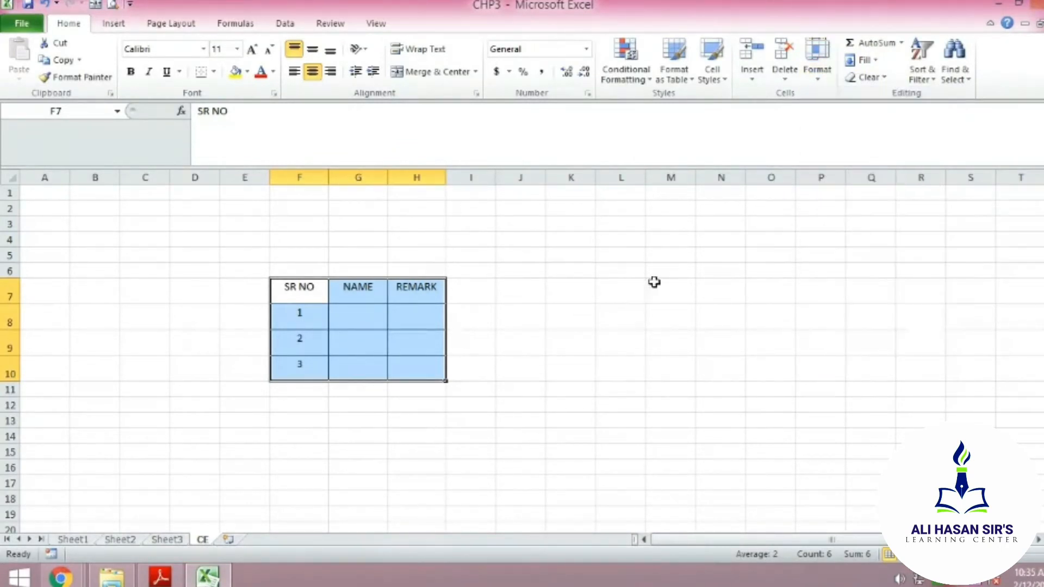
{"action": "left_click", "coordinate": [600, 336]}
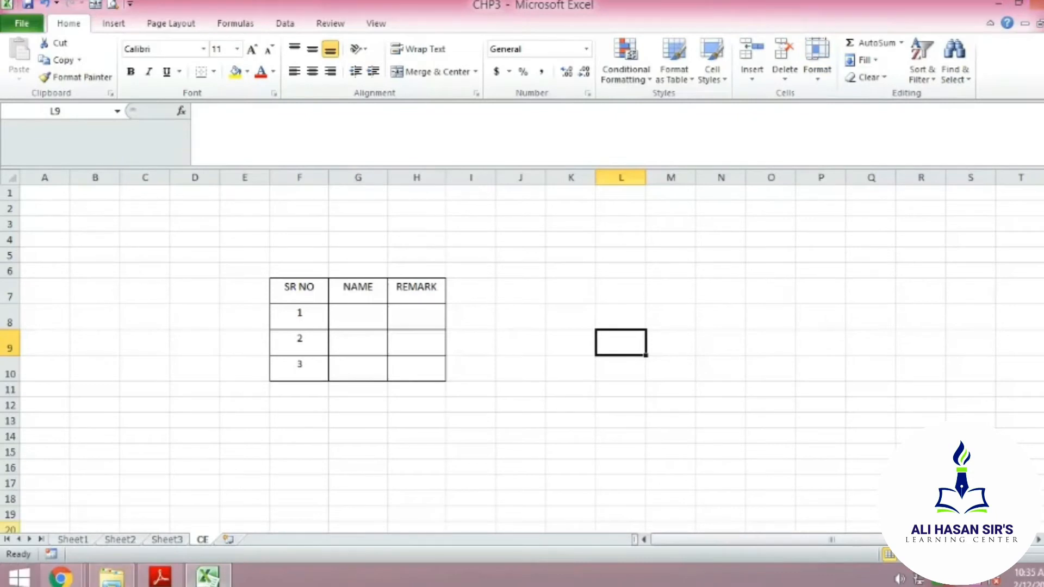
Check topic 3.2 in the syllabus PDF in Adobe Reader, admit the waiting participant in Google Meet in Chrome, and return to Excel.
{"action": "left_click", "coordinate": [164, 580]}
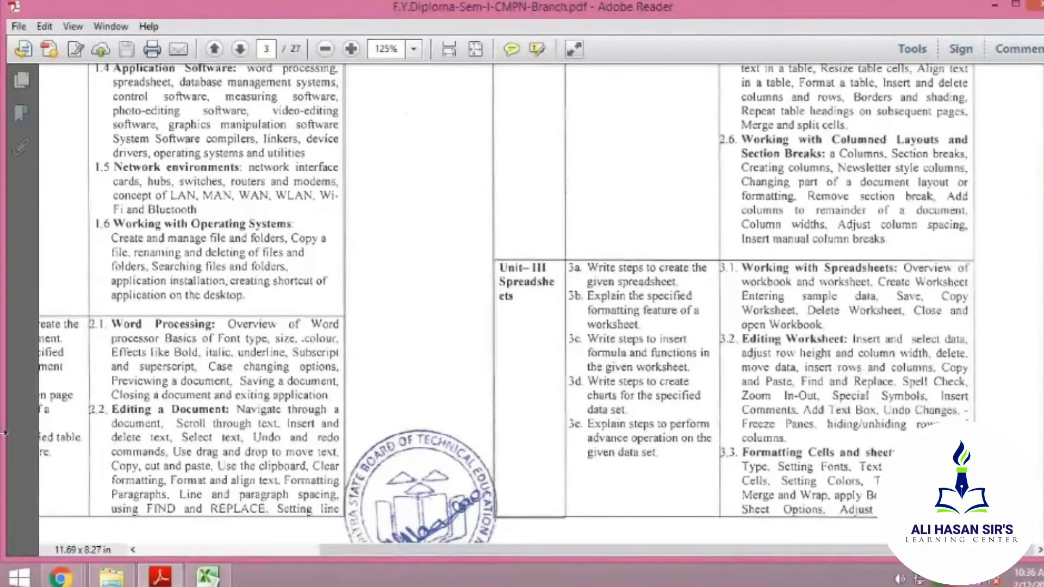
{"action": "left_click", "coordinate": [102, 514]}
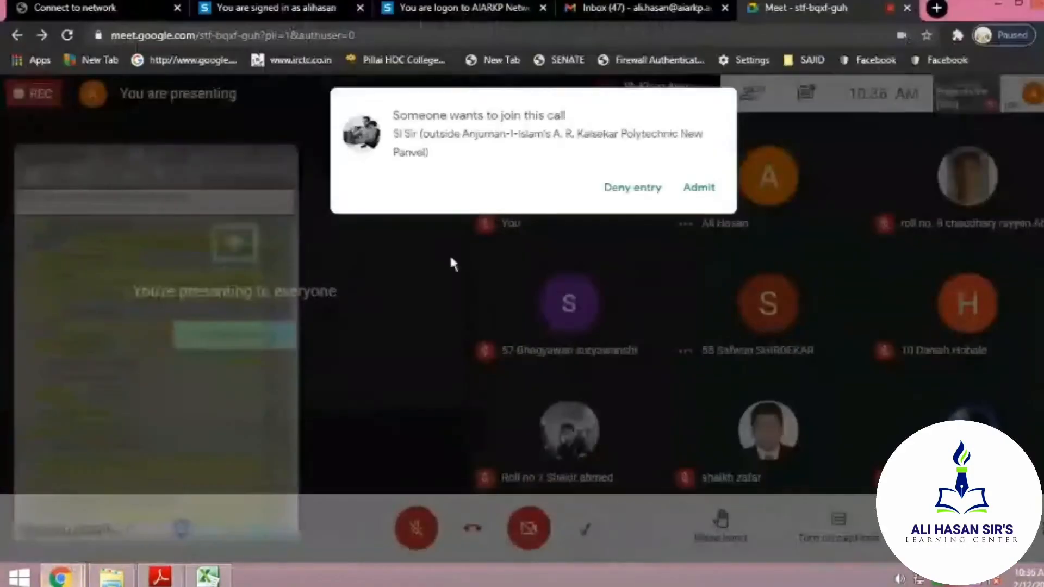
{"action": "left_click", "coordinate": [700, 189]}
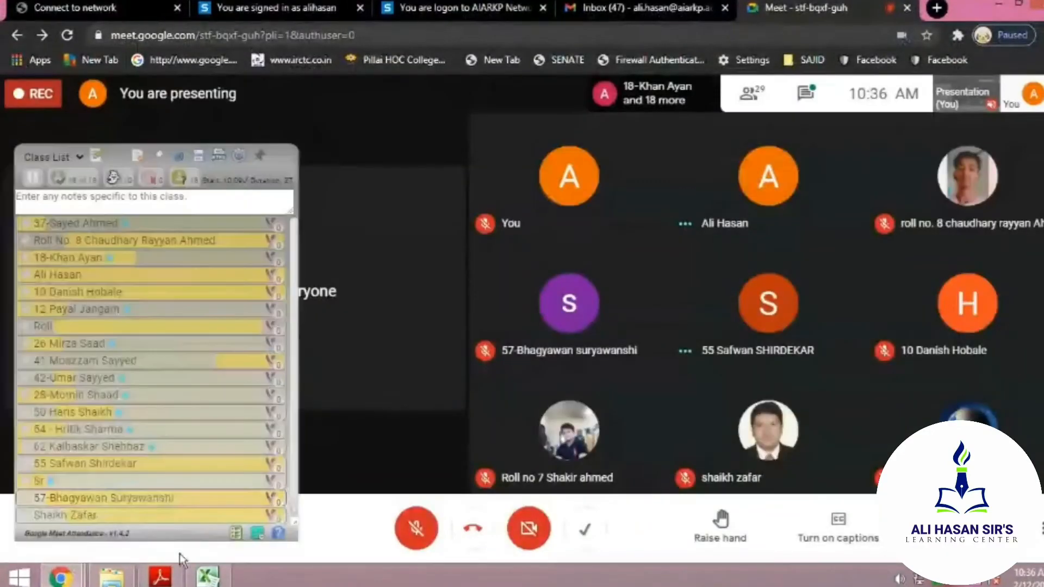
{"action": "mouse_move", "coordinate": [208, 576]}
{"action": "left_click", "coordinate": [210, 489]}
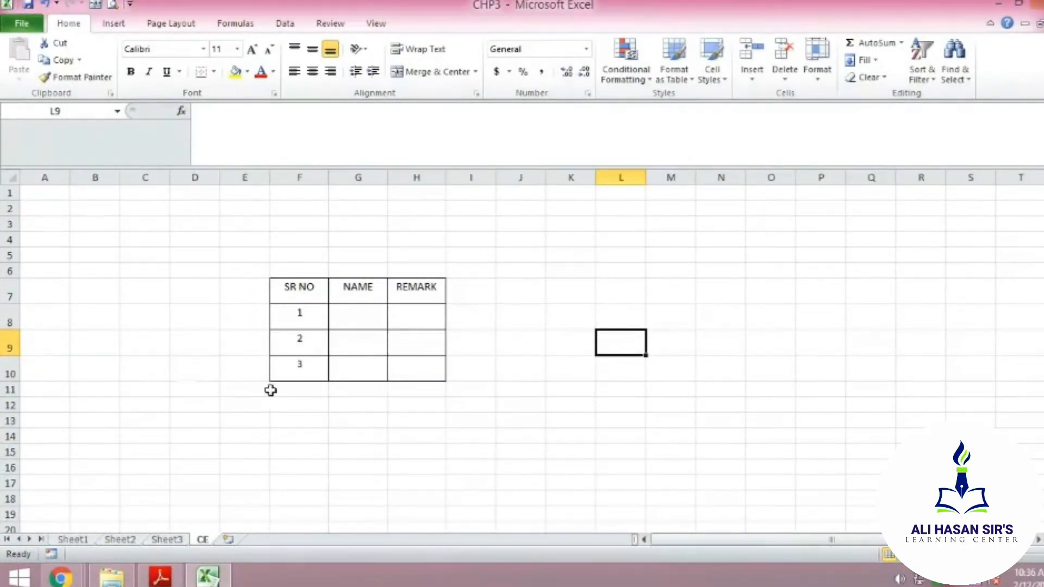
Enter a first name in capitals as sample text in cell E11, just below the table.
{"action": "left_click", "coordinate": [238, 393]}
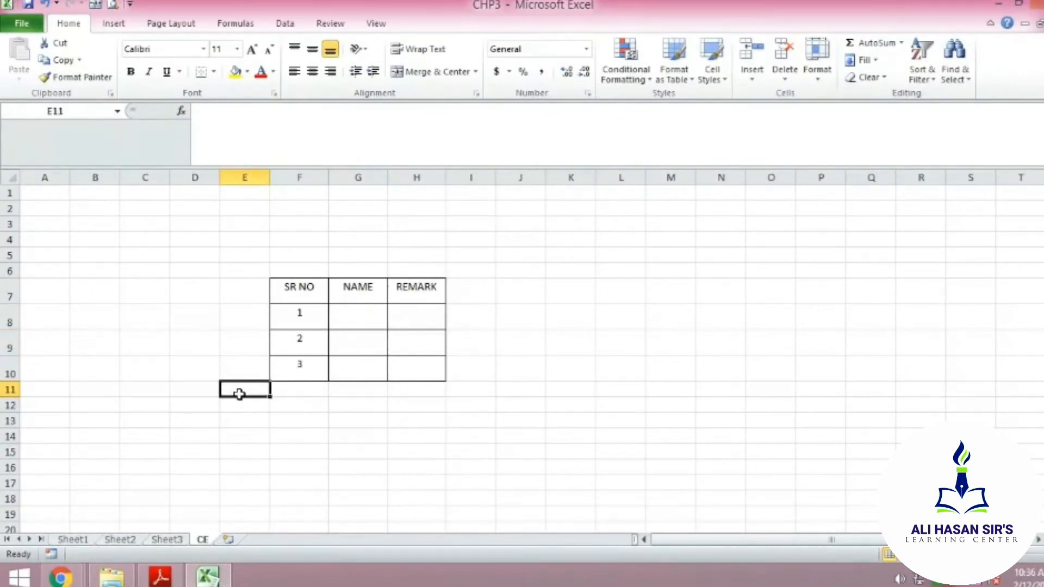
{"action": "type", "text": "ALI"}
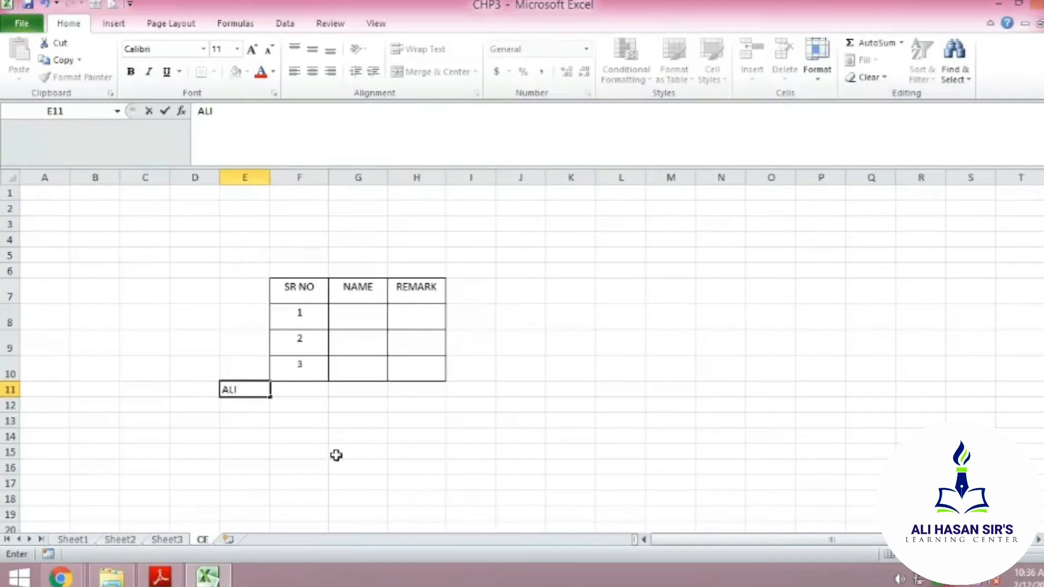
{"action": "left_click_drag", "start_coordinate": [333, 448], "coordinate": [333, 437]}
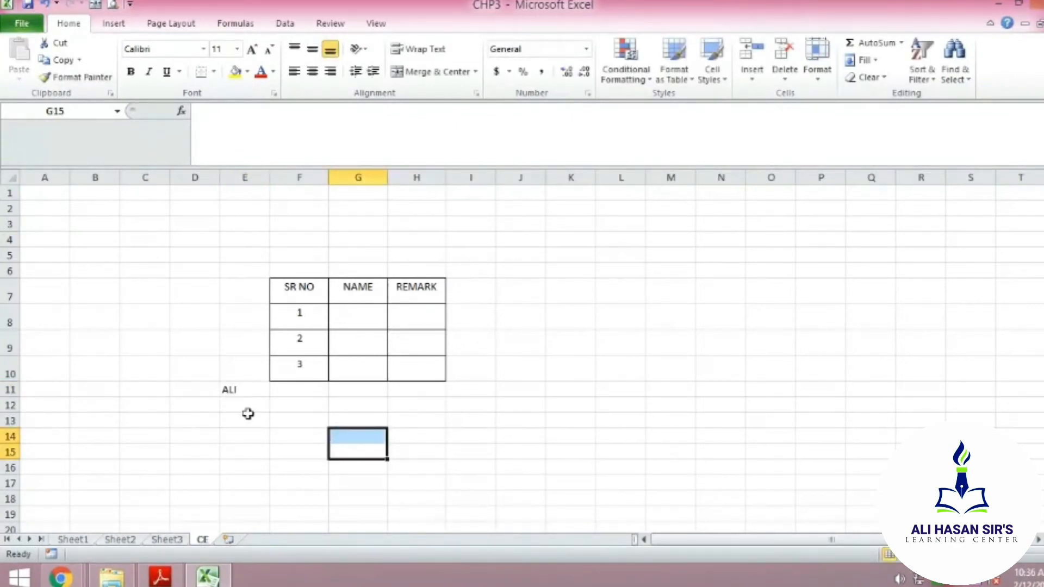
{"action": "left_click", "coordinate": [251, 391]}
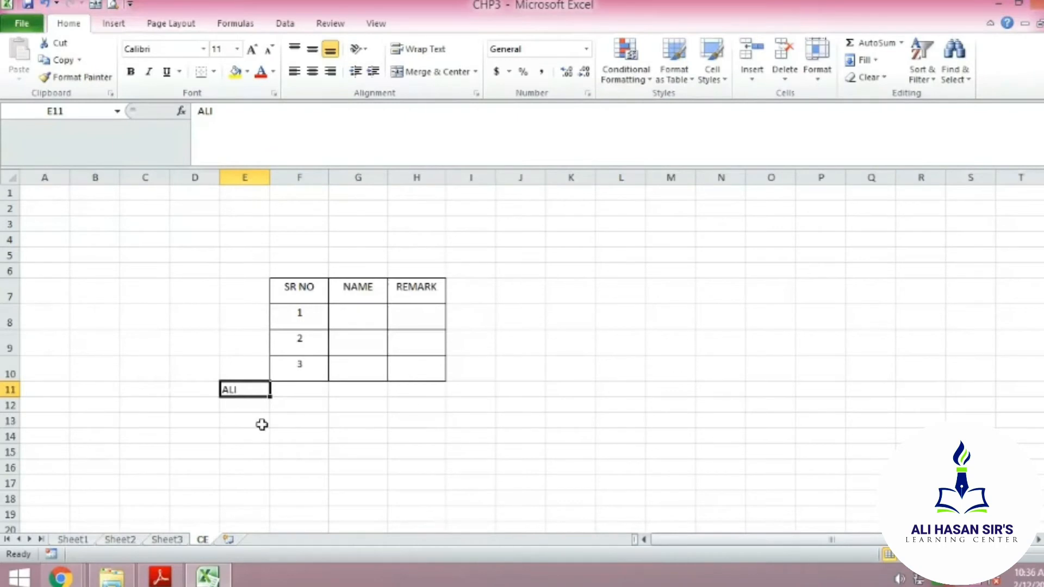
{"action": "left_click", "coordinate": [4, 390]}
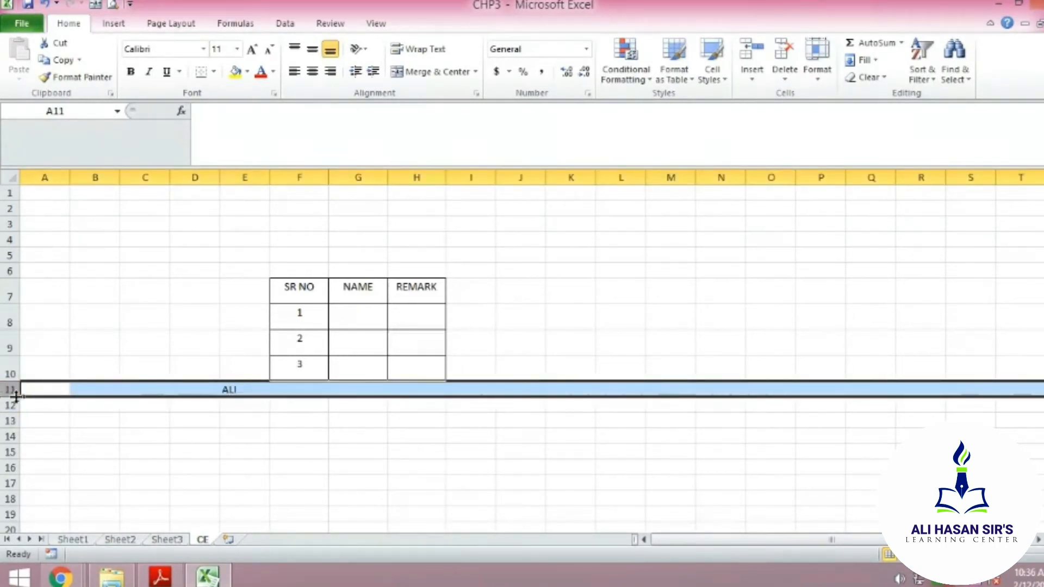
{"action": "left_click", "coordinate": [242, 360]}
{"action": "left_click", "coordinate": [341, 433]}
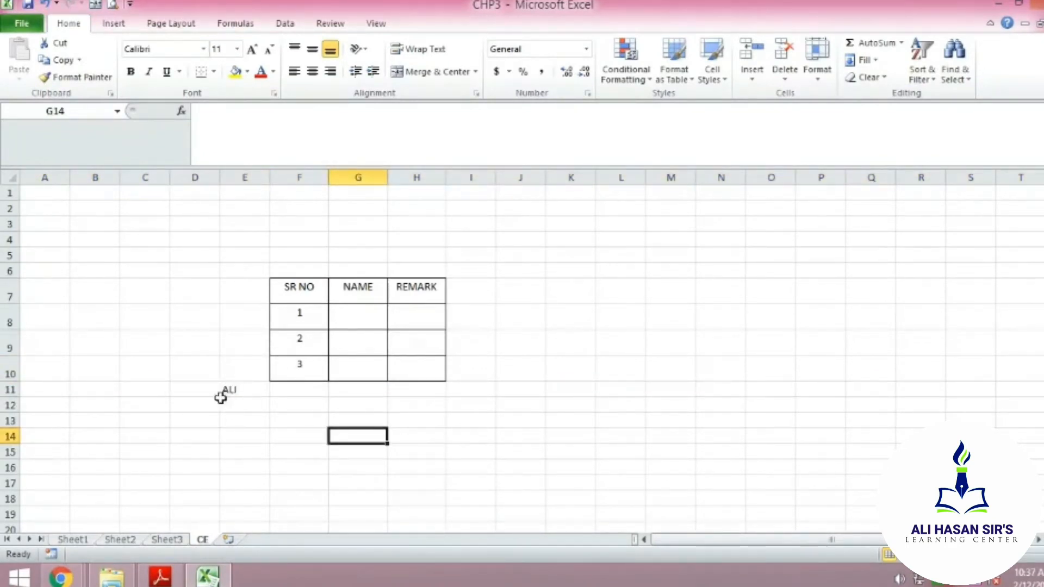
{"action": "left_click", "coordinate": [302, 416]}
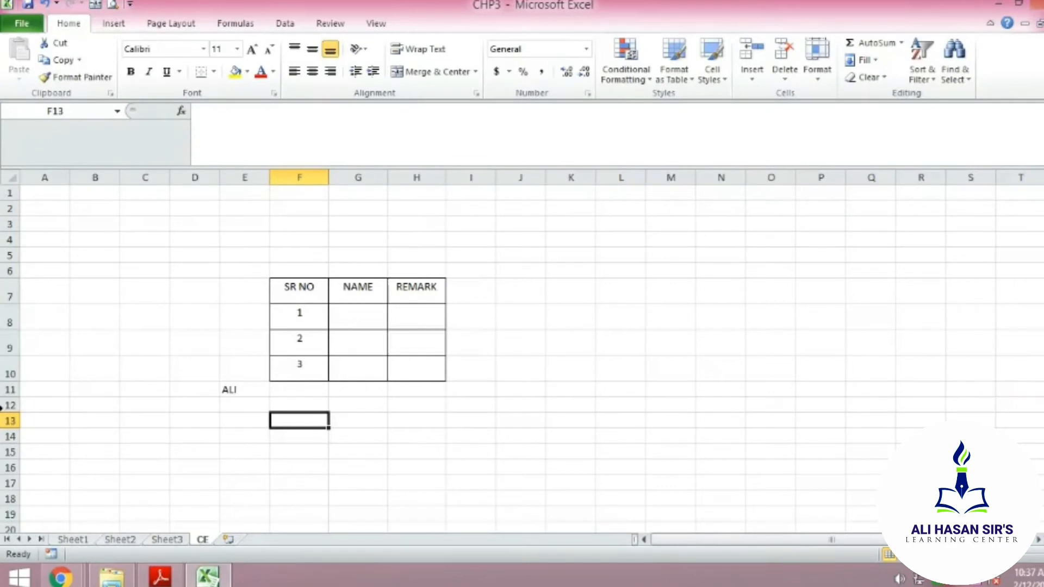
Try inserting a blank row above row 10 of the table, and undo the insertion.
{"action": "left_click", "coordinate": [10, 372]}
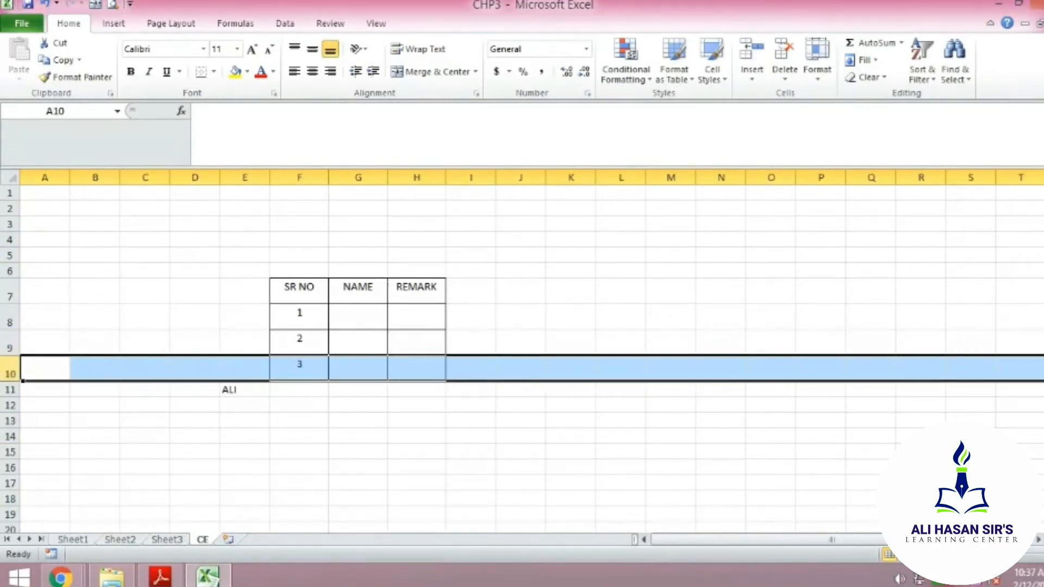
{"action": "right_click", "coordinate": [13, 370]}
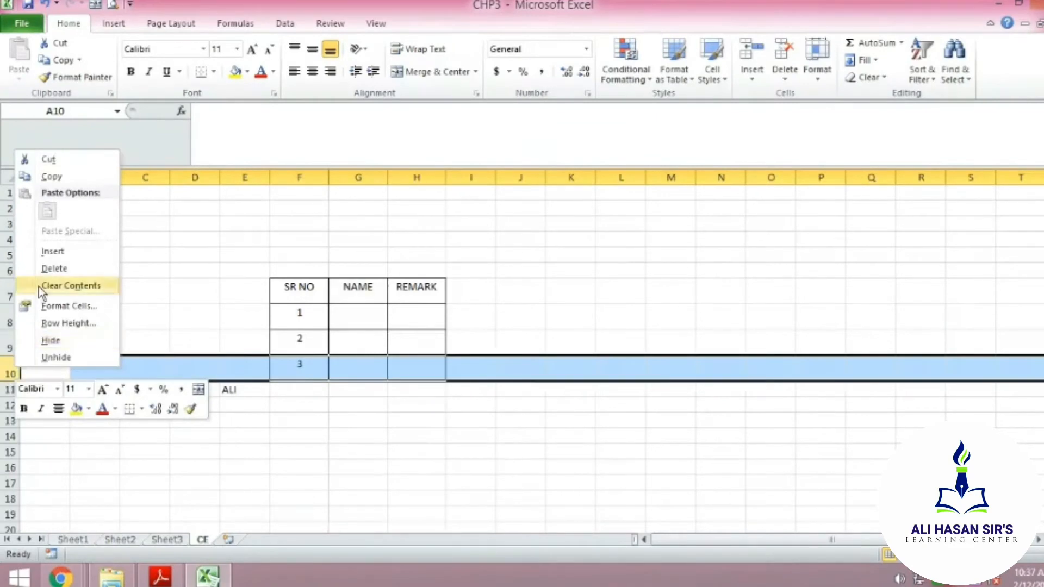
{"action": "left_click", "coordinate": [53, 253]}
{"action": "left_click", "coordinate": [314, 472]}
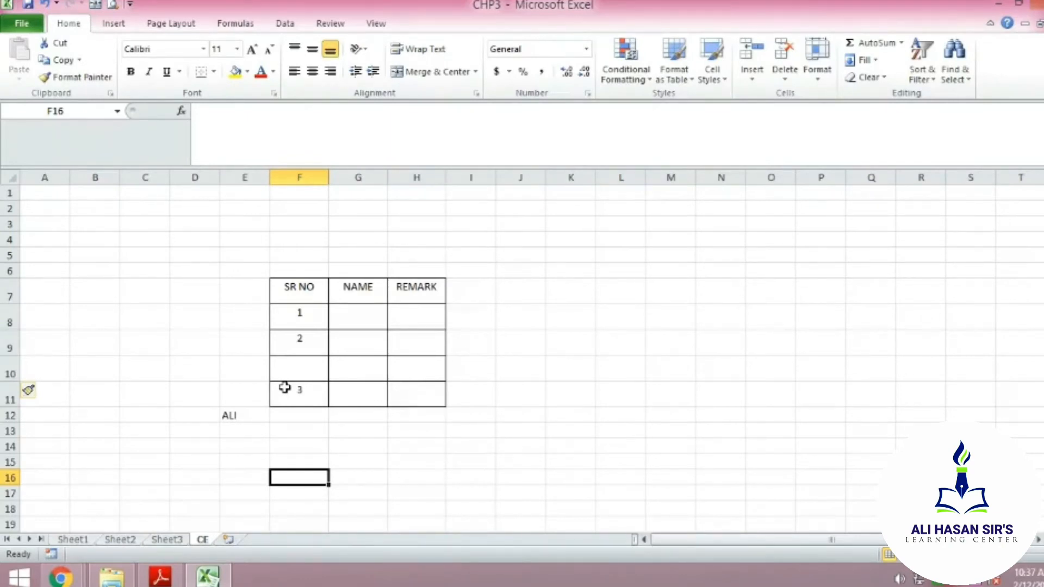
{"action": "key", "text": "ctrl+z"}
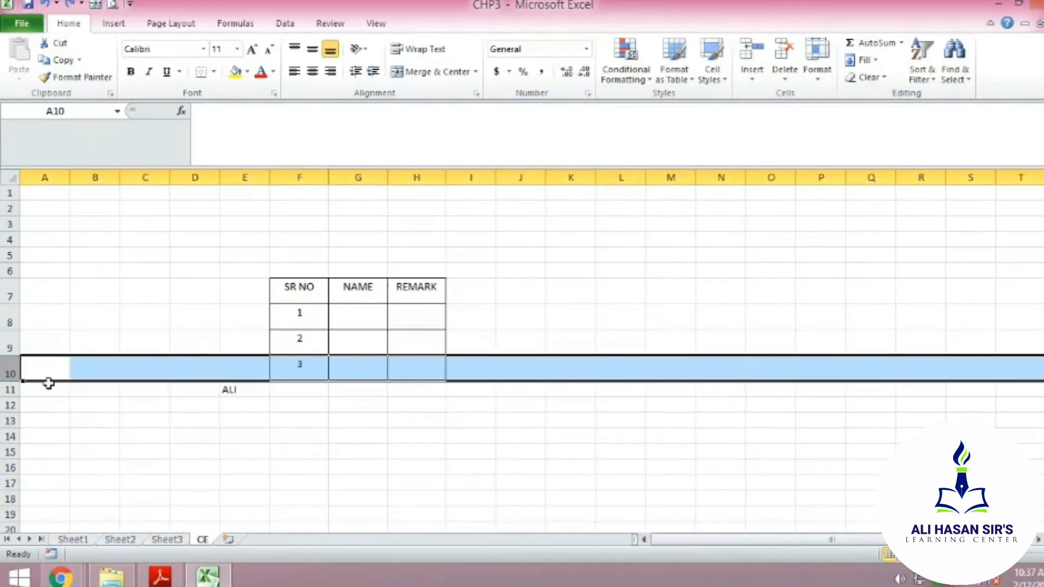
Insert a blank row above row 11, between the table and the sample name.
{"action": "left_click", "coordinate": [10, 390]}
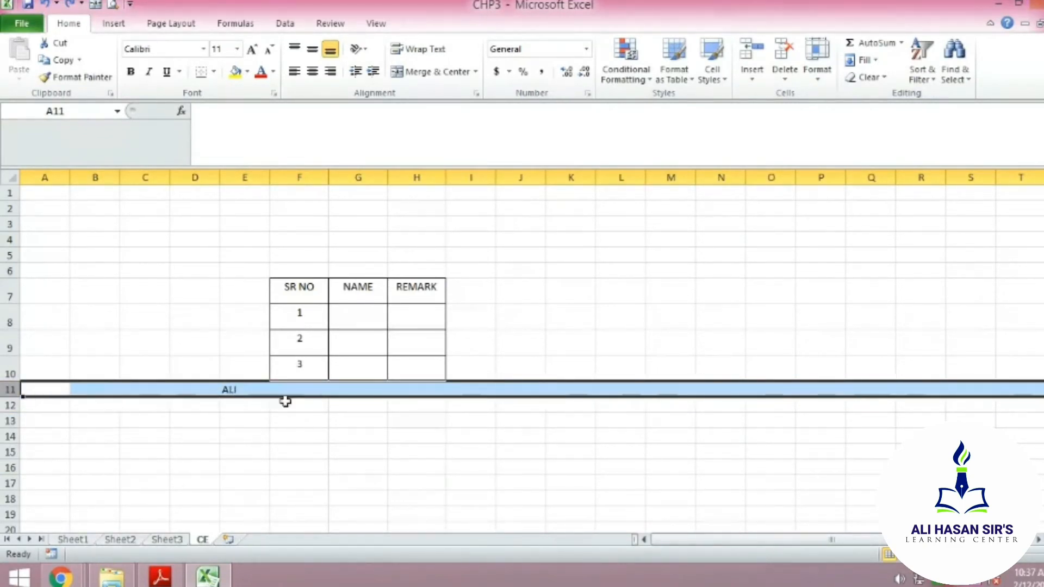
{"action": "right_click", "coordinate": [10, 389]}
{"action": "left_click", "coordinate": [52, 277]}
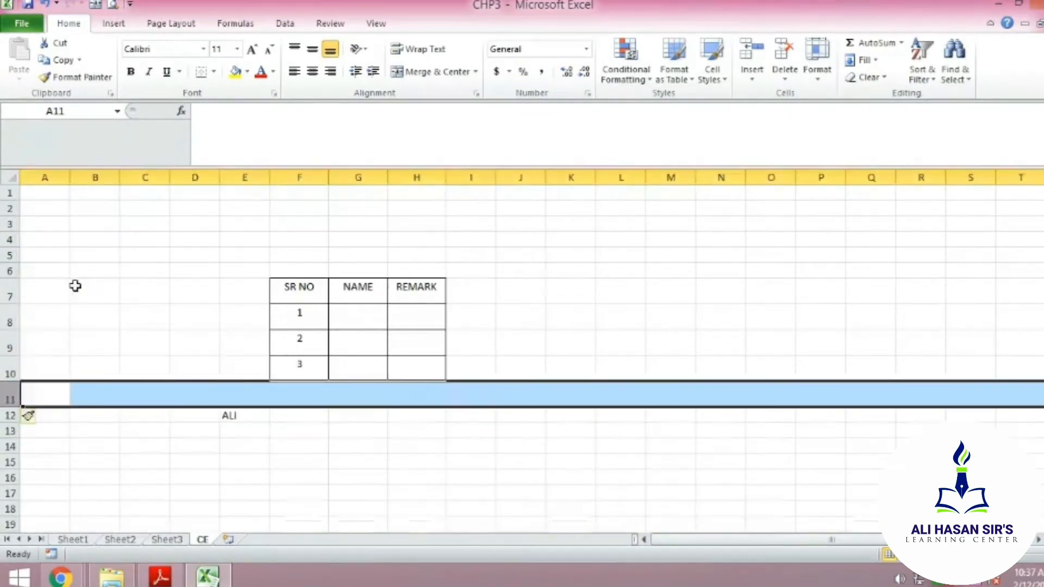
{"action": "left_click", "coordinate": [299, 431]}
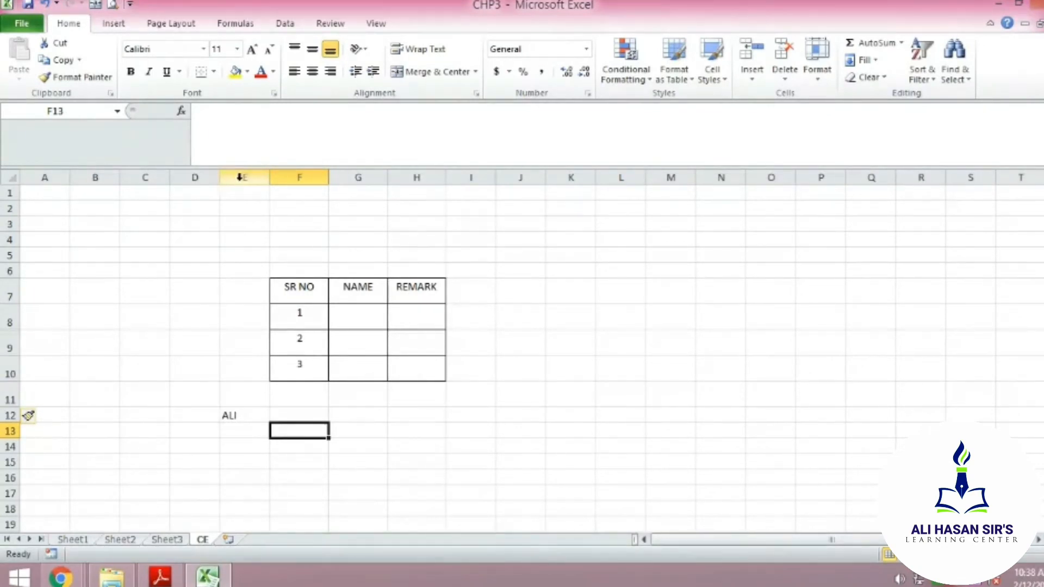
Insert a blank column before column E, which holds the sample name.
{"action": "left_click", "coordinate": [239, 177]}
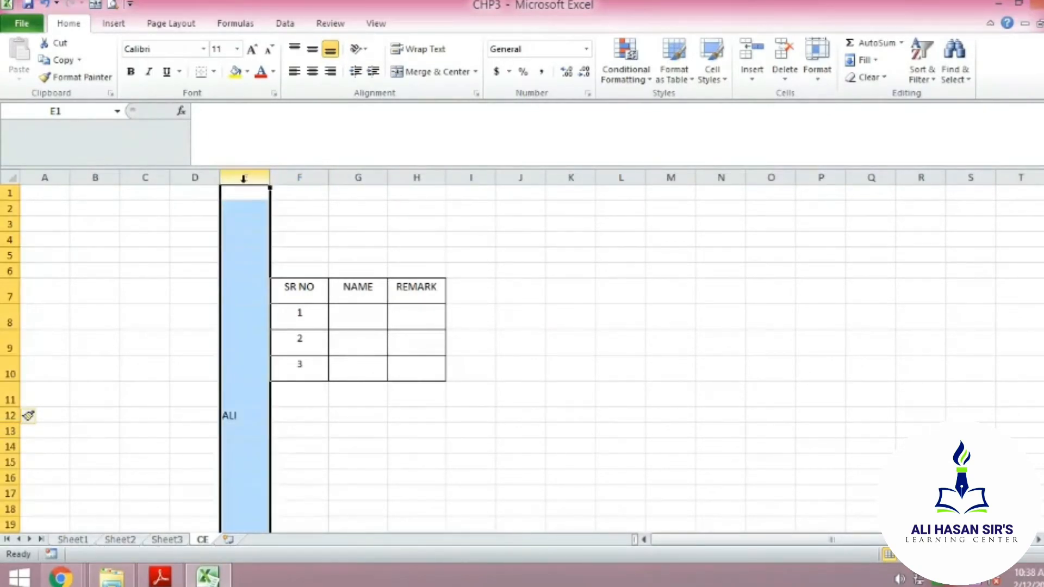
{"action": "right_click", "coordinate": [245, 178]}
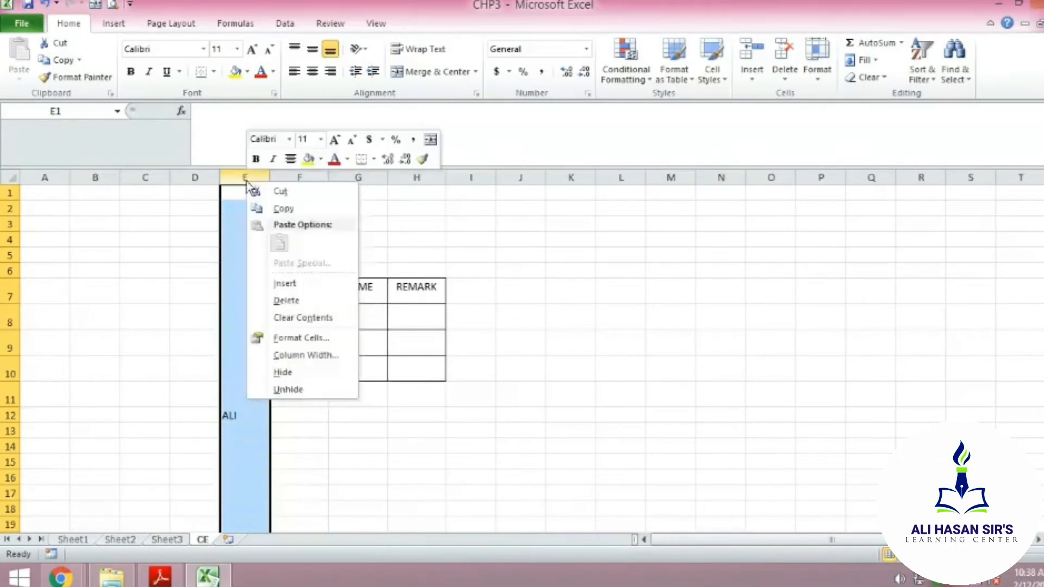
{"action": "left_click", "coordinate": [288, 283]}
{"action": "left_click", "coordinate": [352, 431]}
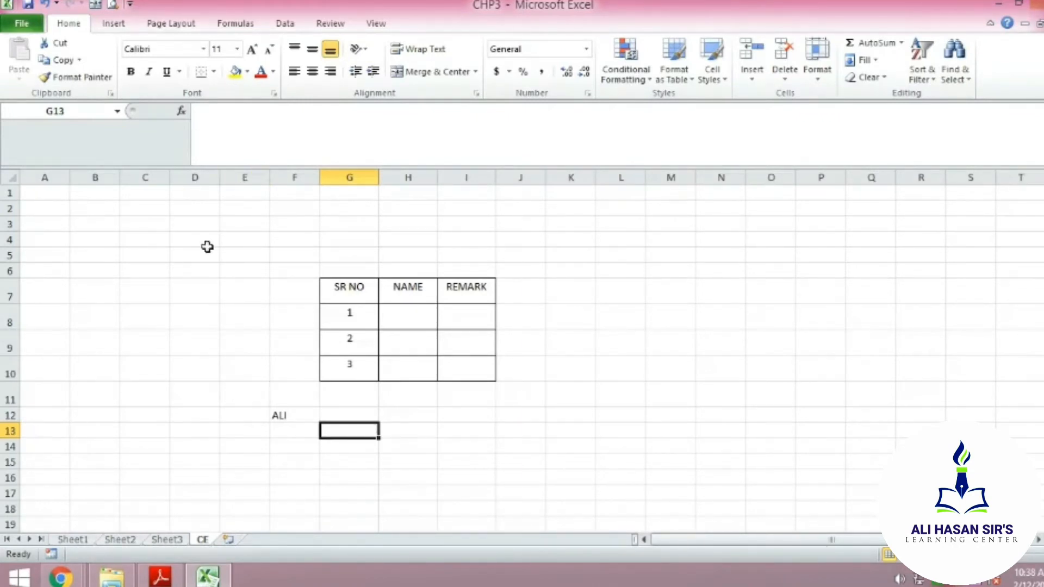
Delete the blank column E in front of the column holding the sample name.
{"action": "left_click", "coordinate": [243, 174]}
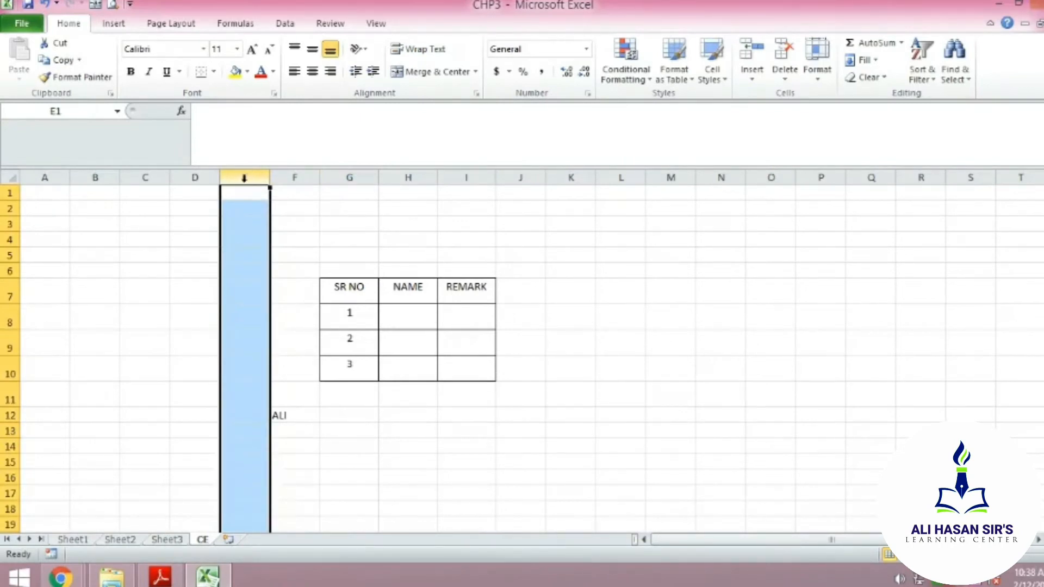
{"action": "right_click", "coordinate": [244, 179]}
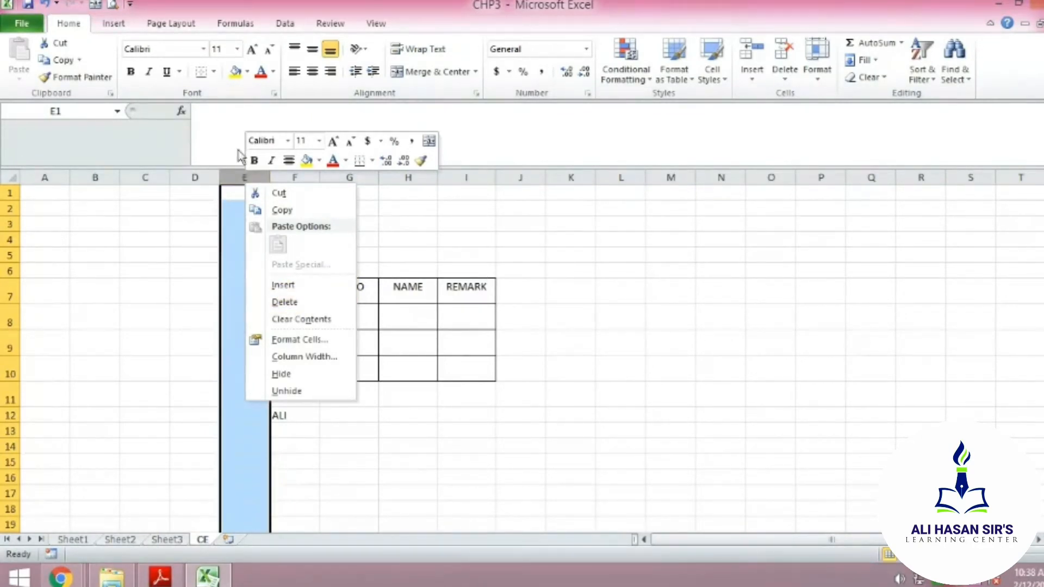
{"action": "left_click", "coordinate": [285, 303]}
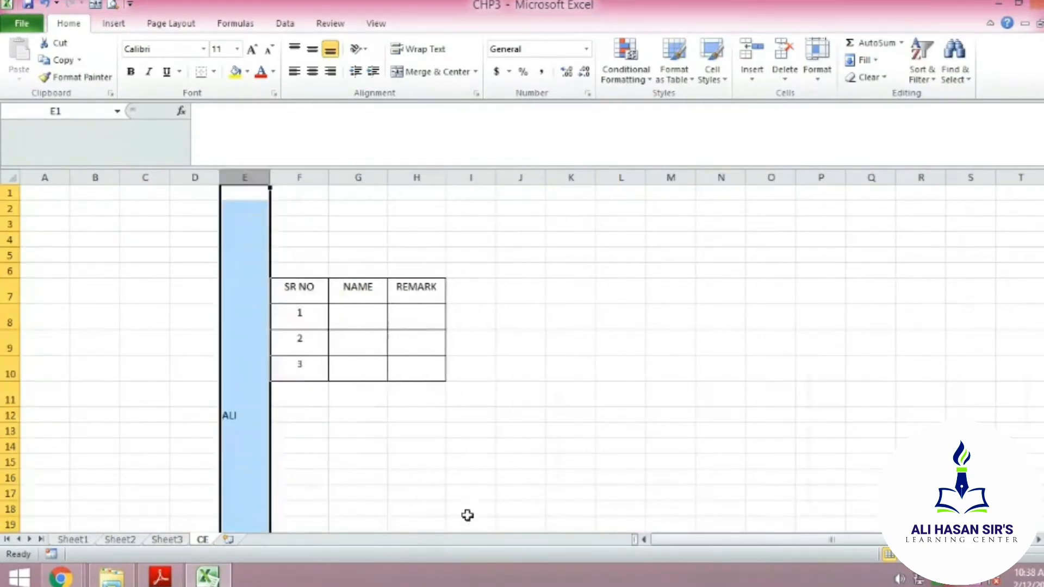
{"action": "left_click", "coordinate": [10, 399]}
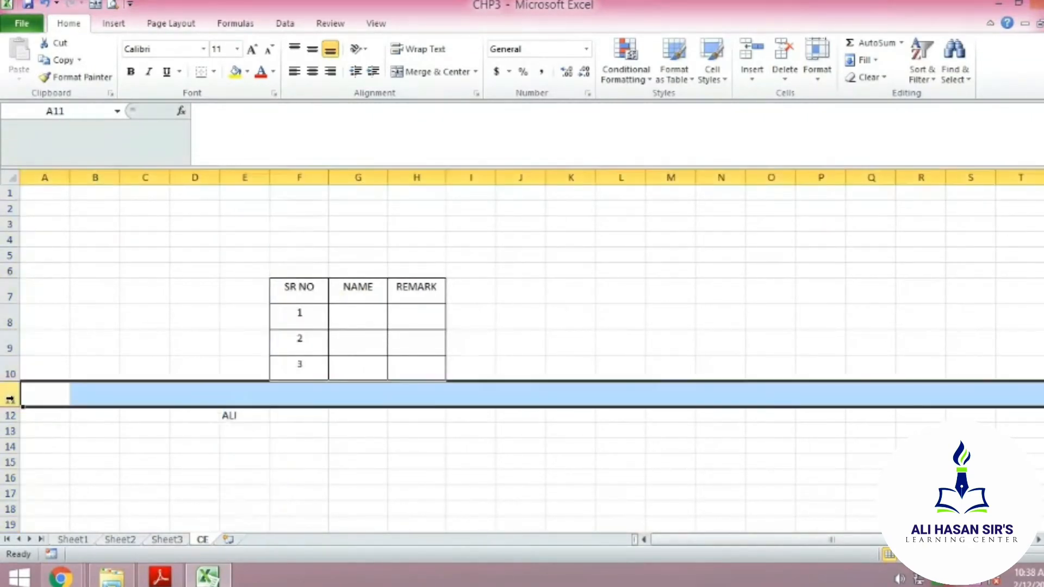
{"action": "right_click", "coordinate": [9, 399]}
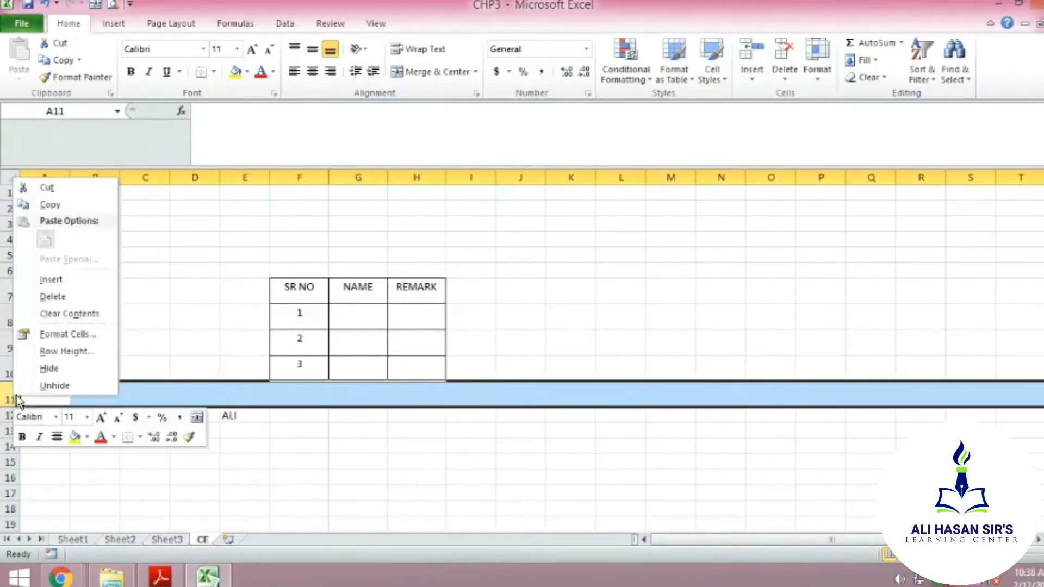
{"action": "left_click", "coordinate": [50, 279]}
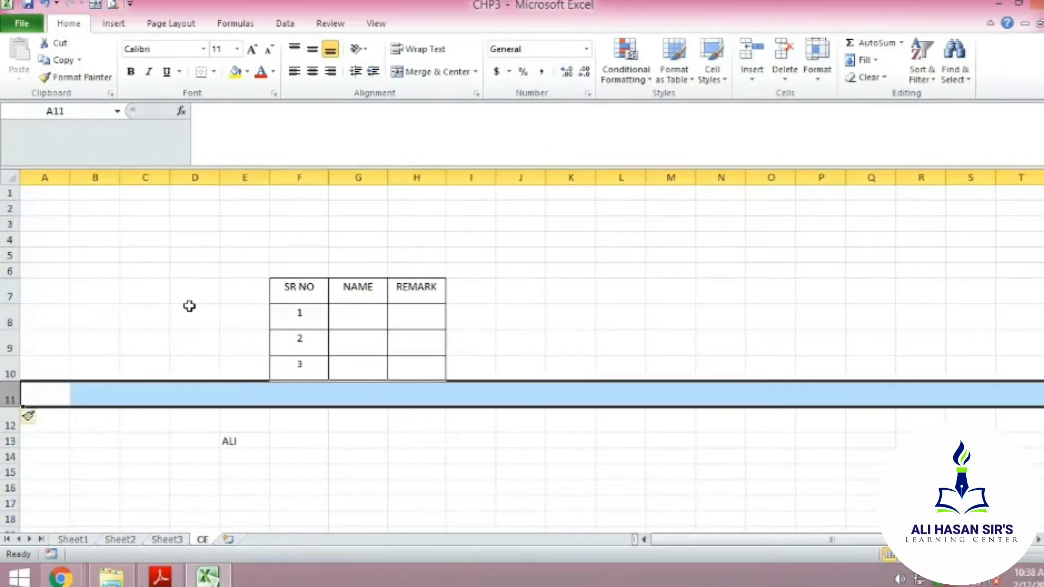
{"action": "right_click", "coordinate": [12, 403]}
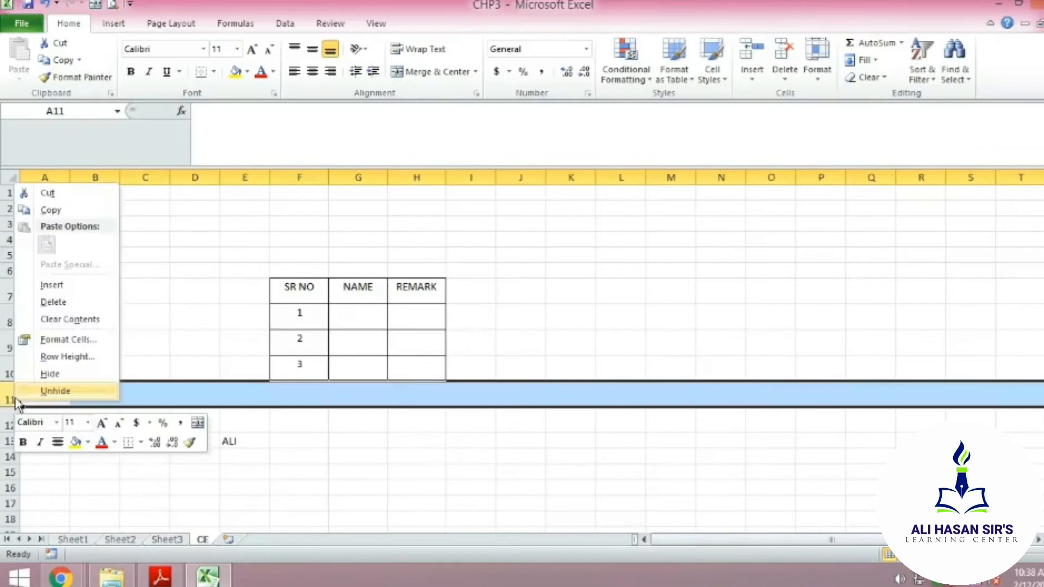
{"action": "left_click", "coordinate": [46, 303]}
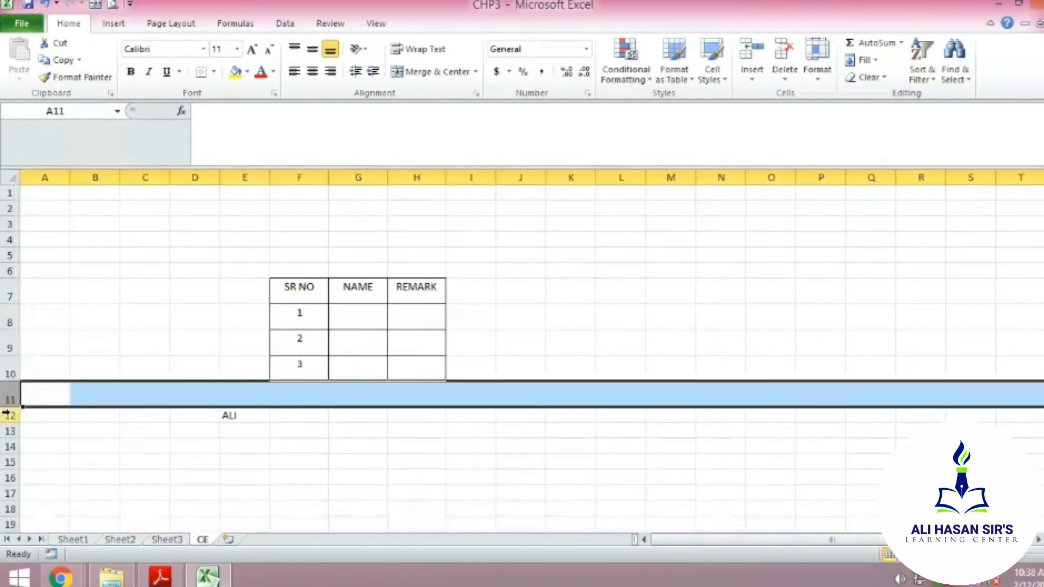
Delete the blank row 11 between the table and the sample name.
{"action": "right_click", "coordinate": [11, 403]}
{"action": "left_click", "coordinate": [47, 299]}
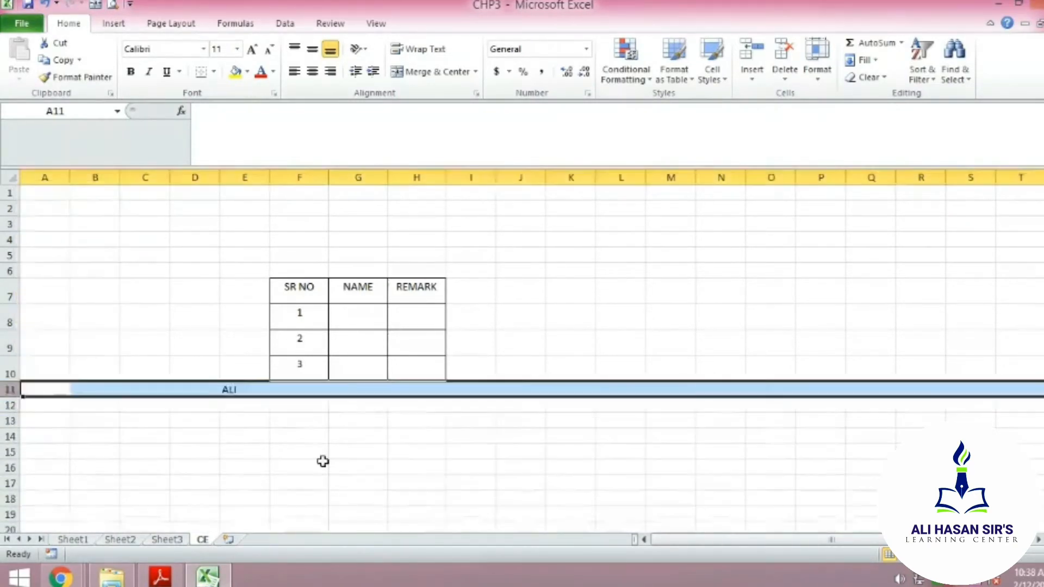
{"action": "left_click", "coordinate": [323, 461]}
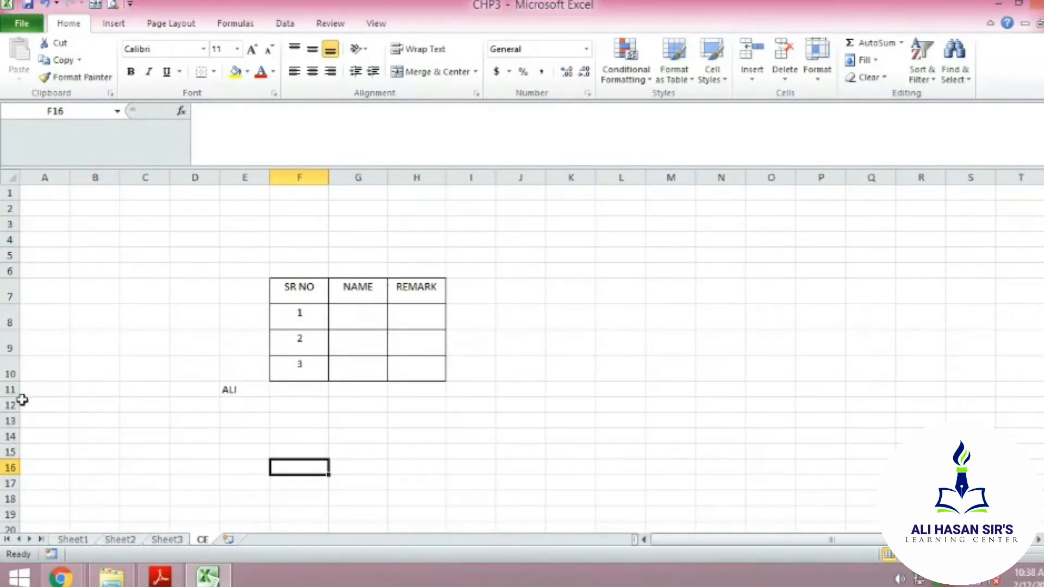
{"action": "left_click", "coordinate": [7, 390]}
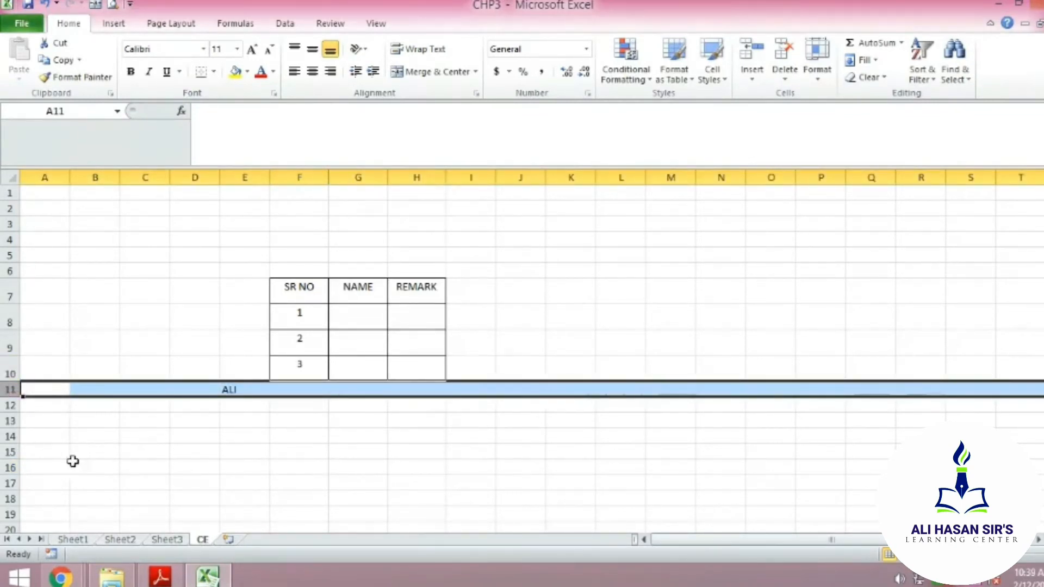
{"action": "left_click", "coordinate": [21, 578]}
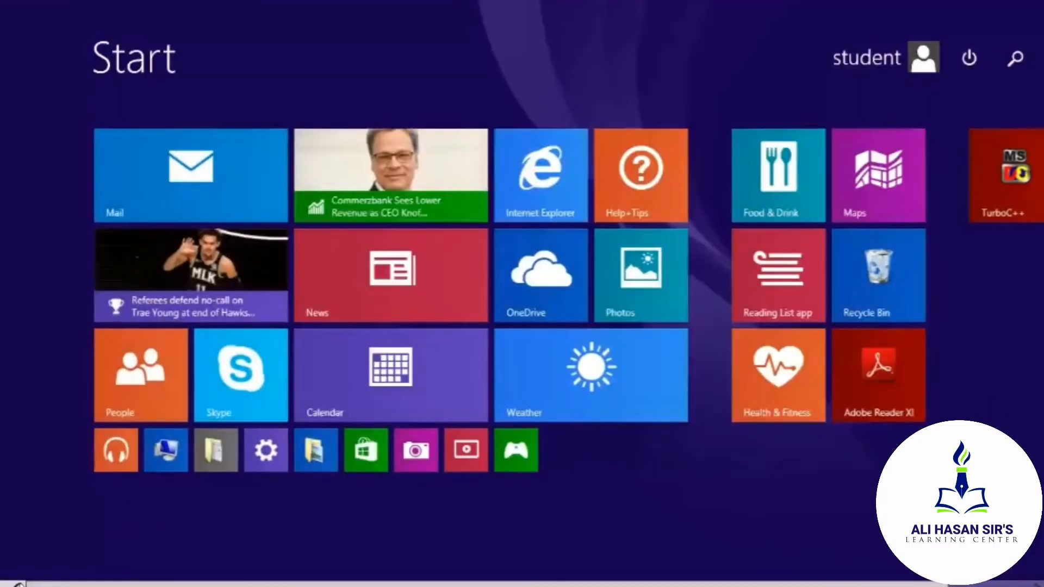
{"action": "left_click", "coordinate": [2, 1]}
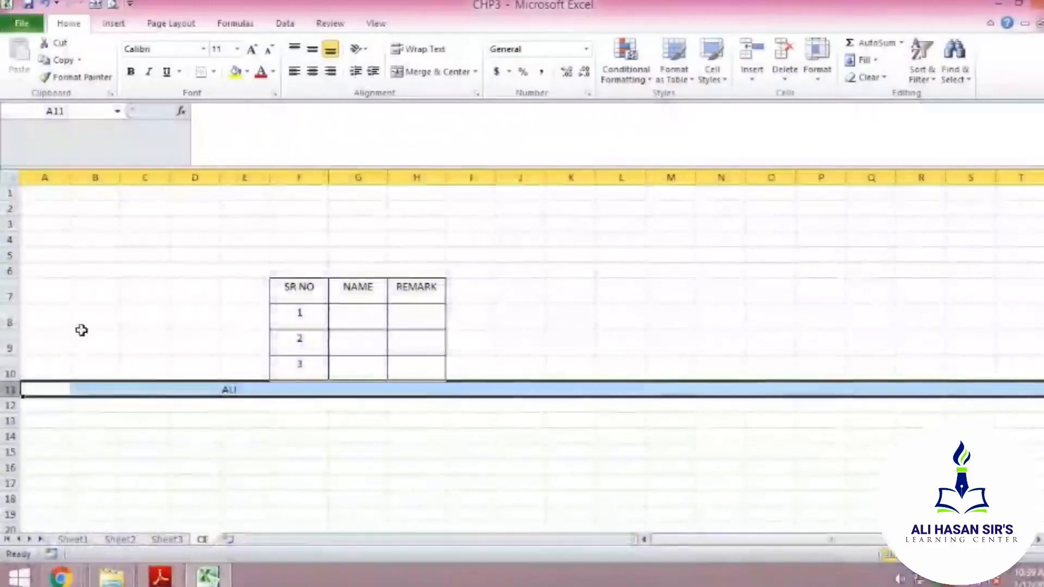
Switch to the Google Meet call in Chrome, admit the waiting participant, and return to the Excel workbook.
{"action": "left_click", "coordinate": [60, 577]}
{"action": "left_click", "coordinate": [96, 508]}
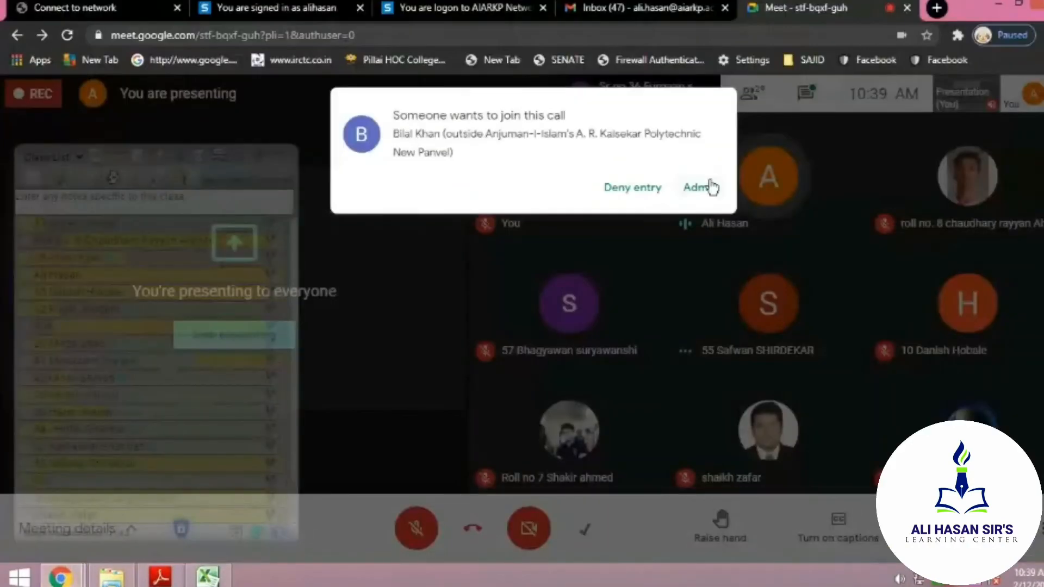
{"action": "left_click", "coordinate": [705, 189]}
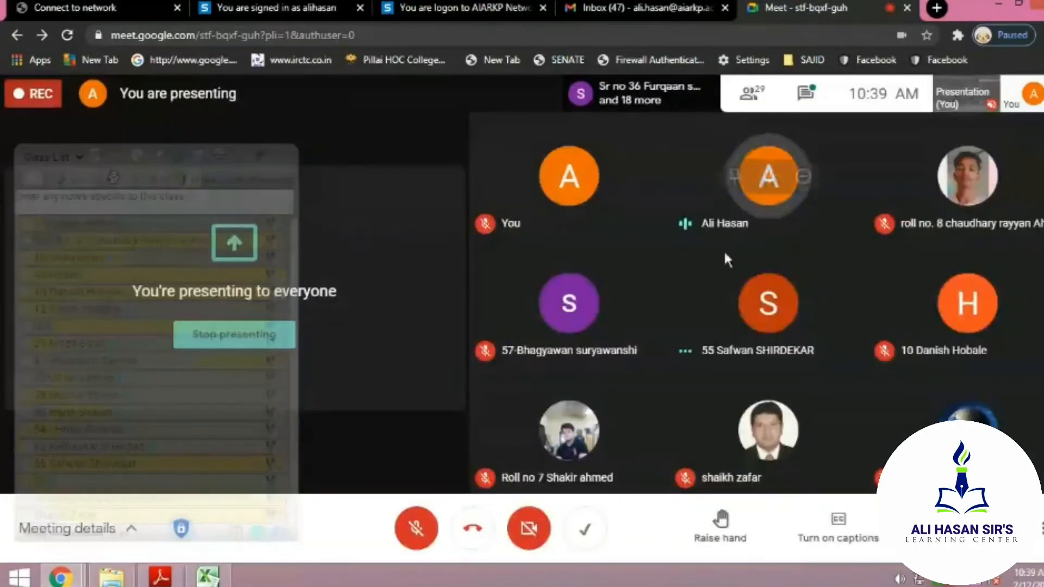
{"action": "left_click", "coordinate": [163, 578]}
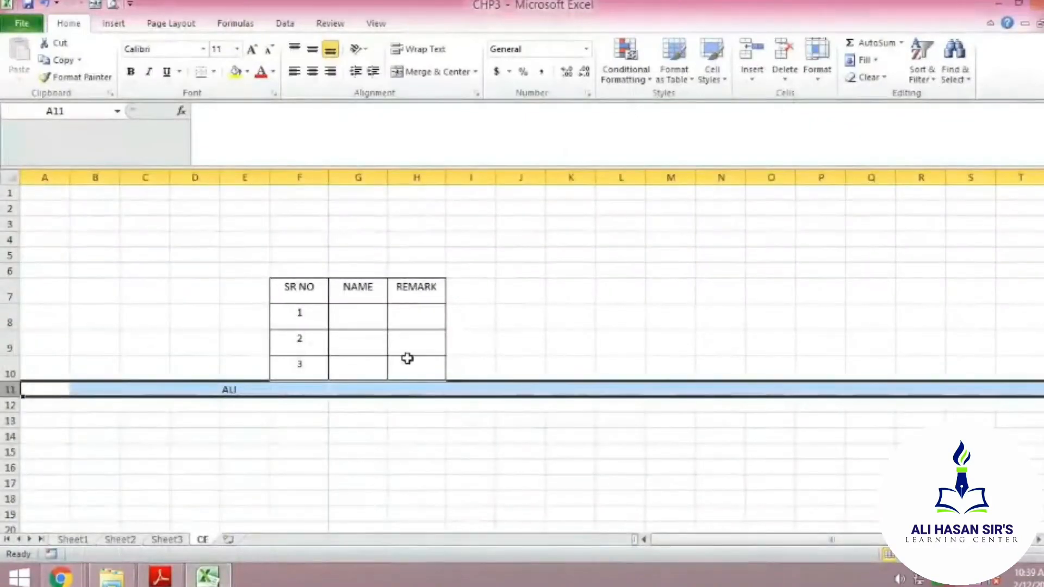
Set up Find and Replace to swap the sample name for a second name in capitals, and try a single replacement from an empty cell.
{"action": "left_click", "coordinate": [450, 432]}
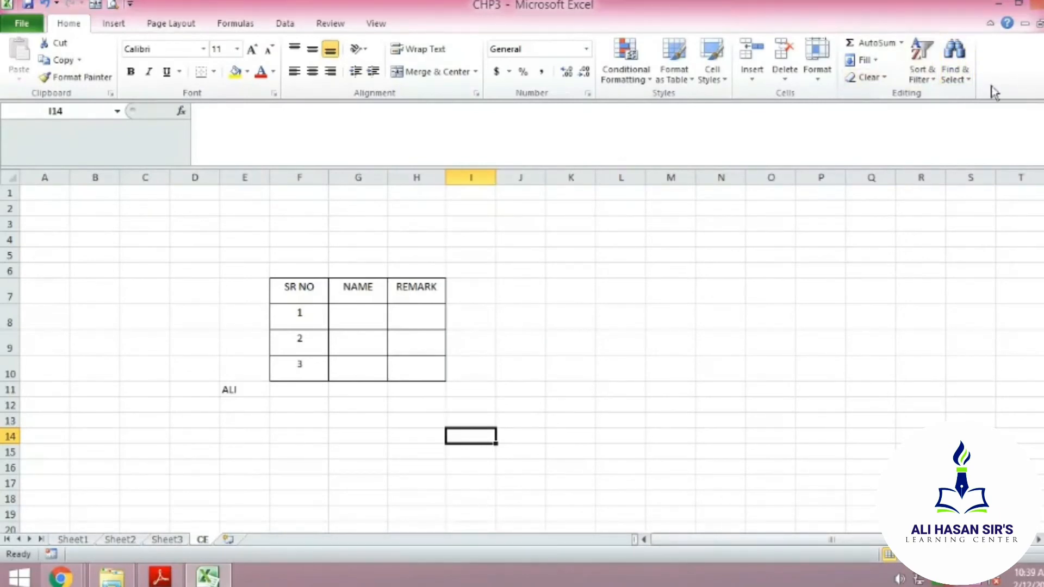
{"action": "left_click", "coordinate": [958, 78]}
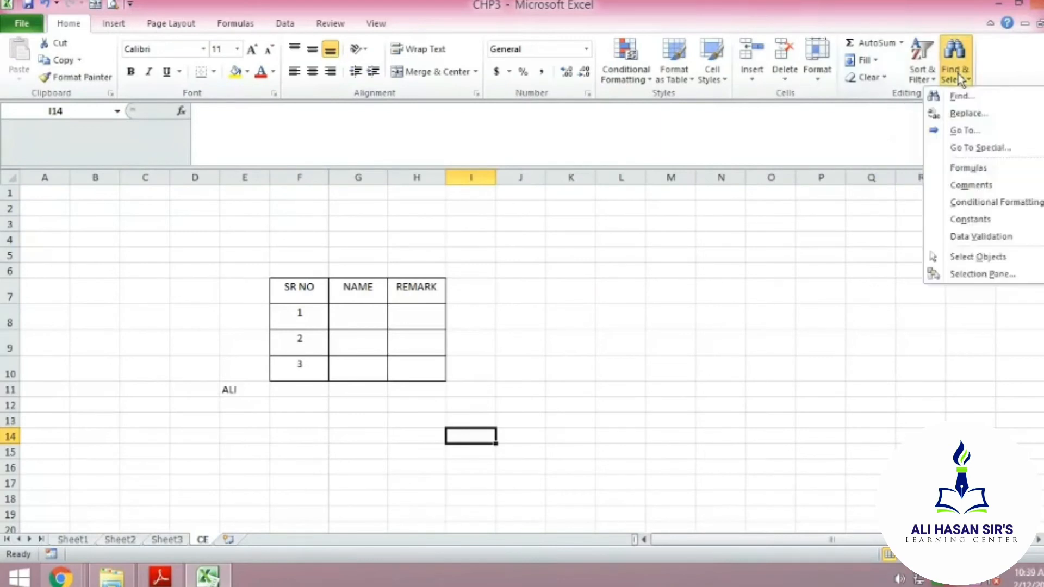
{"action": "left_click", "coordinate": [967, 116]}
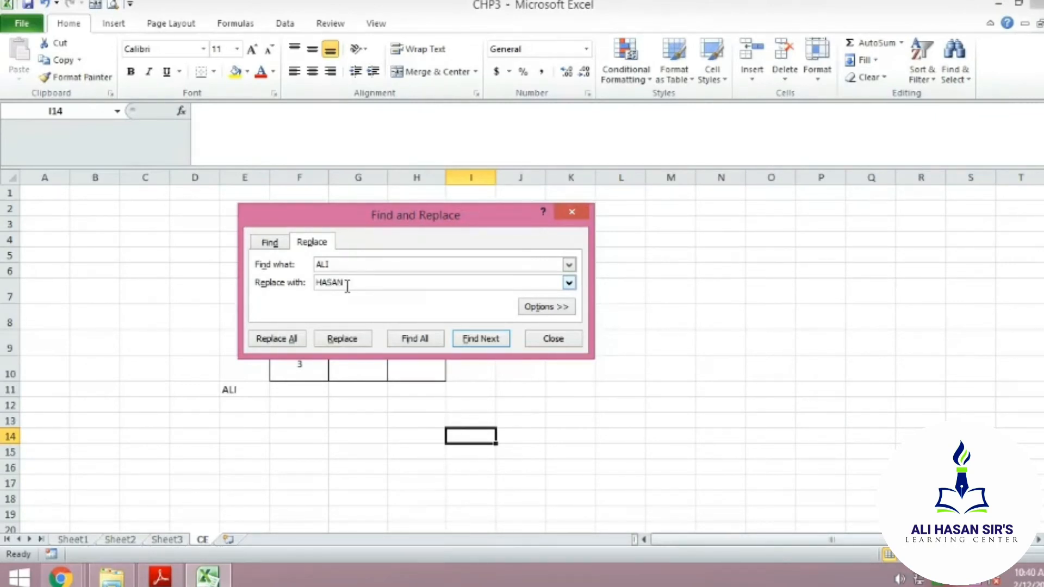
{"action": "left_click", "coordinate": [343, 340]}
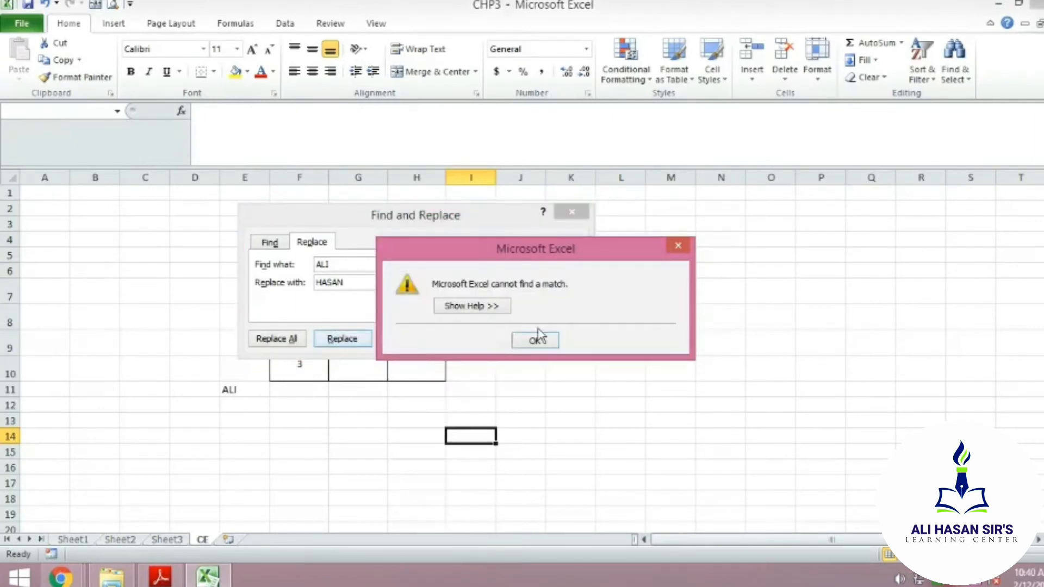
{"action": "left_click", "coordinate": [535, 341]}
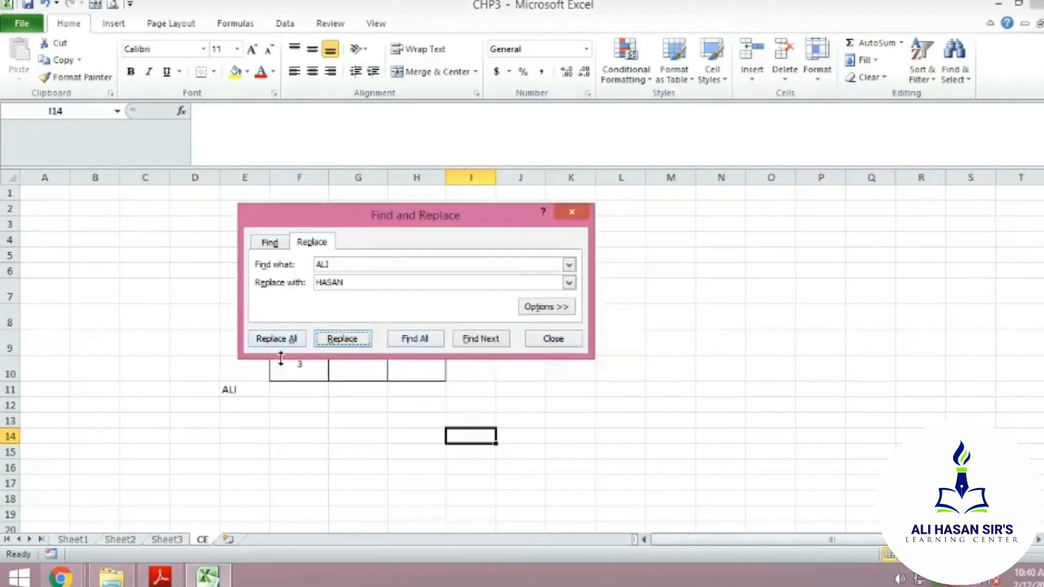
{"action": "left_click", "coordinate": [348, 408]}
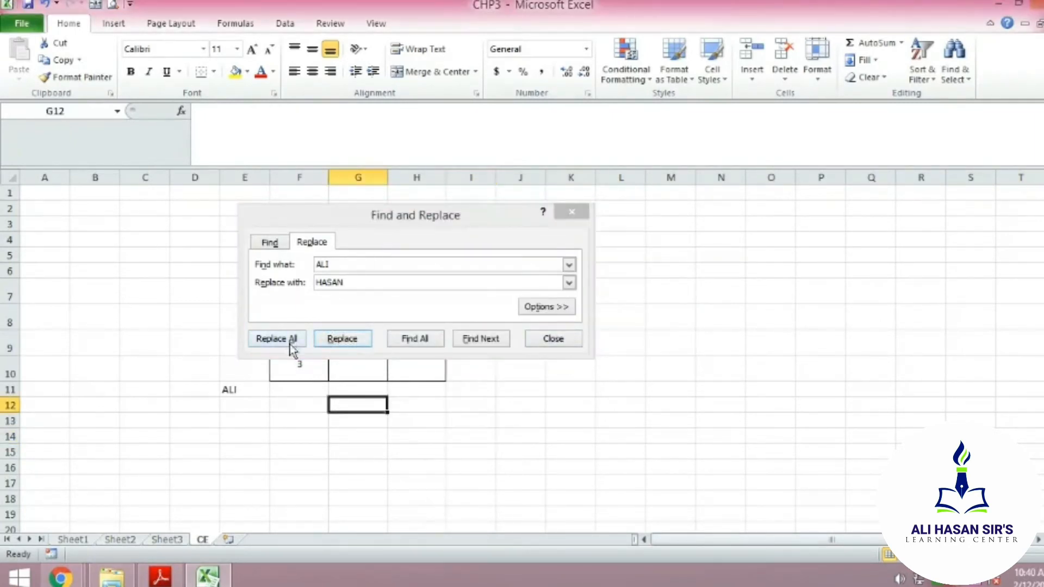
{"action": "left_click", "coordinate": [301, 449]}
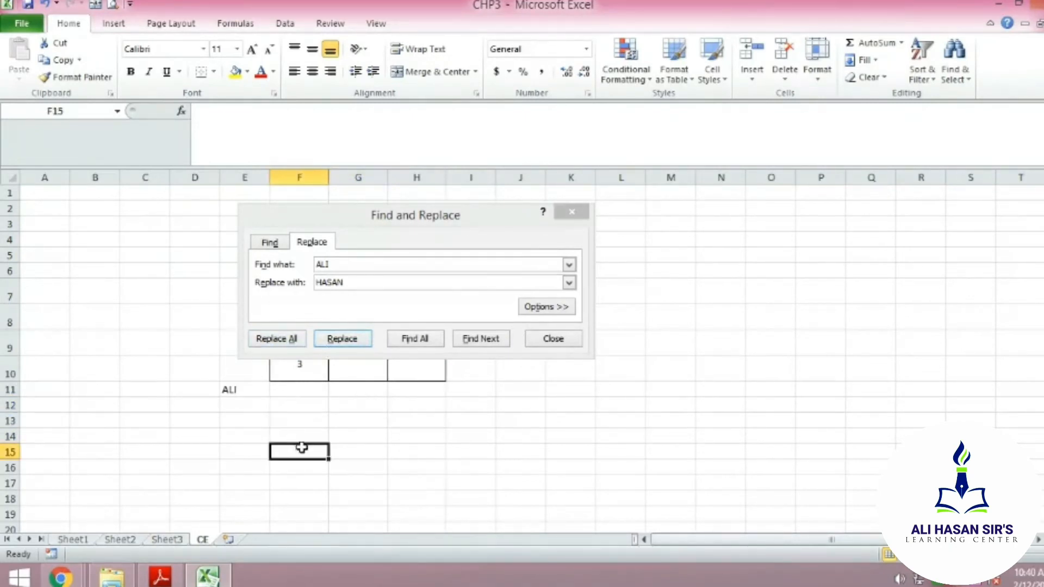
{"action": "left_click", "coordinate": [547, 345]}
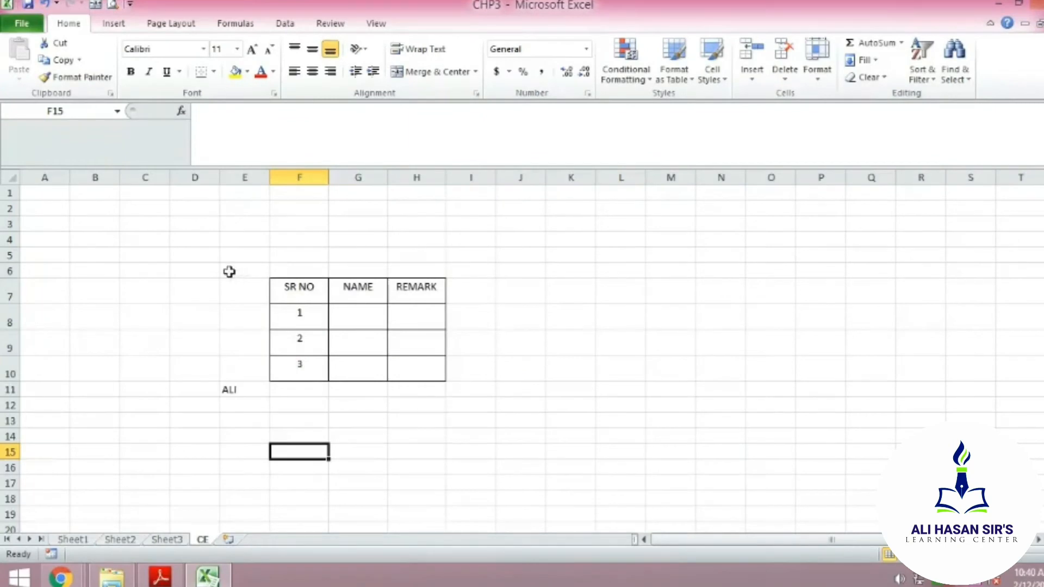
Try the same single name replacement with the range E6:H11 selected.
{"action": "left_click_drag", "start_coordinate": [228, 270], "coordinate": [405, 388]}
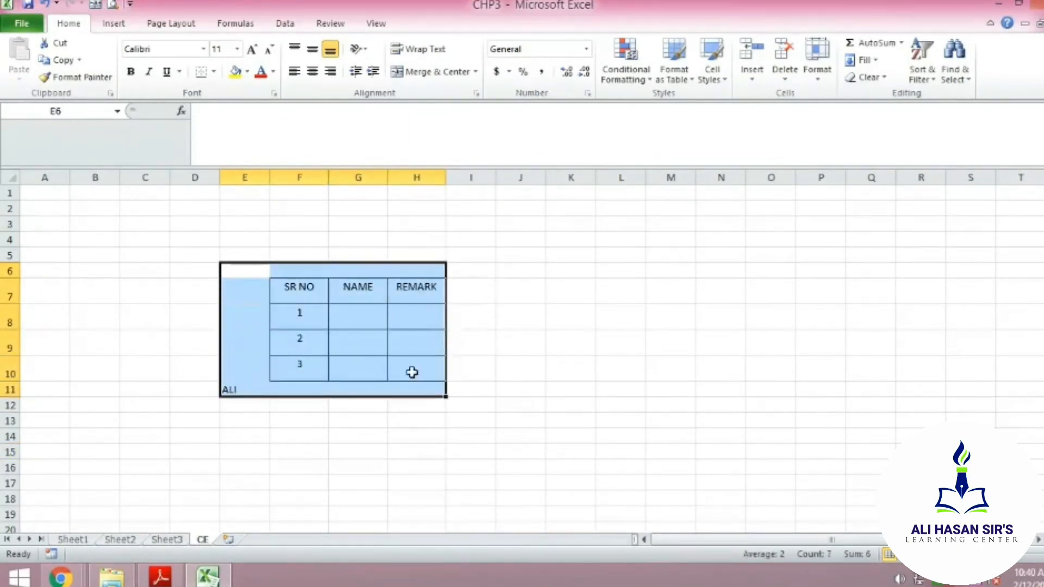
{"action": "left_click", "coordinate": [964, 76]}
{"action": "left_click", "coordinate": [960, 114]}
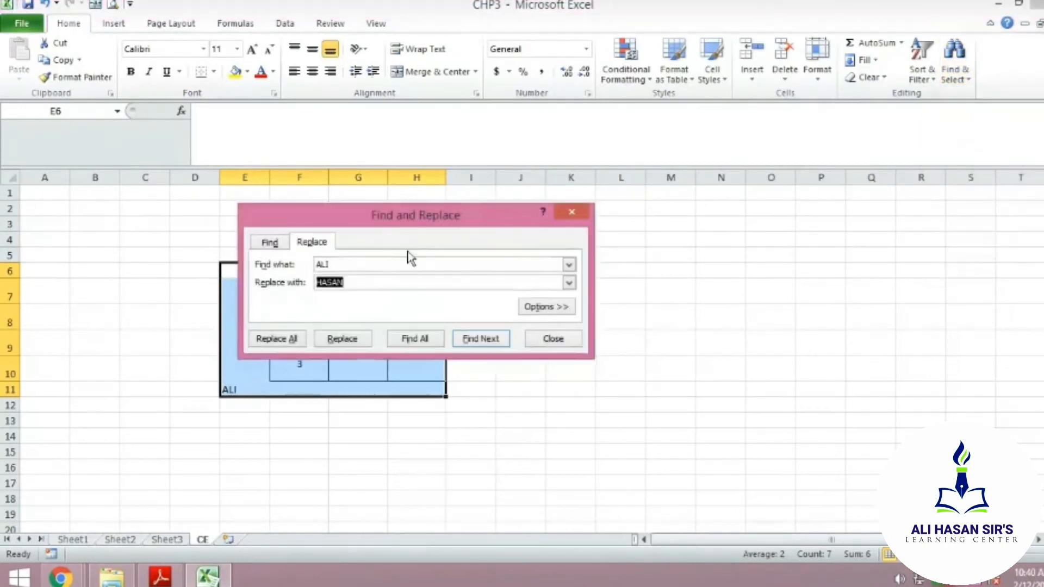
{"action": "left_click", "coordinate": [348, 338]}
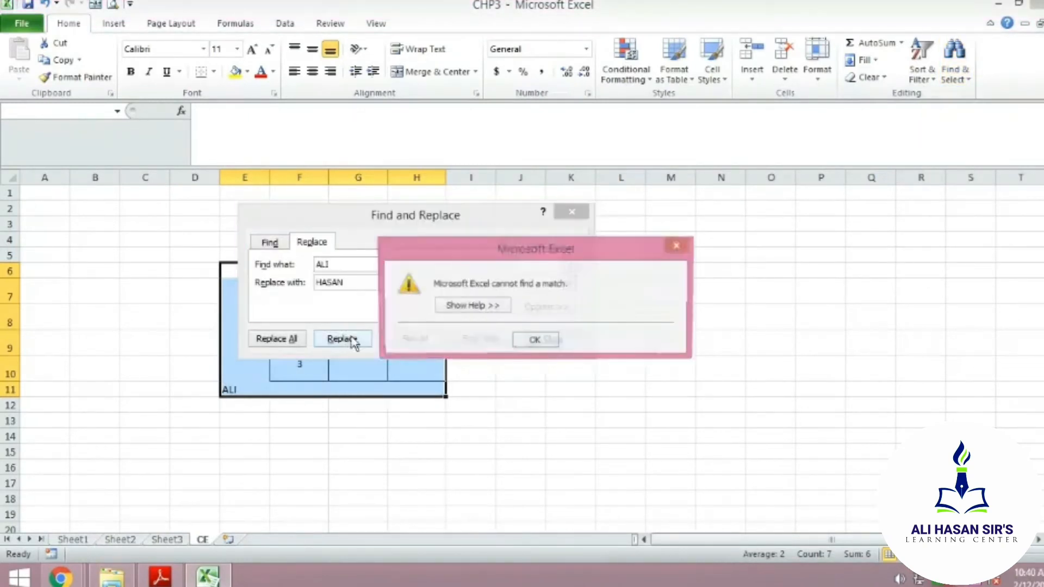
{"action": "left_click", "coordinate": [535, 341]}
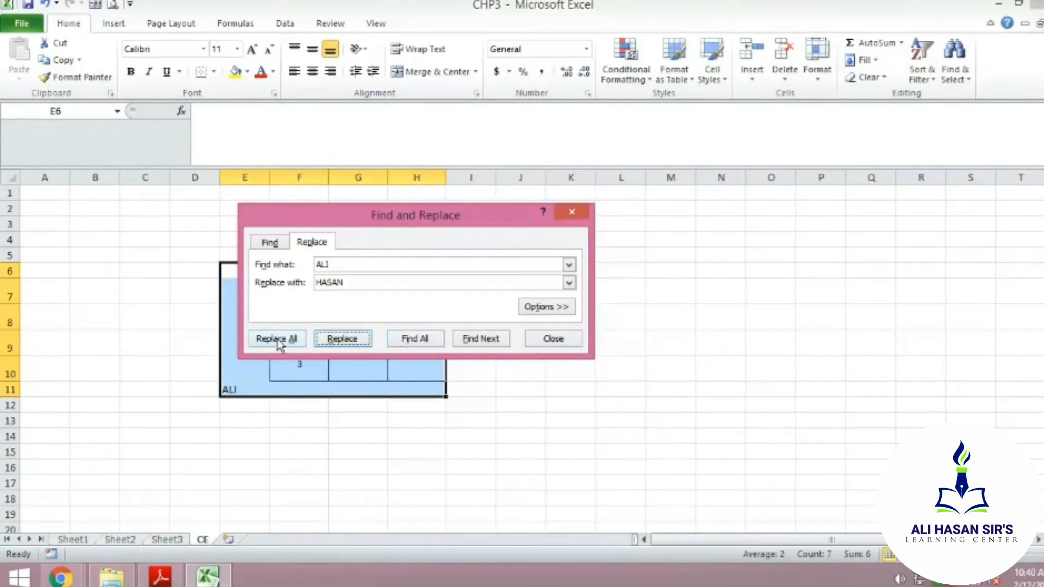
Find all cells containing the sample name and go to the match on sheet CE.
{"action": "left_click", "coordinate": [270, 242]}
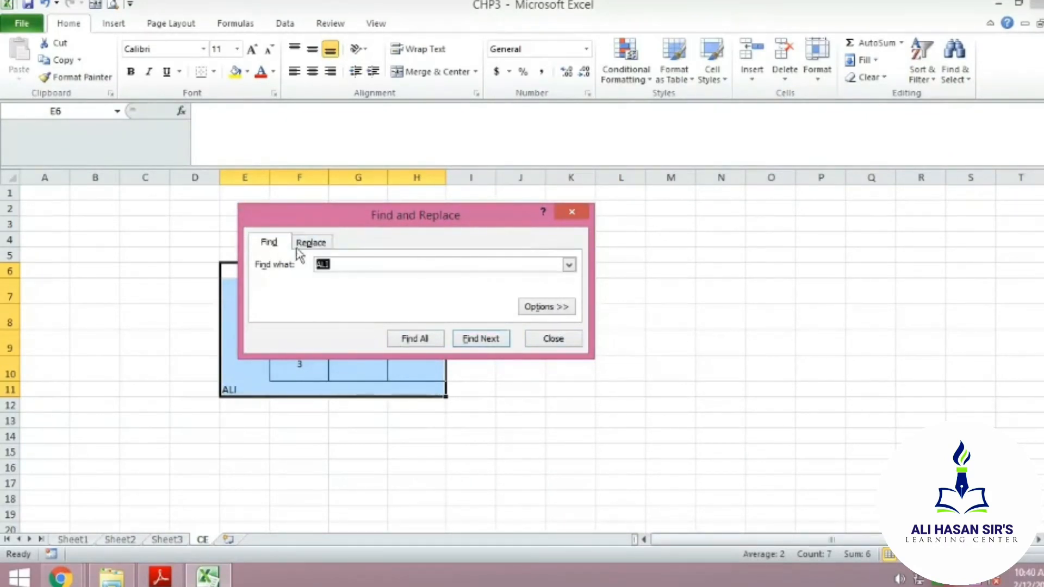
{"action": "left_click", "coordinate": [421, 339]}
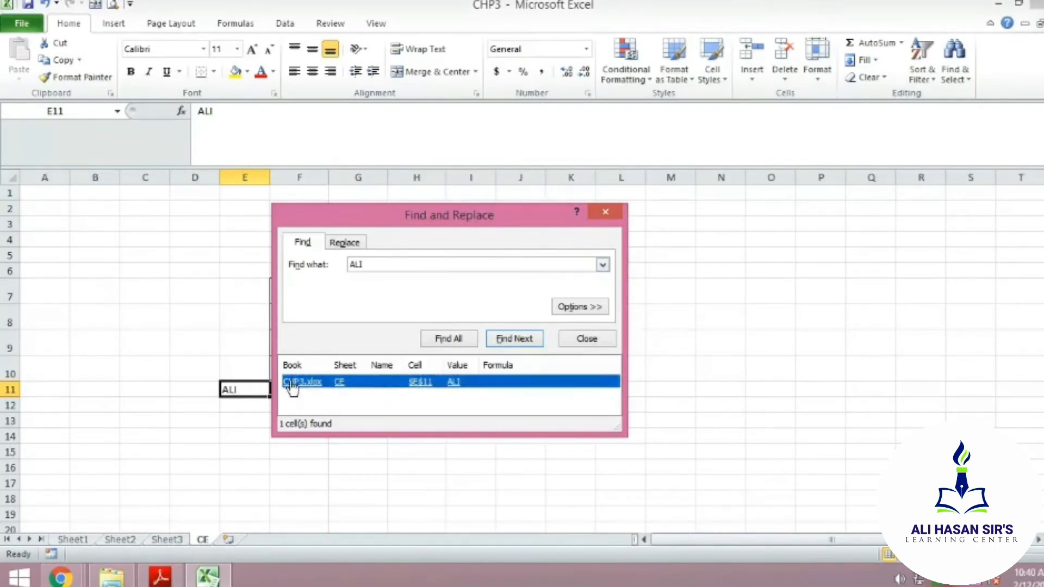
{"action": "left_click", "coordinate": [340, 386]}
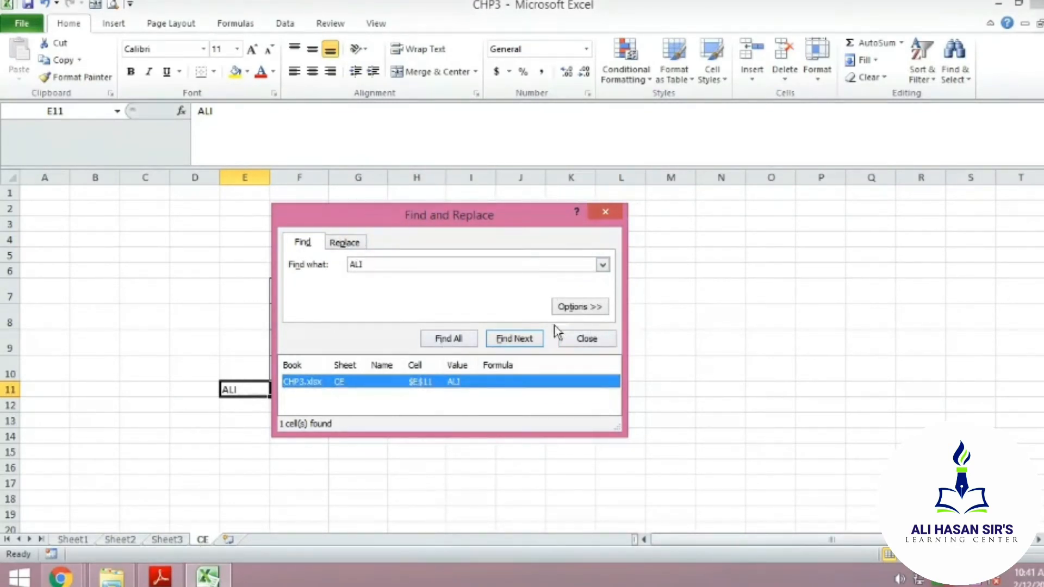
Replace the sample name in cell E11 with the prepared replacement name, and close Find and Replace.
{"action": "left_click", "coordinate": [344, 243]}
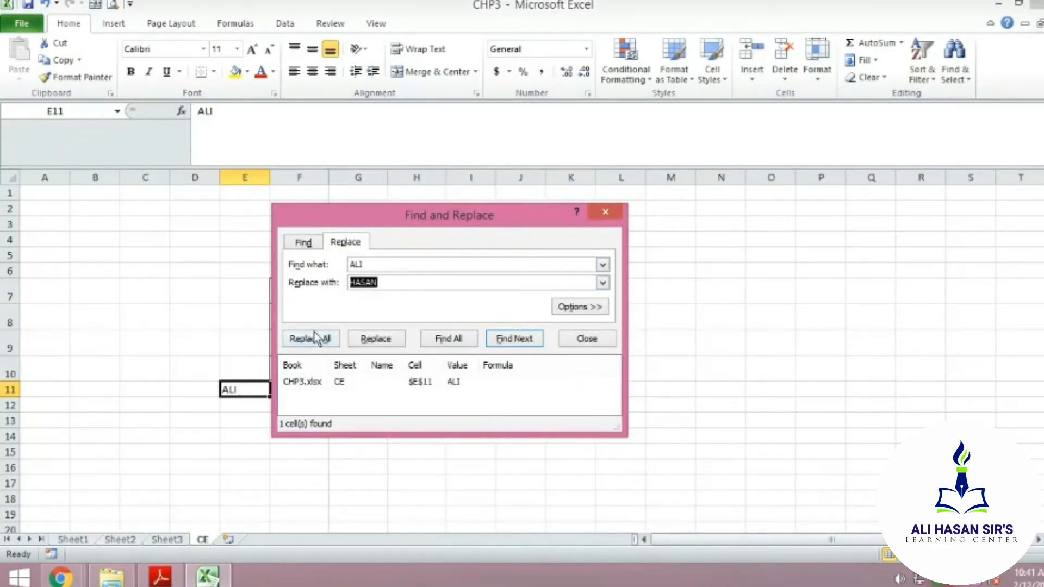
{"action": "left_click", "coordinate": [362, 341]}
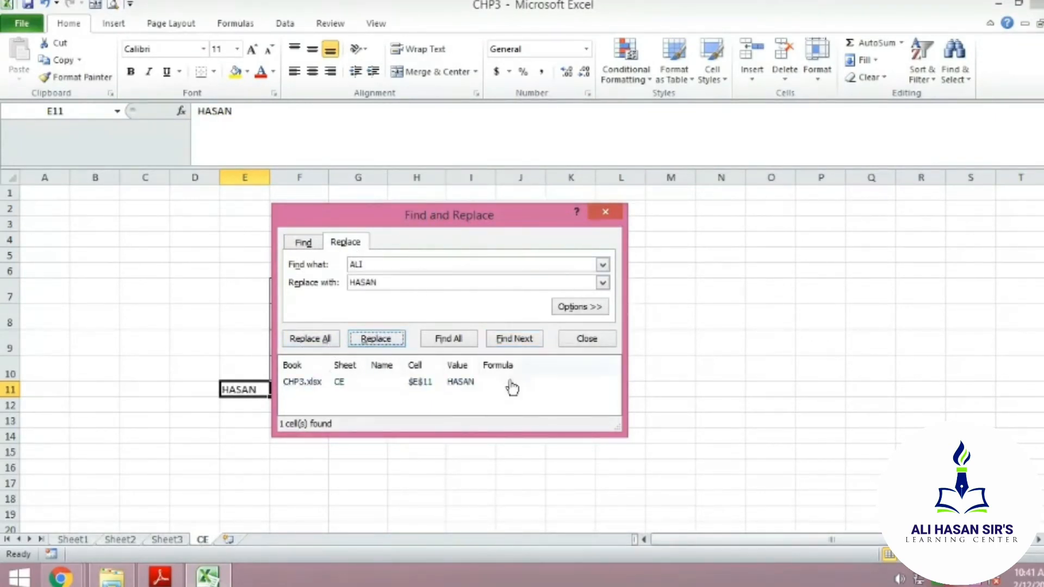
{"action": "left_click", "coordinate": [606, 212]}
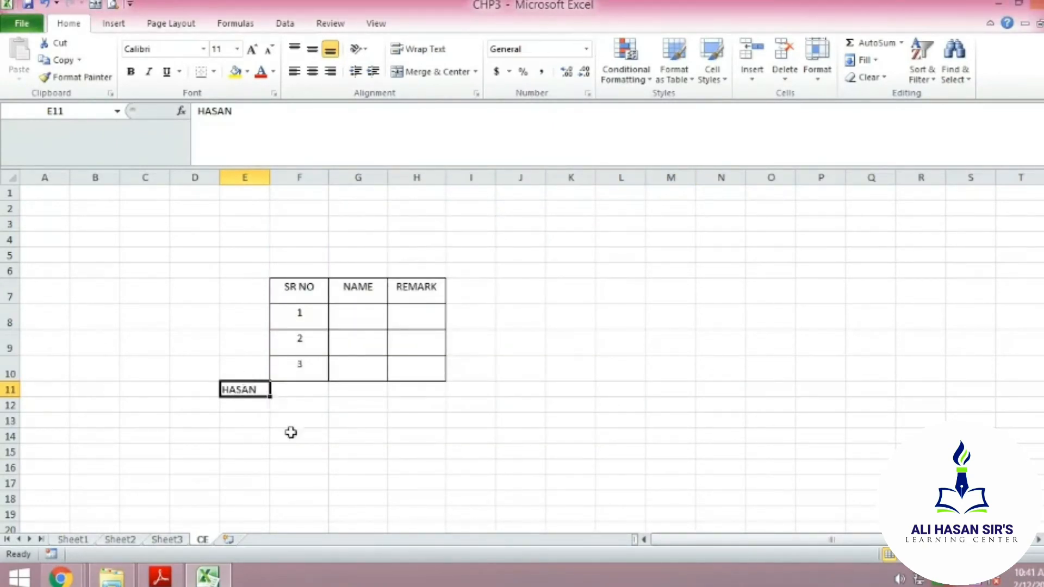
{"action": "key", "text": "Return"}
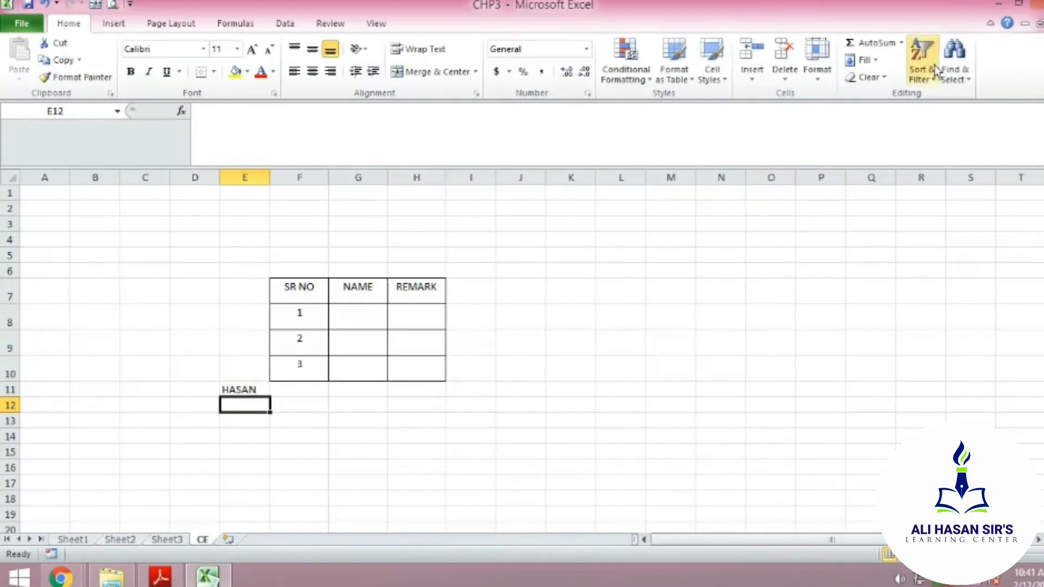
Review the Find and Replace fields of the Find and Replace dialog, and close it without replacing anything.
{"action": "left_click", "coordinate": [955, 63]}
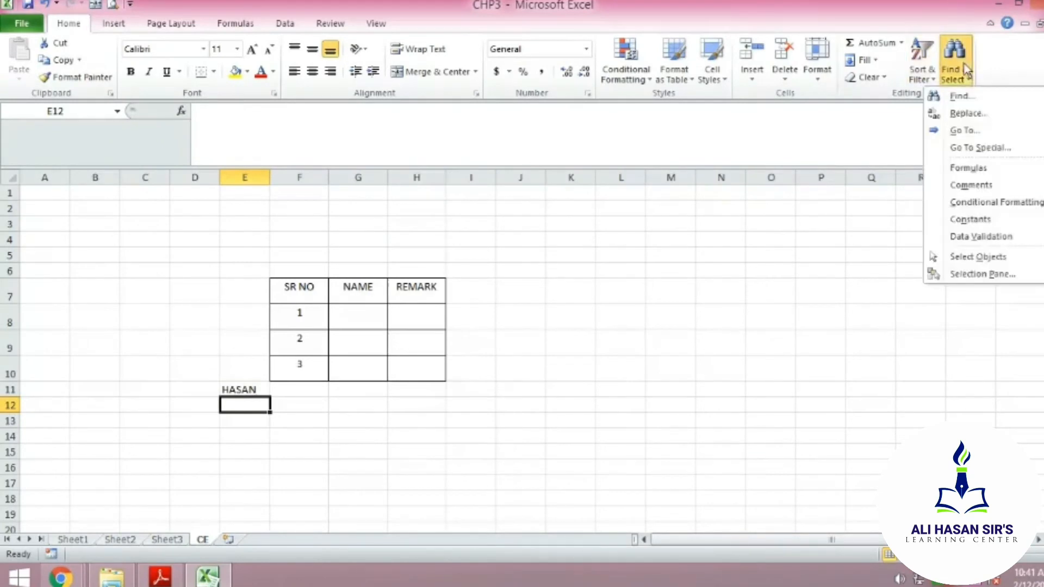
{"action": "left_click", "coordinate": [974, 114]}
{"action": "left_click", "coordinate": [304, 282]}
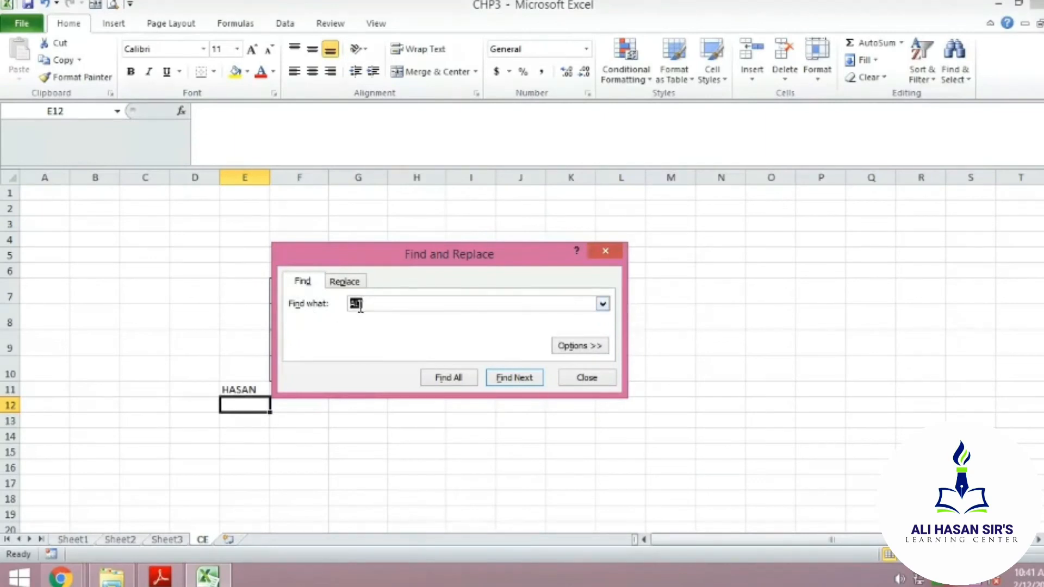
{"action": "left_click", "coordinate": [344, 282]}
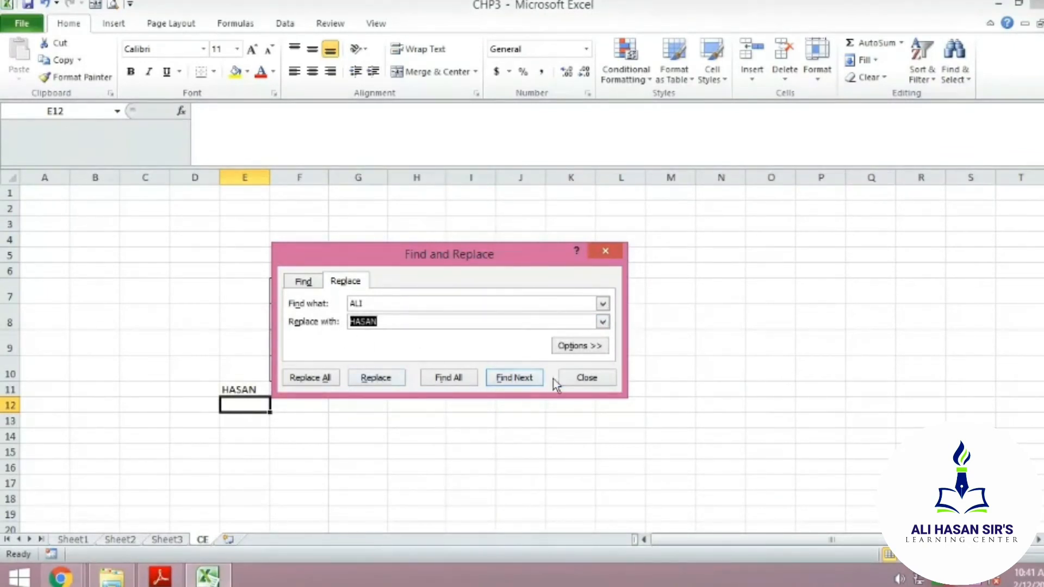
{"action": "left_click", "coordinate": [588, 379]}
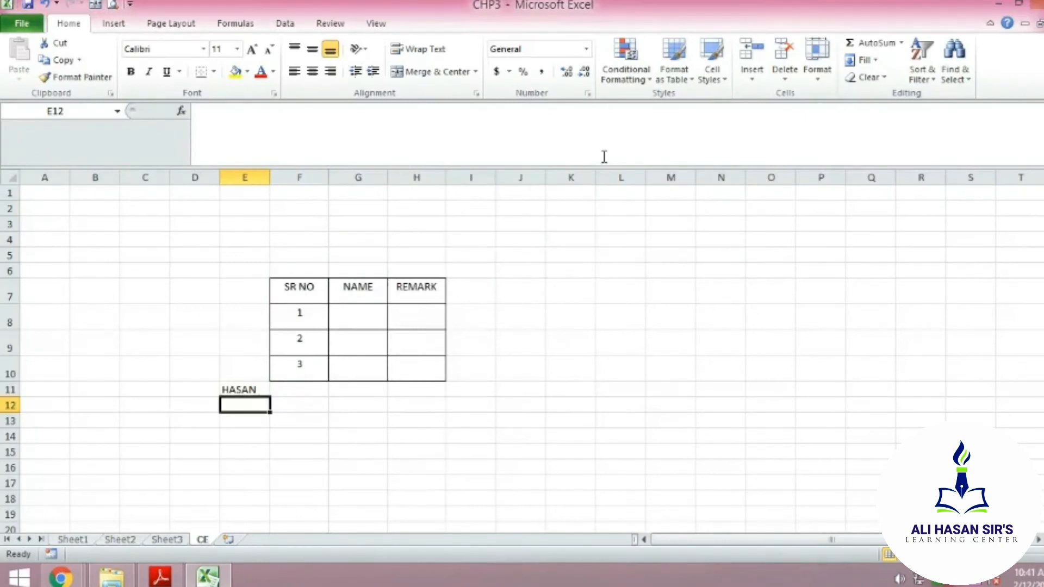
From empty cell F12, reopen Find and Replace to compare its find and replace options, and close it.
{"action": "left_click", "coordinate": [299, 403]}
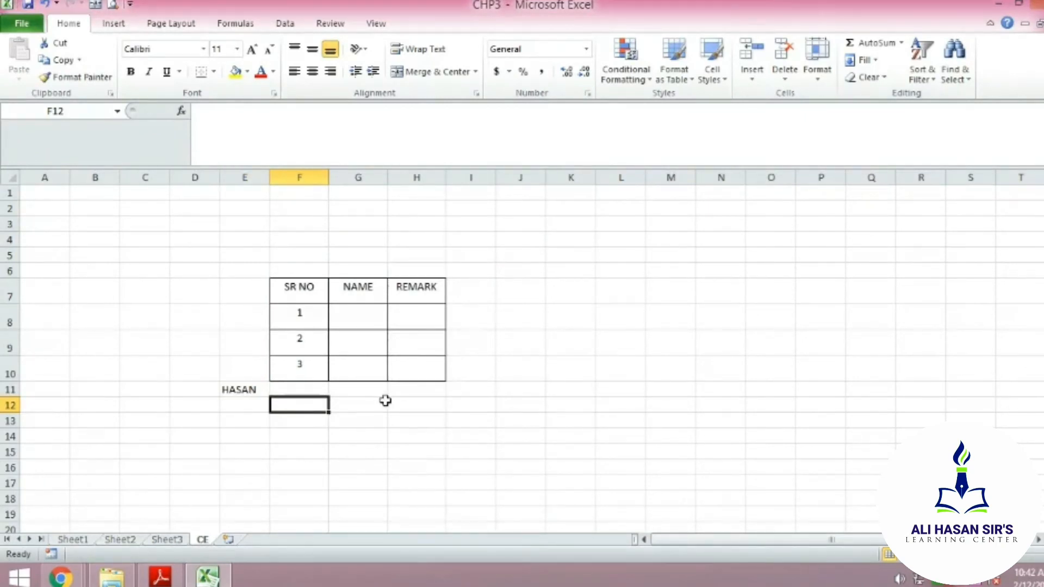
{"action": "left_click", "coordinate": [955, 65]}
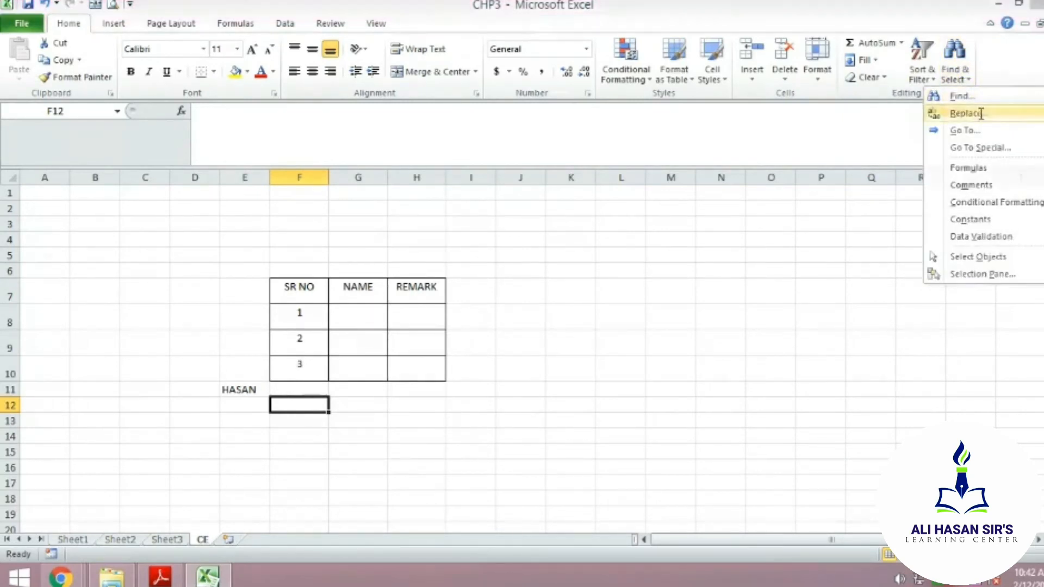
{"action": "left_click", "coordinate": [963, 113]}
{"action": "left_click", "coordinate": [302, 282]}
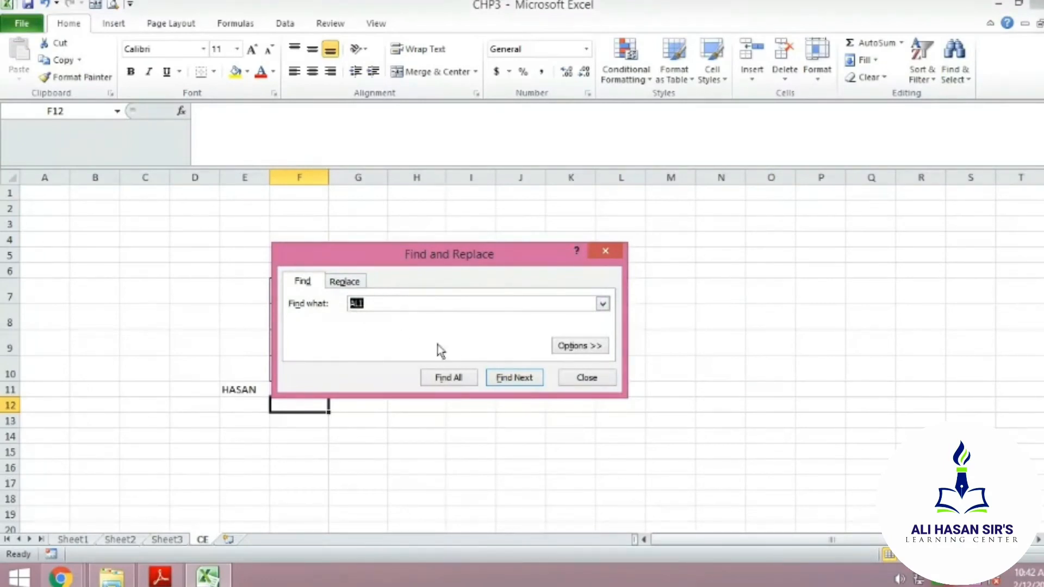
{"action": "left_click", "coordinate": [344, 283]}
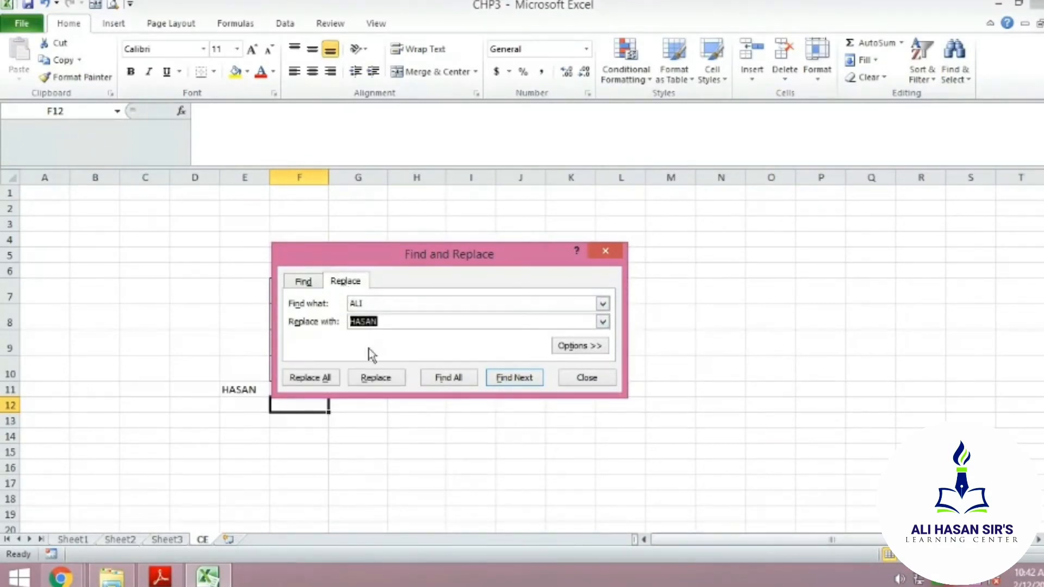
{"action": "left_click", "coordinate": [580, 379]}
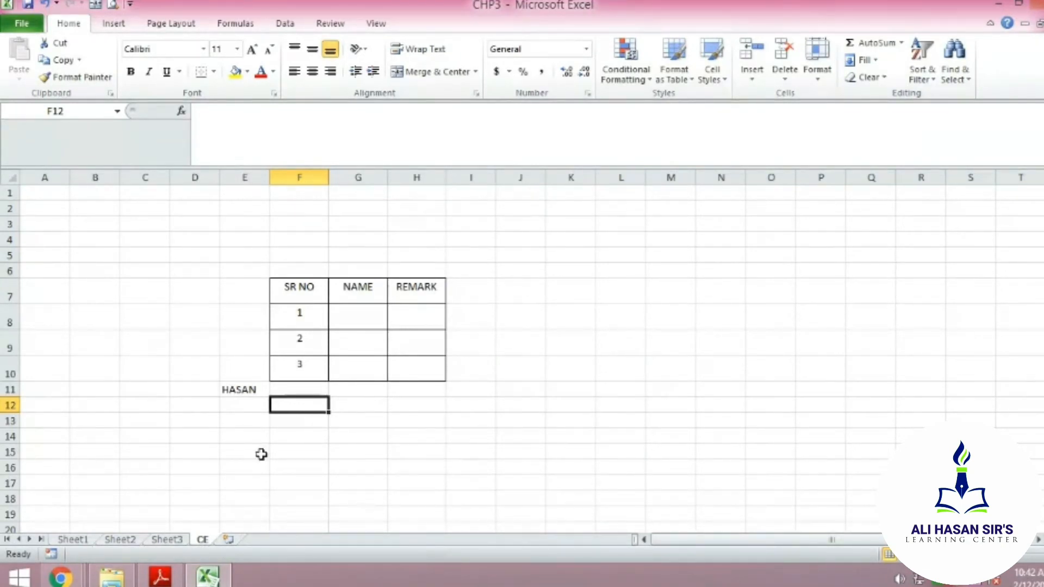
Check the spreadsheet topics in the syllabus PDF in Adobe Reader, and in Excel zoom sheet CE in by three increments and back out.
{"action": "left_click", "coordinate": [162, 578]}
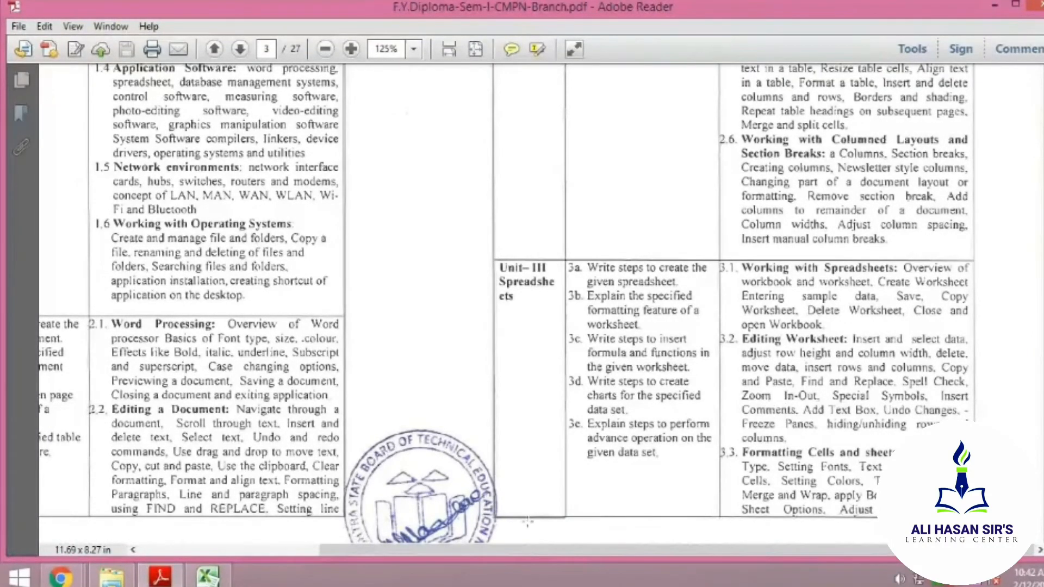
{"action": "left_click", "coordinate": [212, 579]}
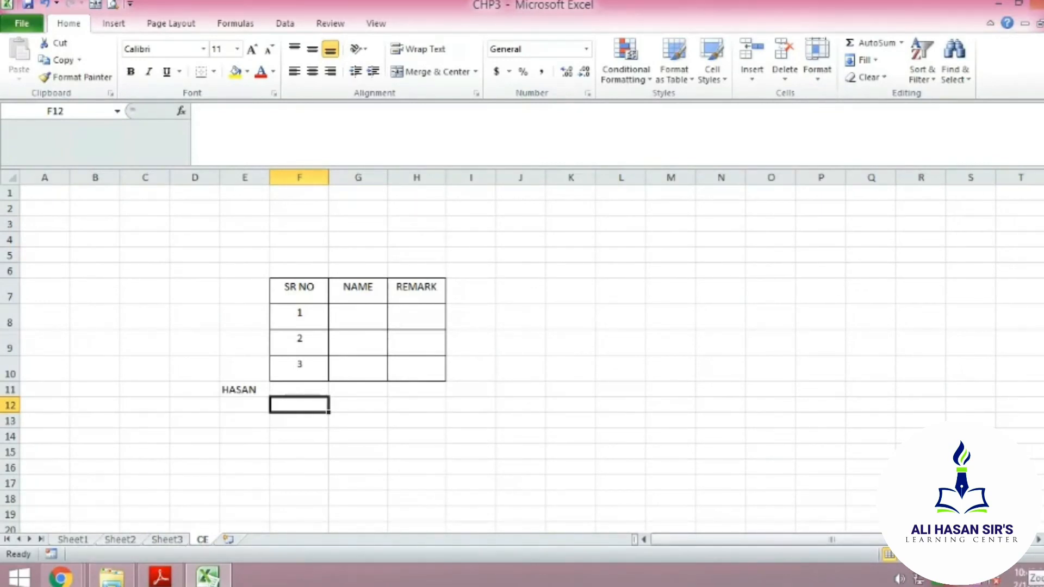
{"action": "left_click", "coordinate": [1042, 554]}
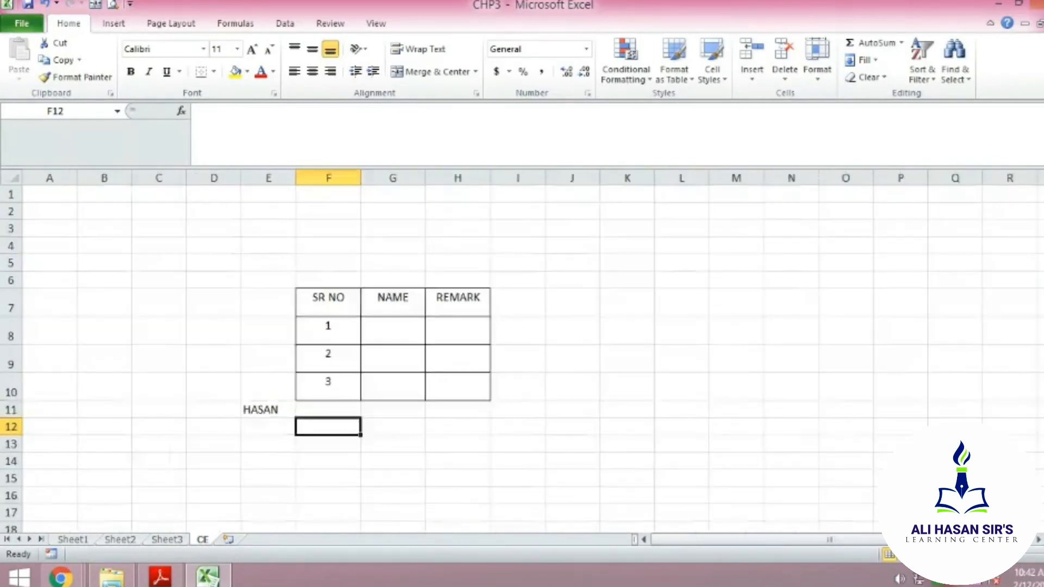
{"action": "left_click", "coordinate": [1042, 555]}
{"action": "left_click", "coordinate": [1042, 555]}
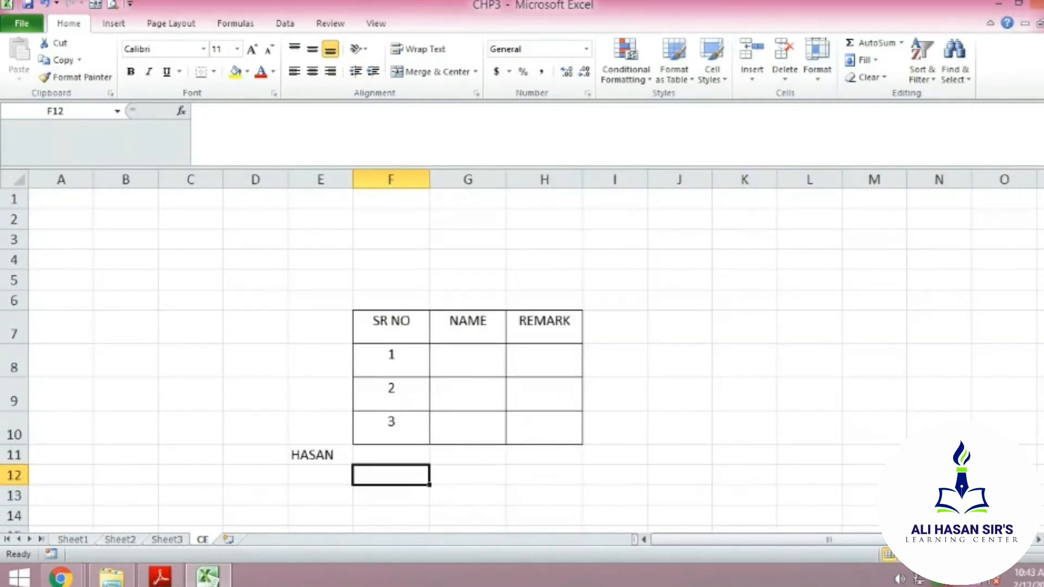
{"action": "left_click", "coordinate": [958, 554]}
{"action": "left_click", "coordinate": [959, 555]}
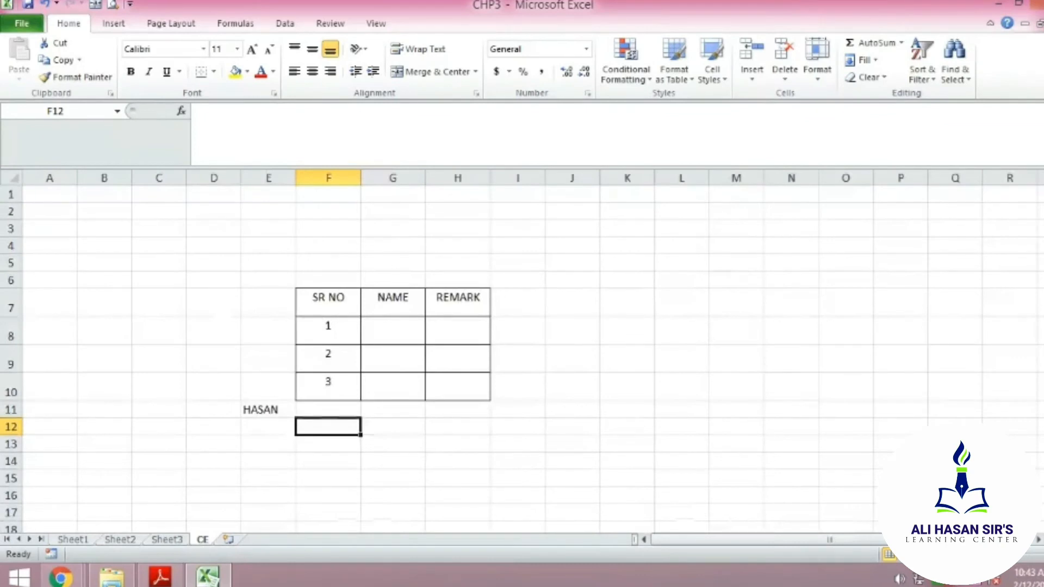
{"action": "left_click", "coordinate": [958, 555]}
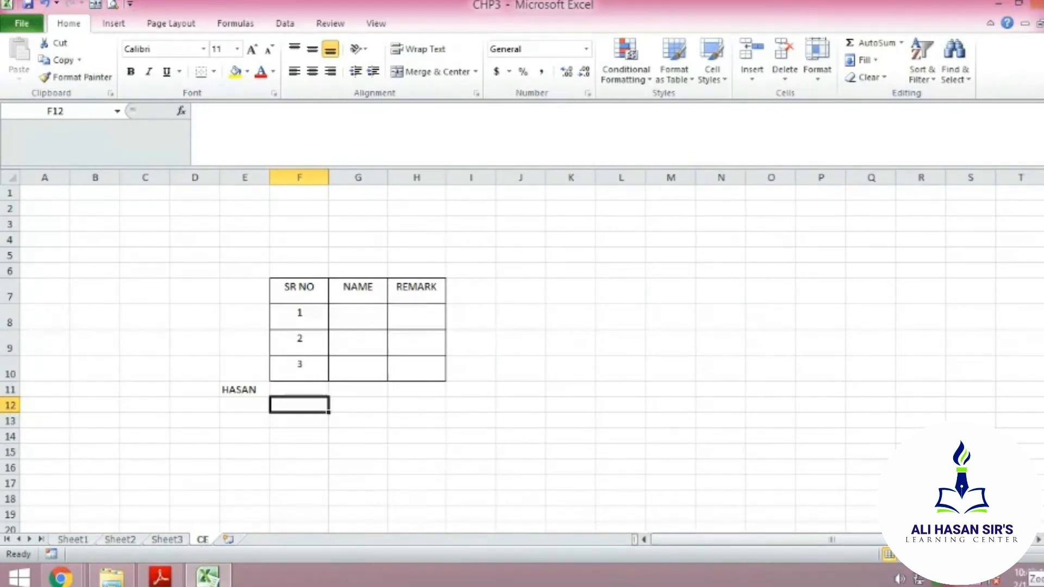
Repeat the stepwise zoom on sheet CE, three increments in and three increments out.
{"action": "left_click", "coordinate": [1039, 555]}
{"action": "left_click", "coordinate": [1039, 555]}
{"action": "left_click", "coordinate": [1038, 554]}
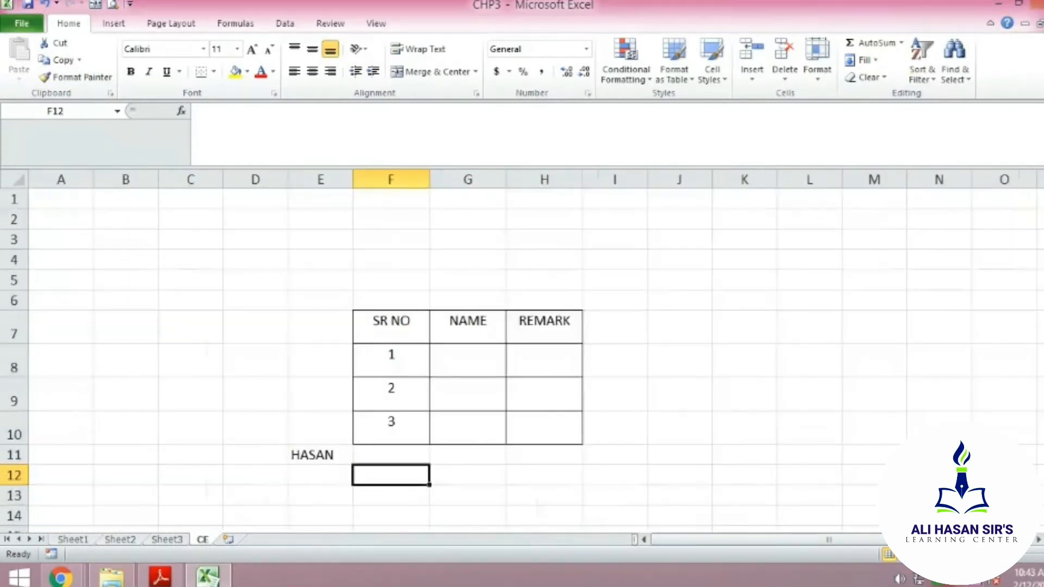
{"action": "left_click", "coordinate": [969, 555]}
{"action": "left_click", "coordinate": [969, 555]}
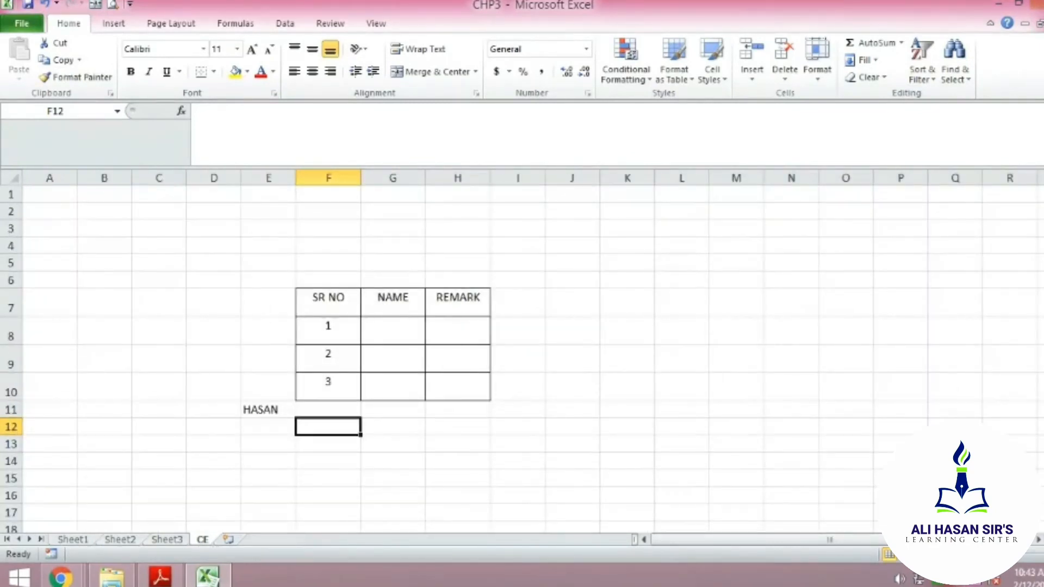
{"action": "left_click", "coordinate": [969, 555]}
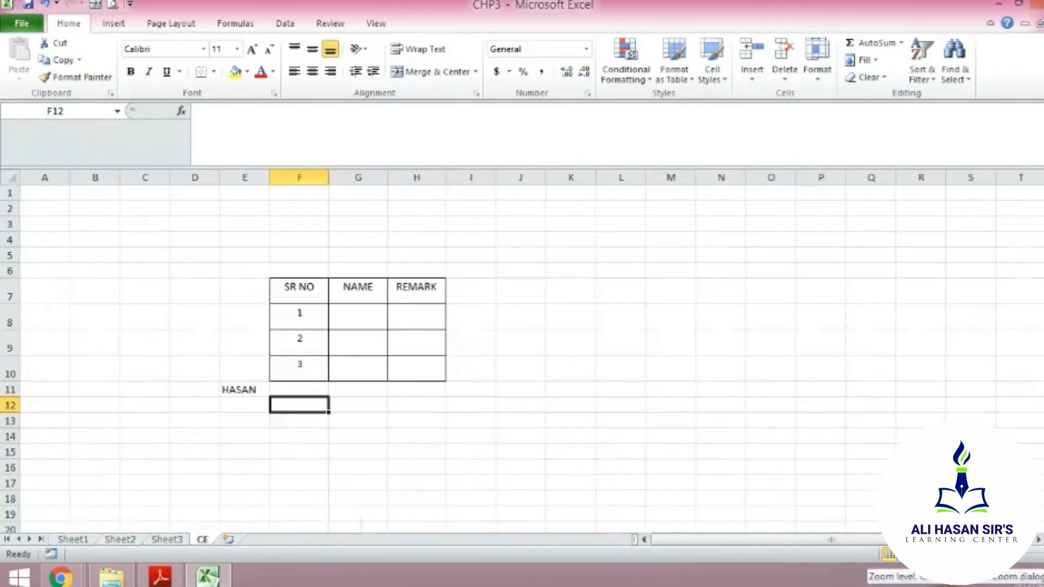
Set the magnification of sheet CE to 200%, and reduce it by one increment to 190%.
{"action": "left_click", "coordinate": [946, 554]}
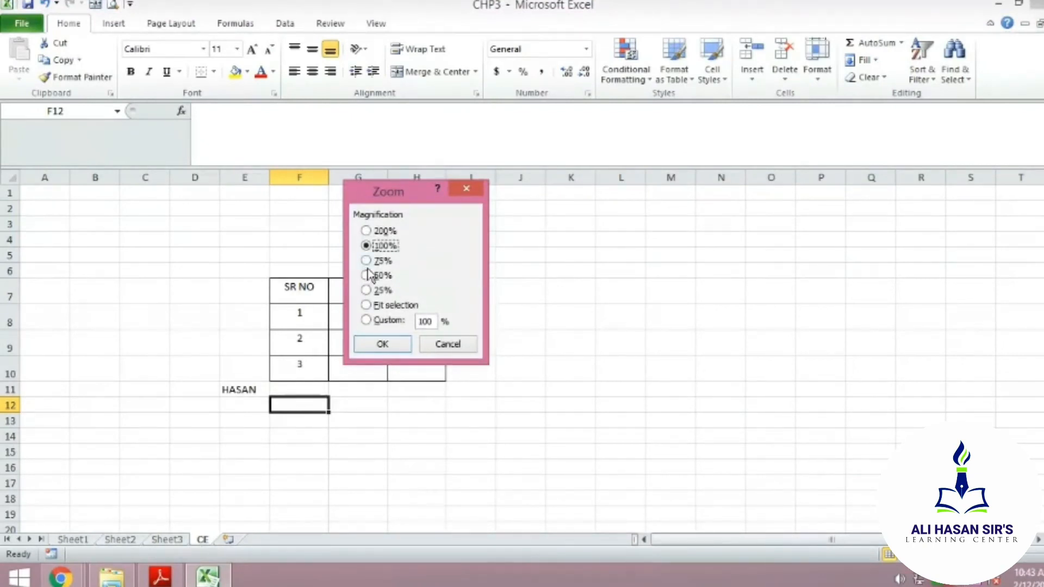
{"action": "left_click", "coordinate": [366, 230]}
{"action": "left_click", "coordinate": [394, 348]}
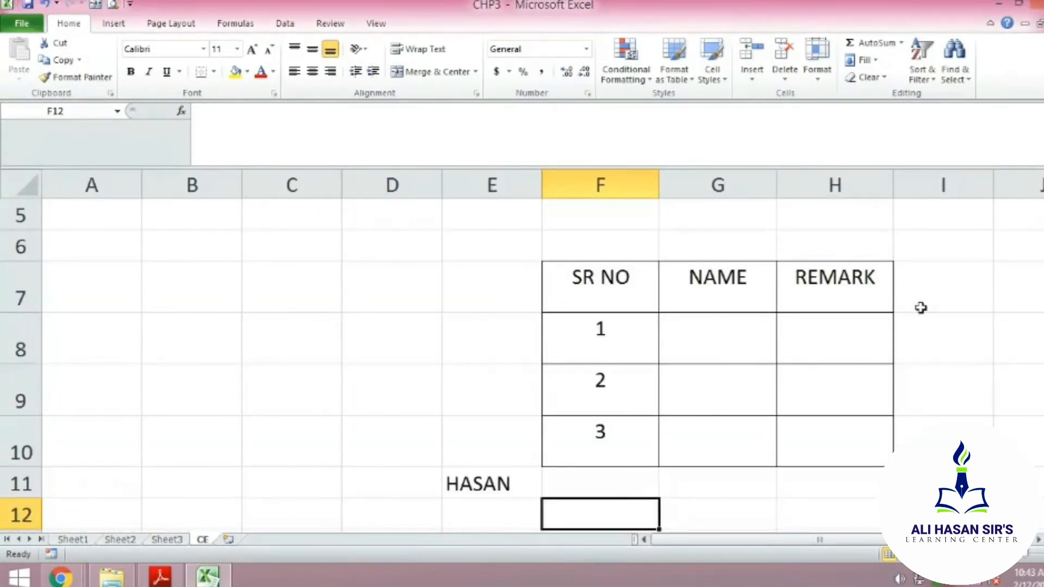
{"action": "left_click", "coordinate": [959, 554]}
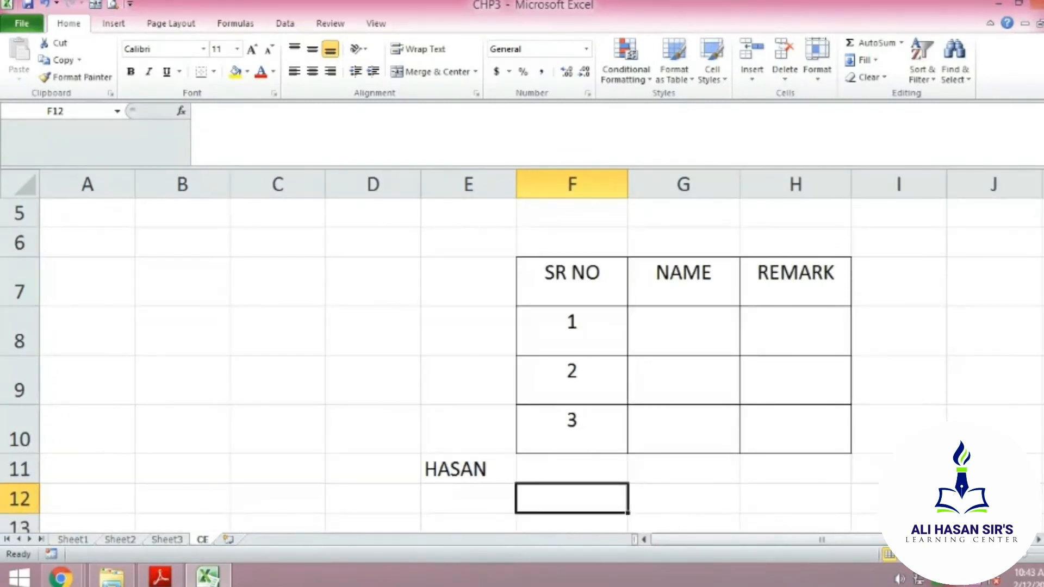
Set the magnification of sheet CE to 100%.
{"action": "left_click", "coordinate": [940, 554]}
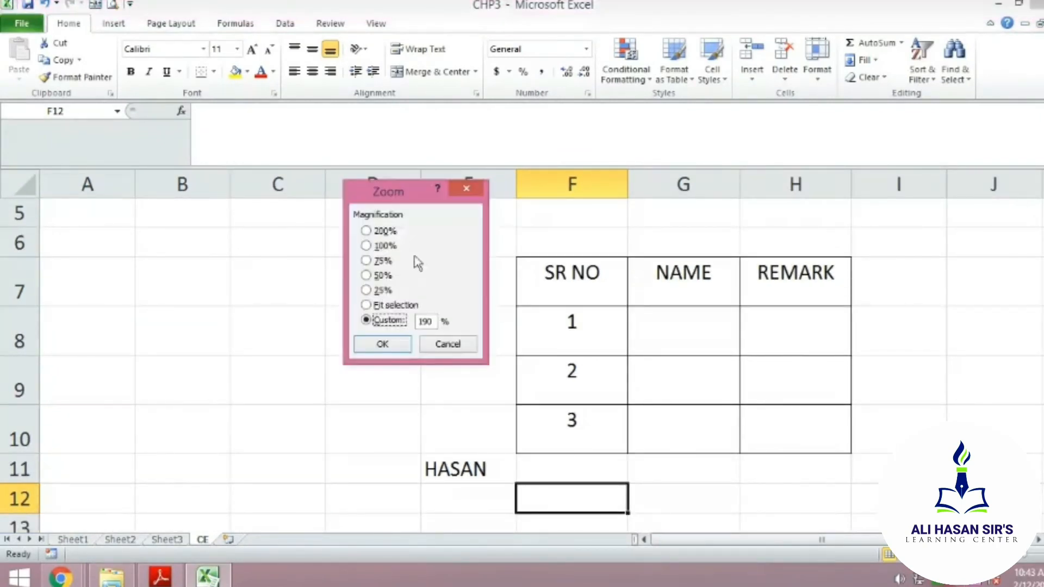
{"action": "left_click", "coordinate": [373, 246]}
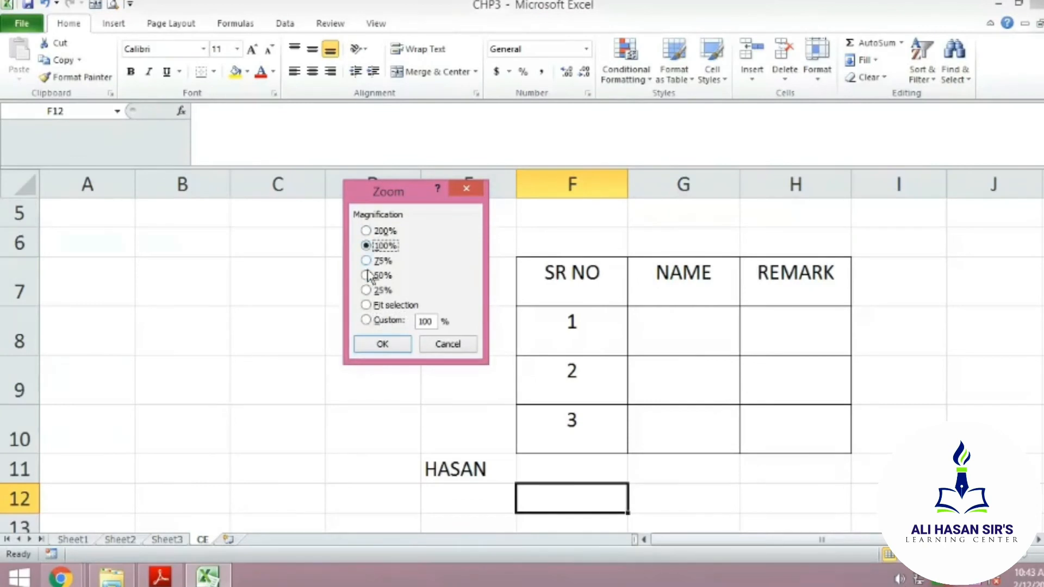
{"action": "left_click", "coordinate": [382, 345]}
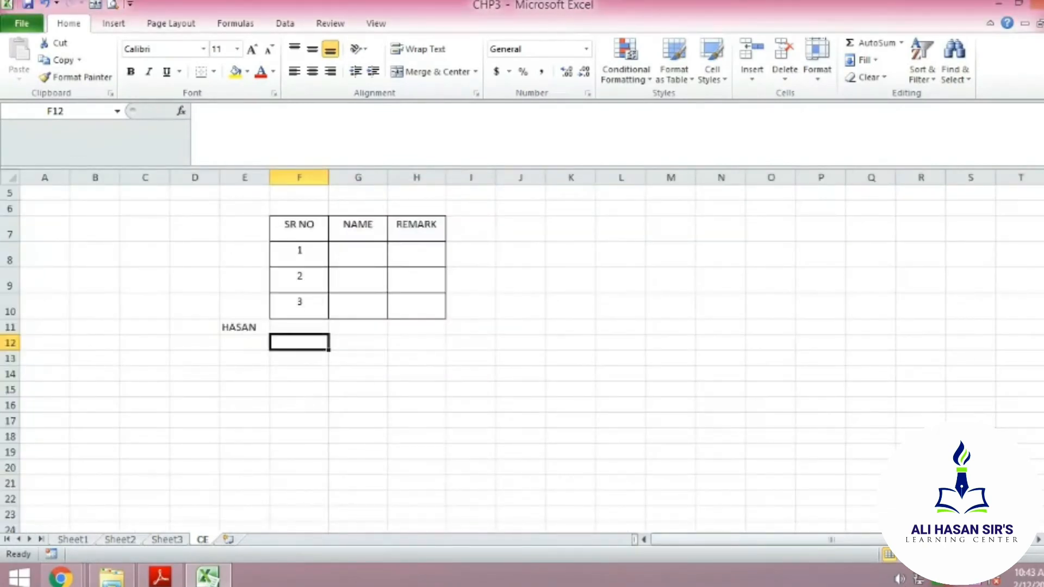
Check the syllabus PDF in Adobe Reader, and insert the Greek capital letter omega symbol (Ω) into cell F12 in Excel.
{"action": "left_click", "coordinate": [160, 577]}
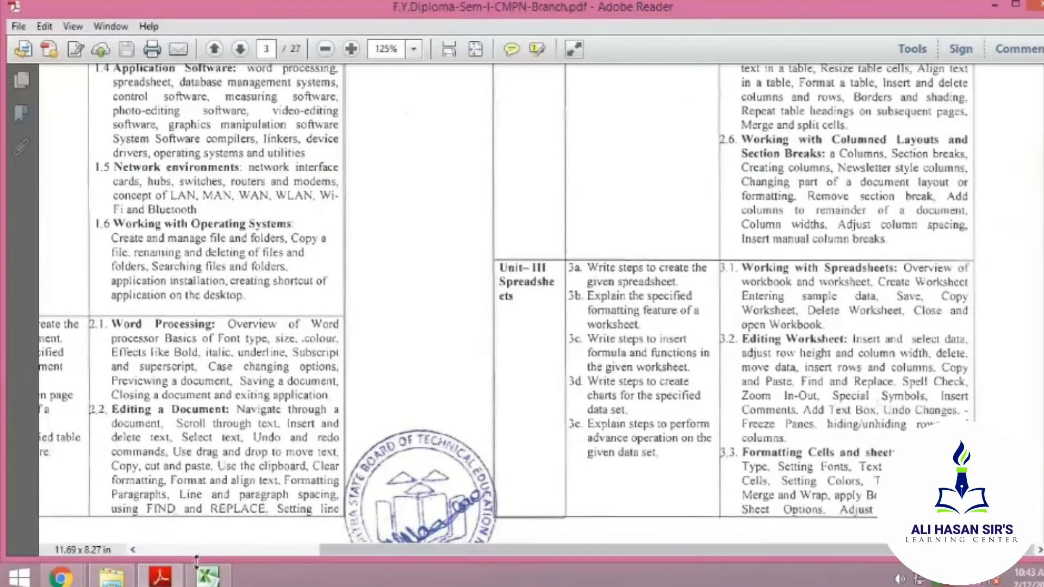
{"action": "left_click", "coordinate": [208, 576]}
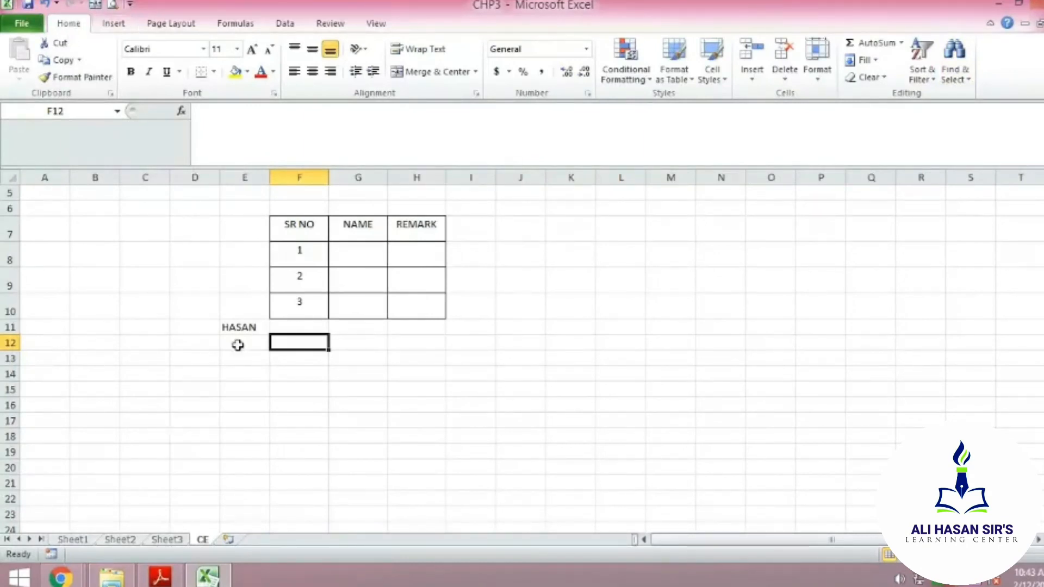
{"action": "left_click", "coordinate": [108, 28]}
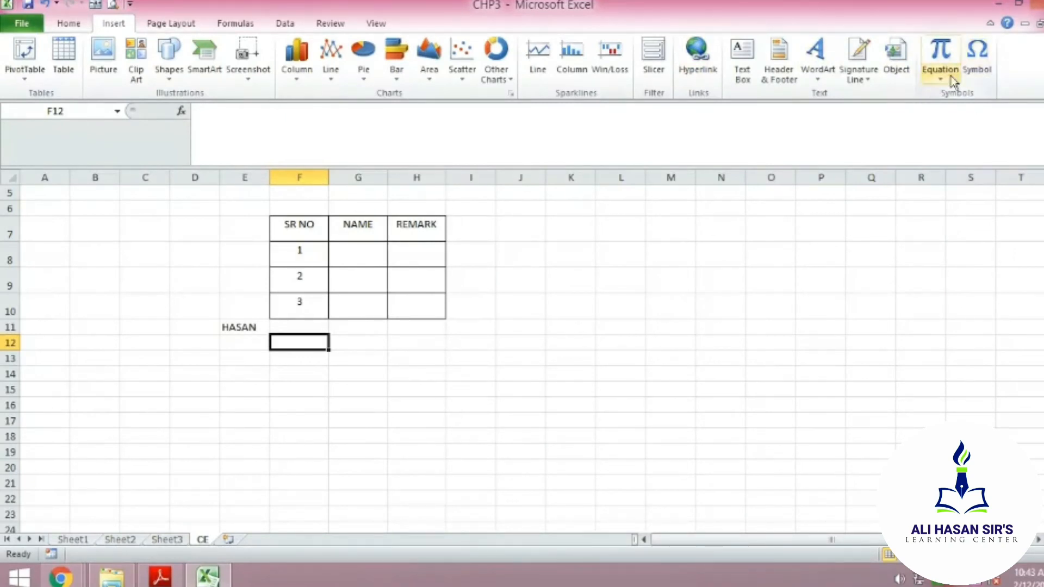
{"action": "left_click", "coordinate": [979, 60]}
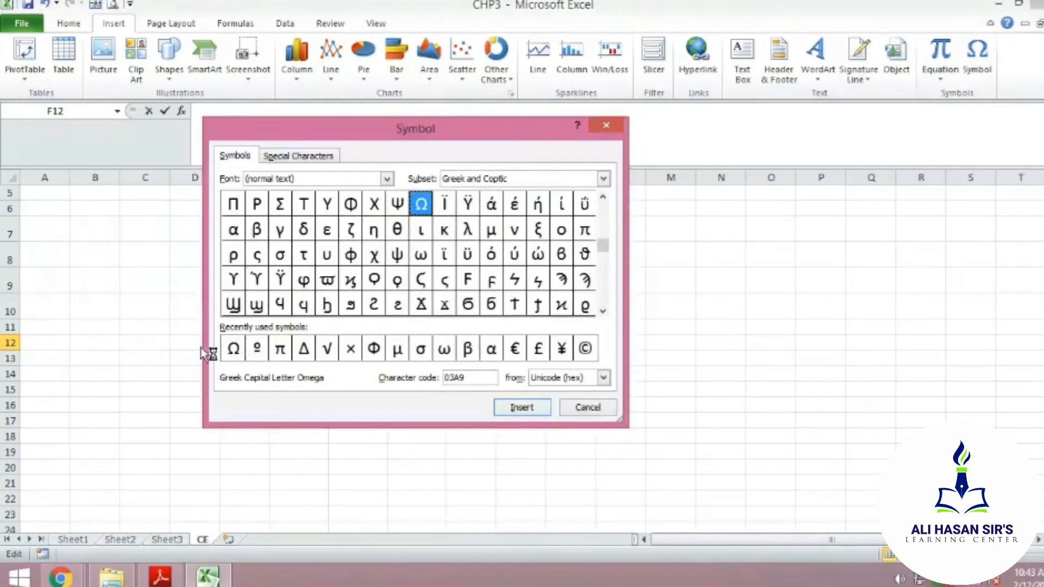
{"action": "left_click", "coordinate": [239, 354]}
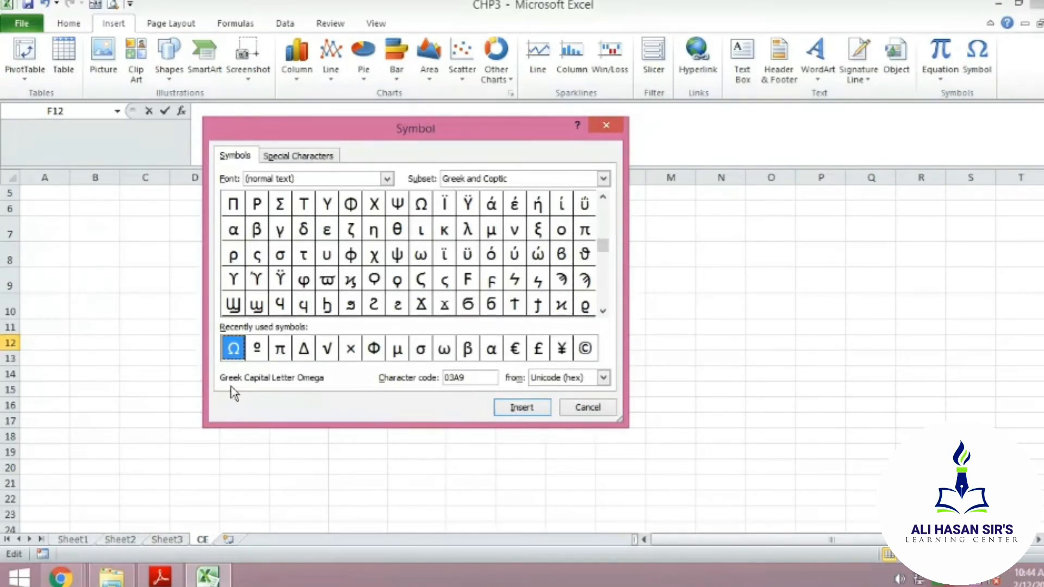
{"action": "left_click", "coordinate": [522, 408]}
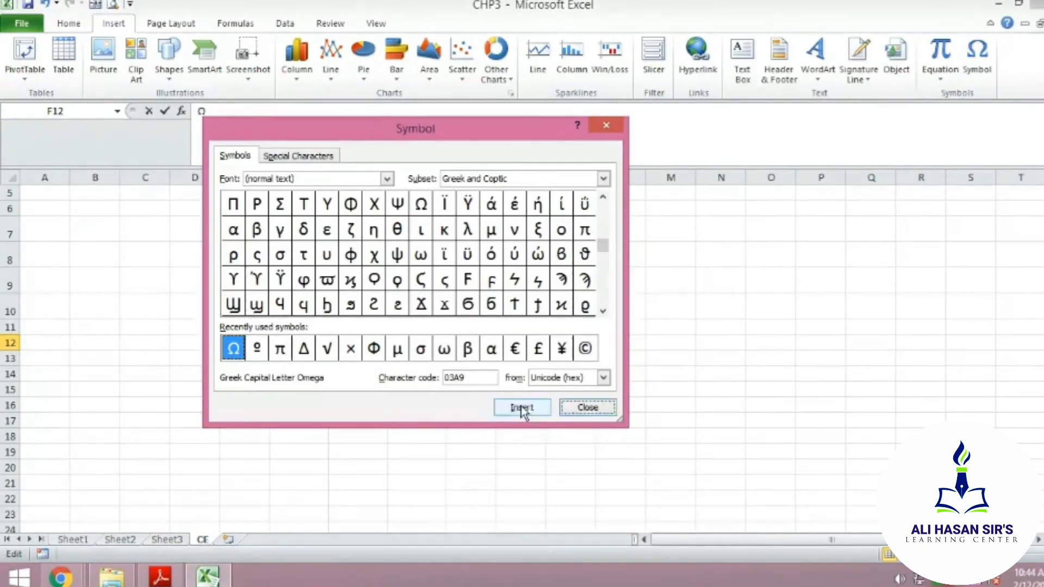
{"action": "left_click", "coordinate": [587, 408]}
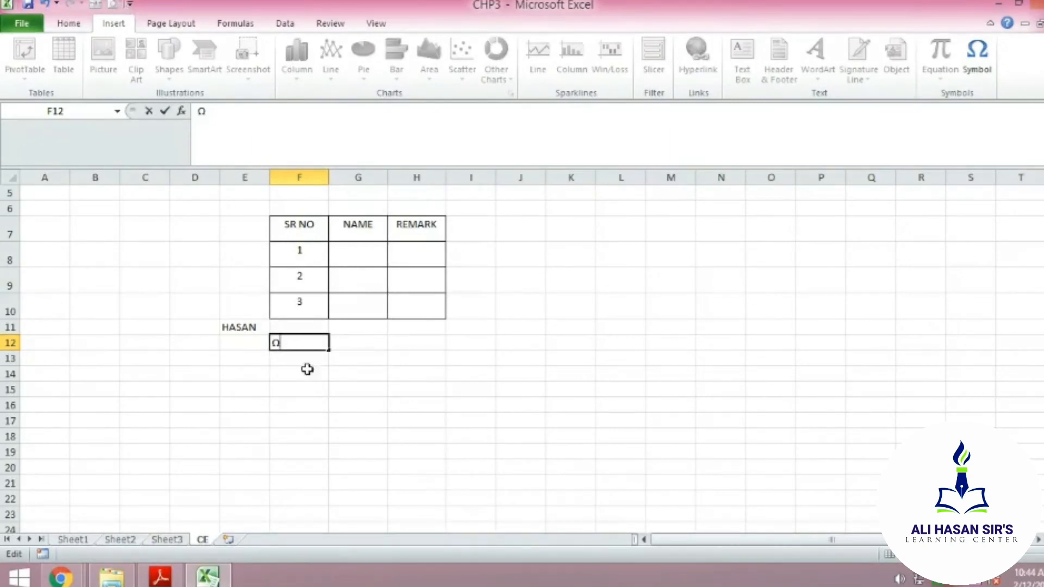
{"action": "left_click", "coordinate": [334, 379]}
Delete the omega symbol from cell F12.
{"action": "left_click", "coordinate": [295, 348]}
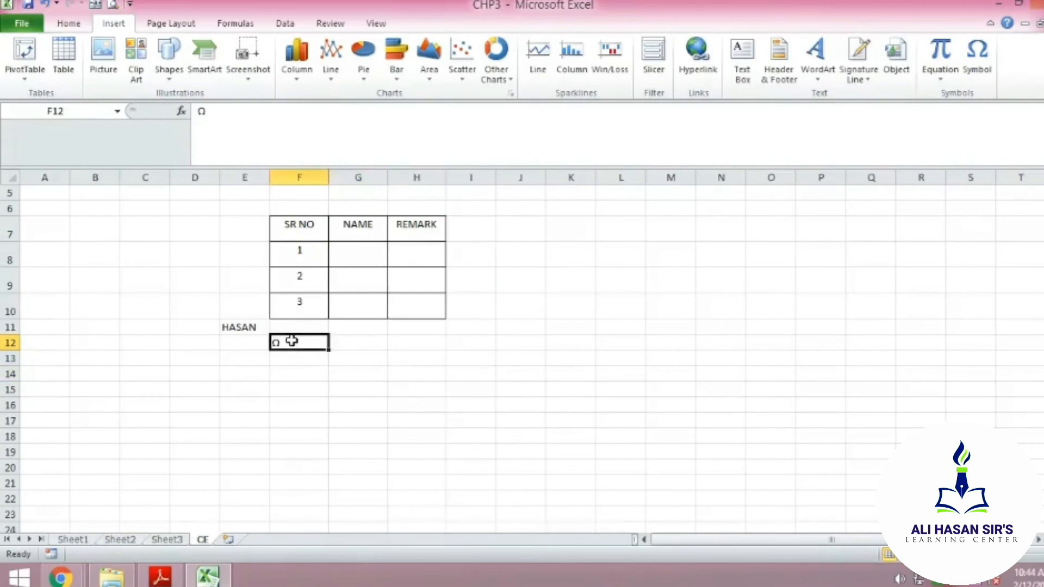
{"action": "key", "text": "Delete"}
Check the syllabus PDF in Adobe Reader, draw a text box in Excel beside the table from column I to M, and undo it.
{"action": "left_click", "coordinate": [162, 576]}
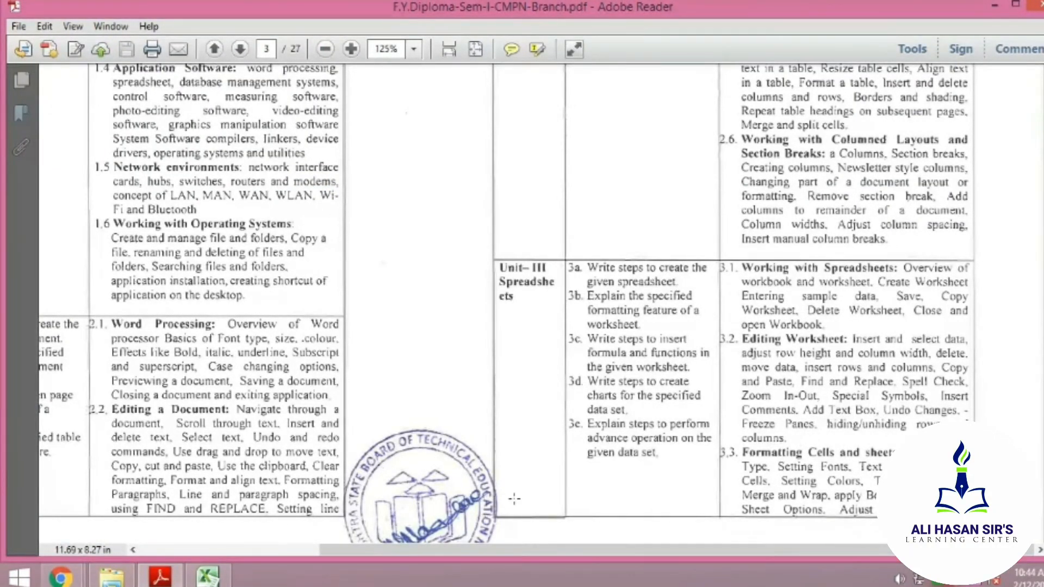
{"action": "left_click", "coordinate": [217, 581]}
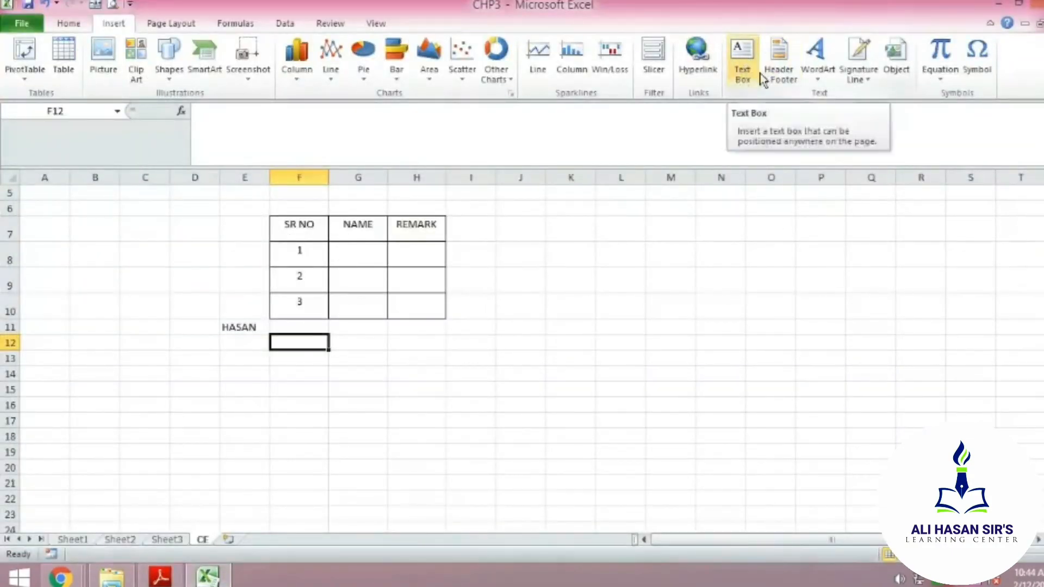
{"action": "left_click", "coordinate": [744, 71]}
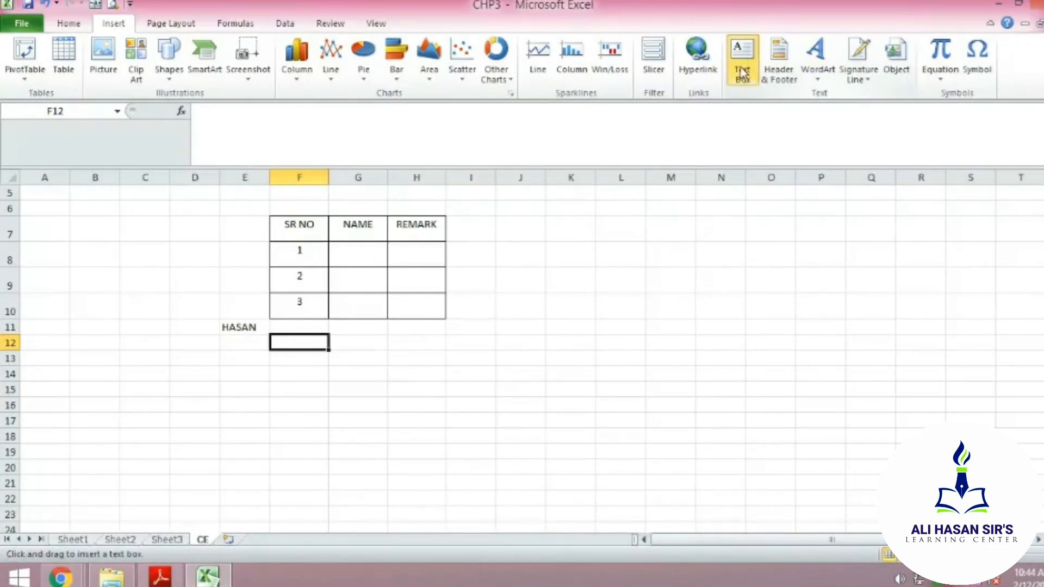
{"action": "mouse_move", "coordinate": [485, 242]}
{"action": "left_mouse_down"}
{"action": "mouse_move", "coordinate": [527, 282]}
{"action": "mouse_move", "coordinate": [658, 351]}
{"action": "left_mouse_up"}
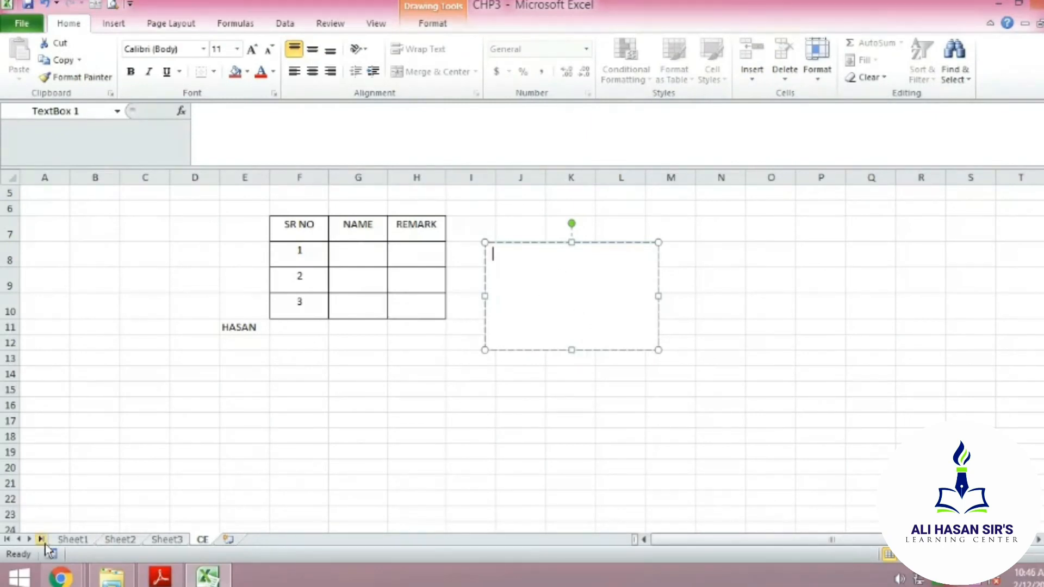
{"action": "key", "text": "ctrl+z"}
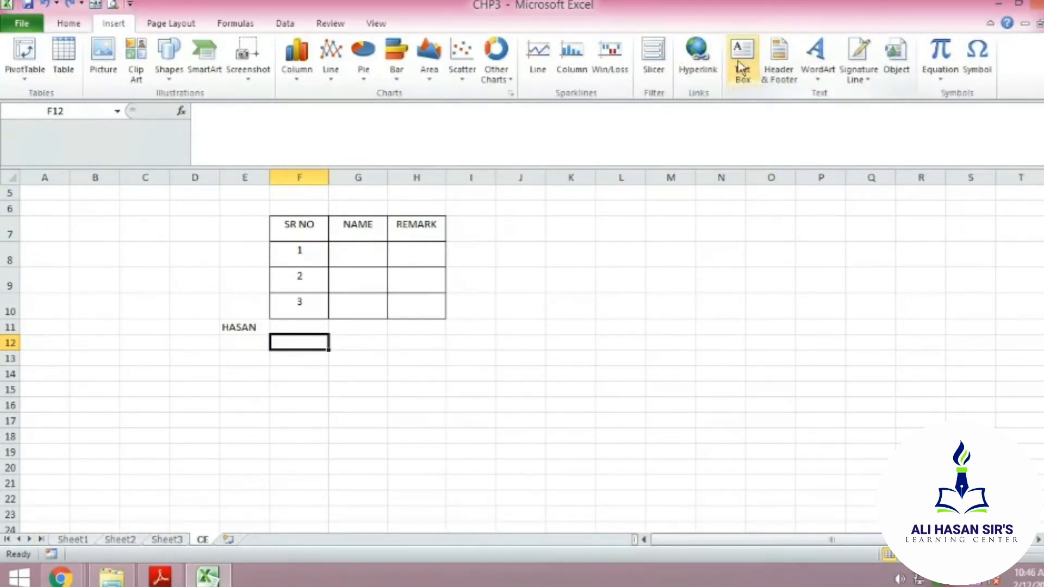
Check the syllabus PDF in Adobe Reader, and freeze the top row of sheet CE in Excel.
{"action": "left_click", "coordinate": [163, 575]}
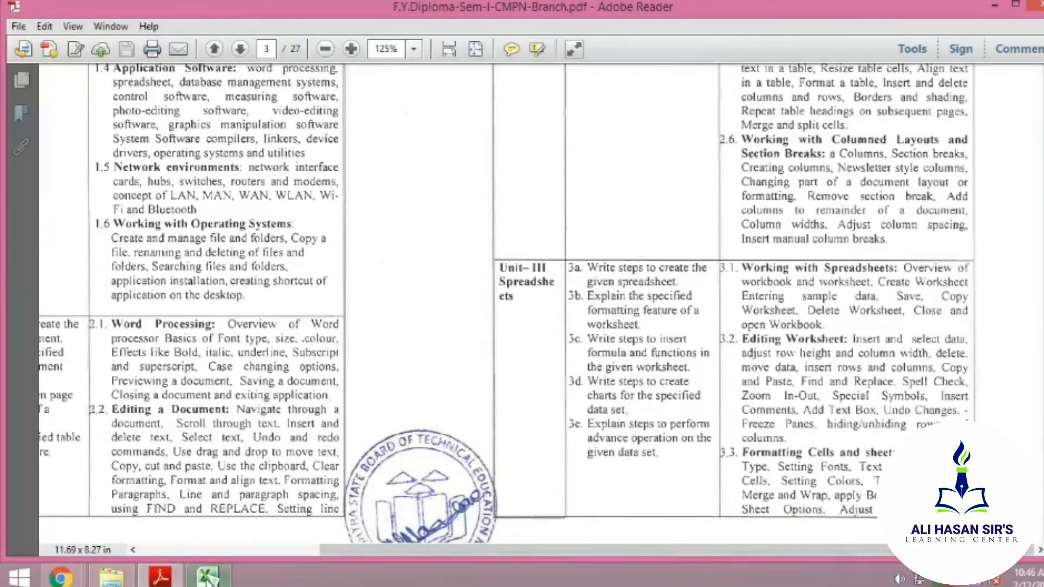
{"action": "mouse_move", "coordinate": [207, 580]}
{"action": "left_click", "coordinate": [205, 527]}
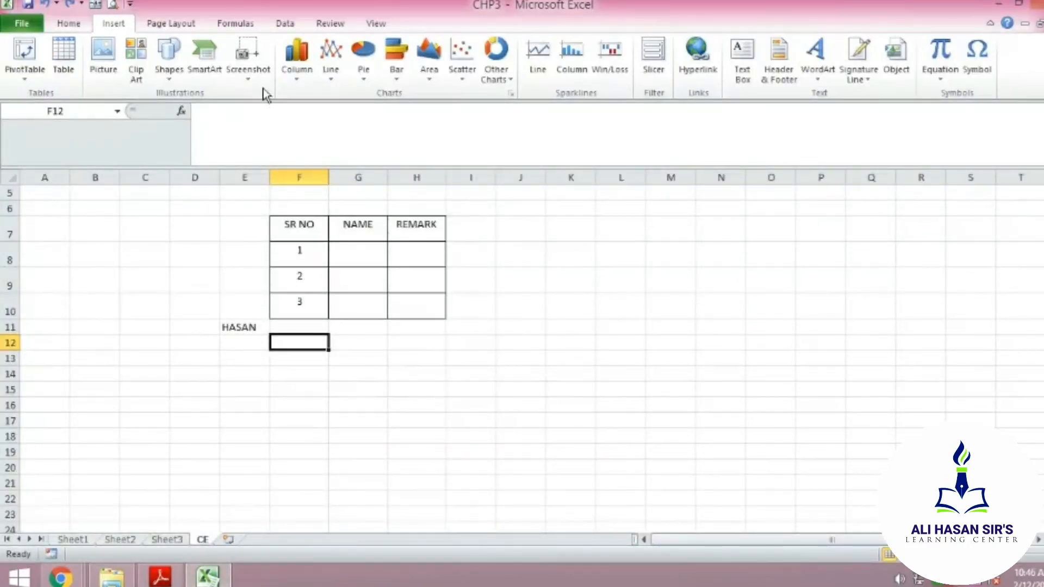
{"action": "left_click", "coordinate": [167, 24]}
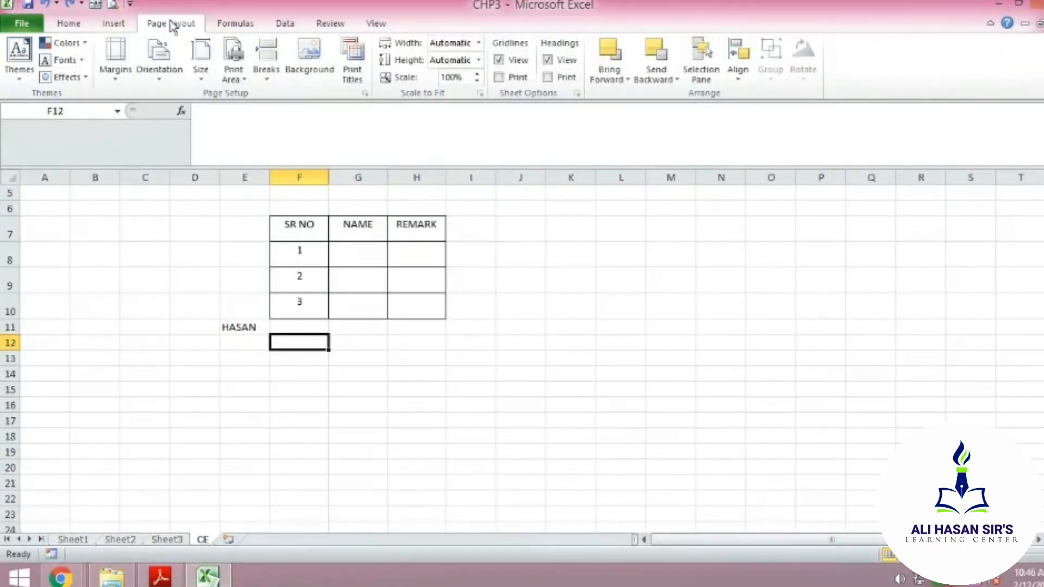
{"action": "left_click", "coordinate": [74, 26]}
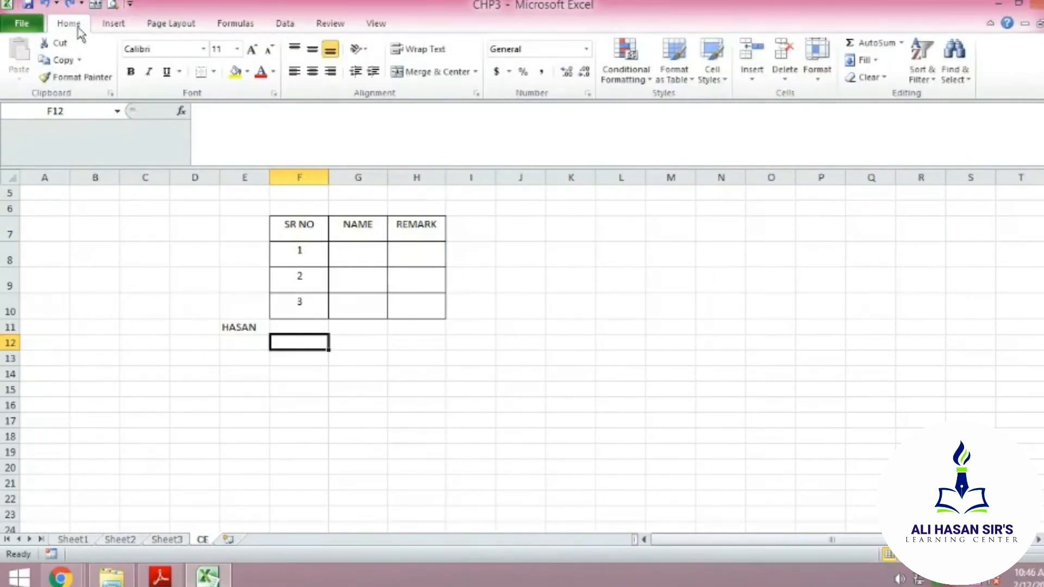
{"action": "left_click", "coordinate": [105, 25]}
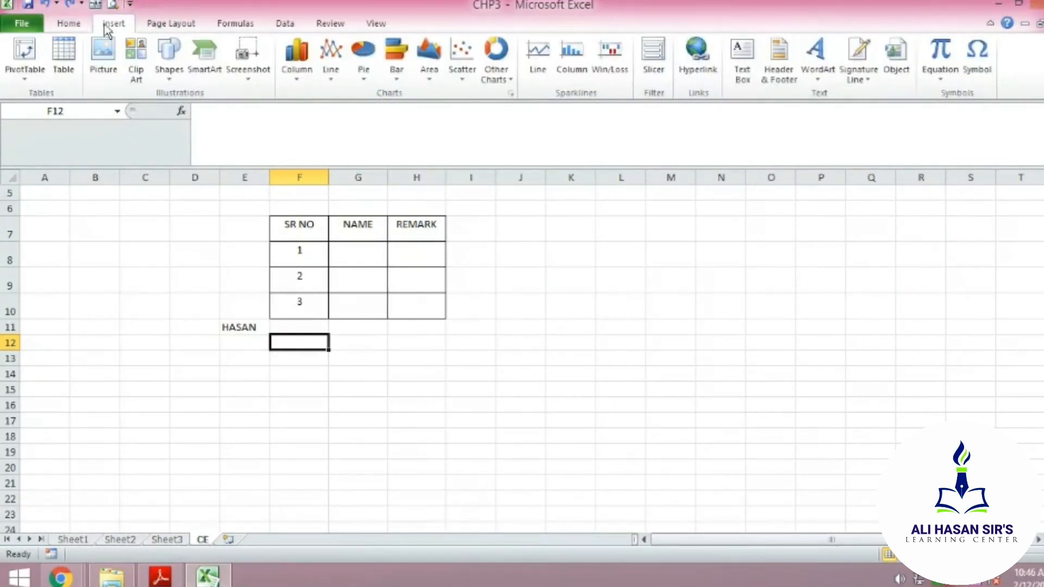
{"action": "left_click", "coordinate": [381, 25]}
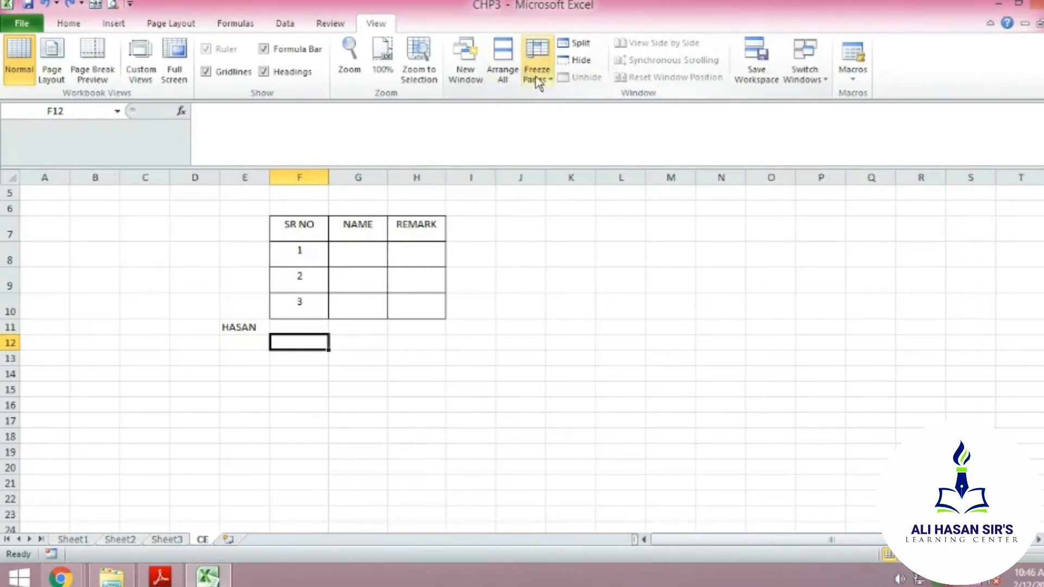
{"action": "left_click", "coordinate": [548, 82]}
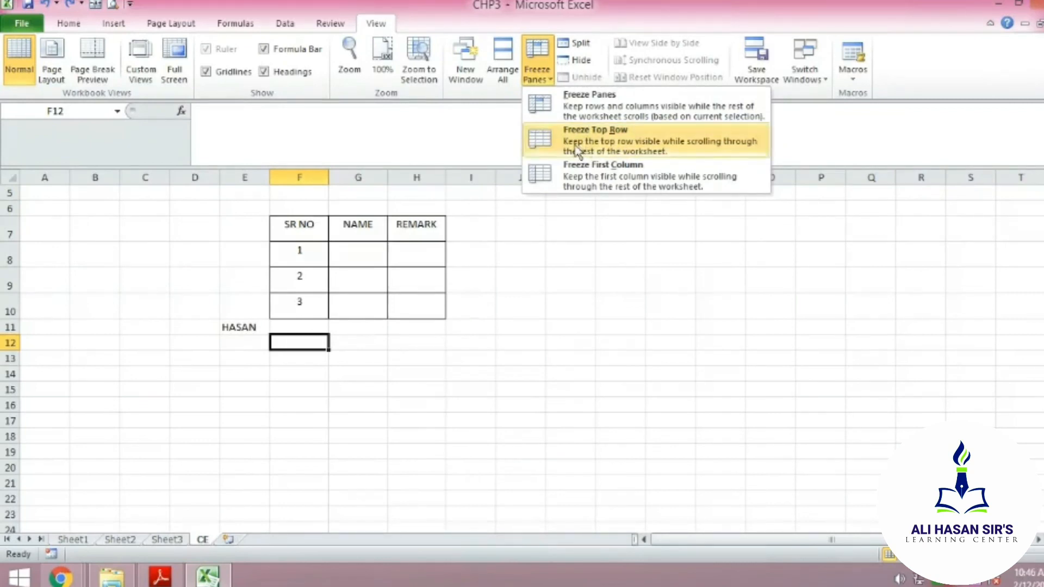
{"action": "left_click", "coordinate": [603, 145]}
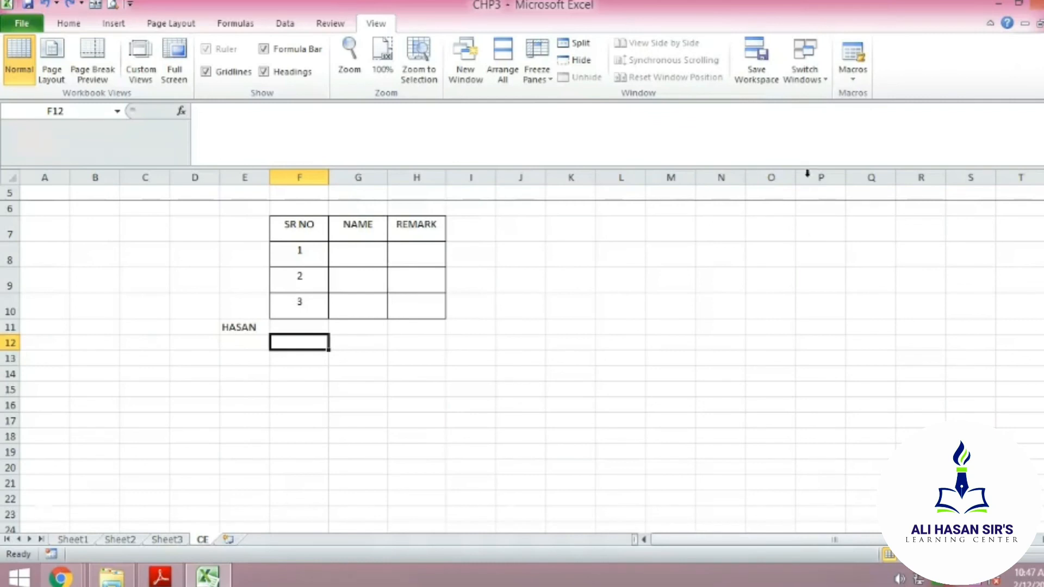
Freeze the first column of sheet CE instead of the top row, and unfreeze the panes.
{"action": "left_click", "coordinate": [537, 74]}
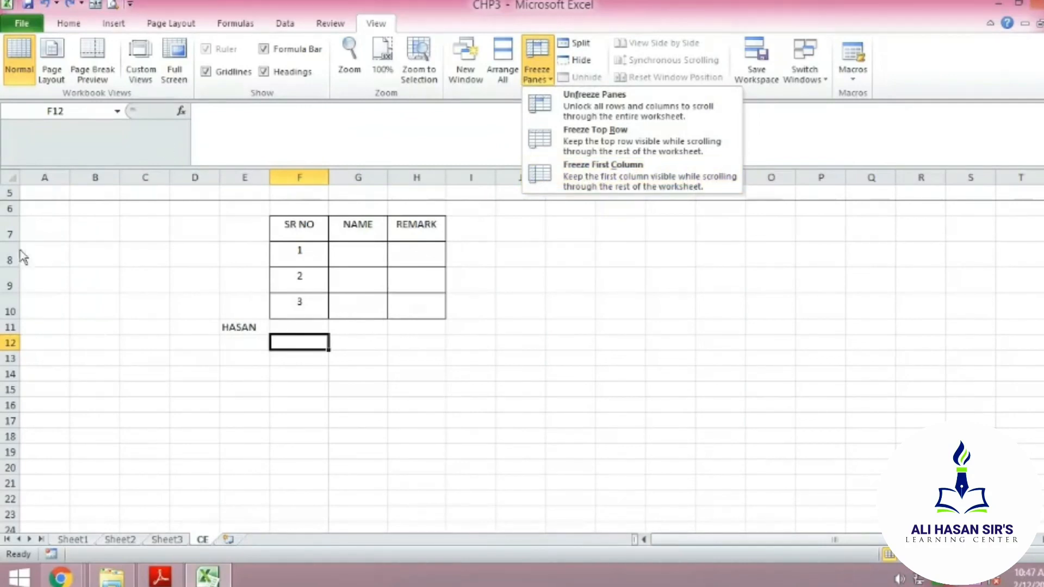
{"action": "left_click", "coordinate": [636, 188]}
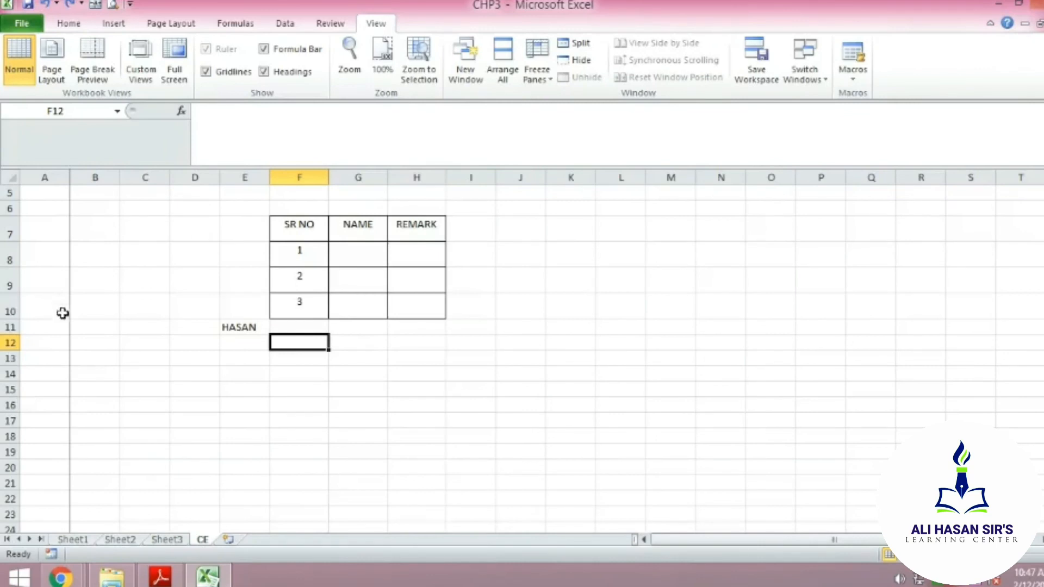
{"action": "left_click", "coordinate": [535, 80]}
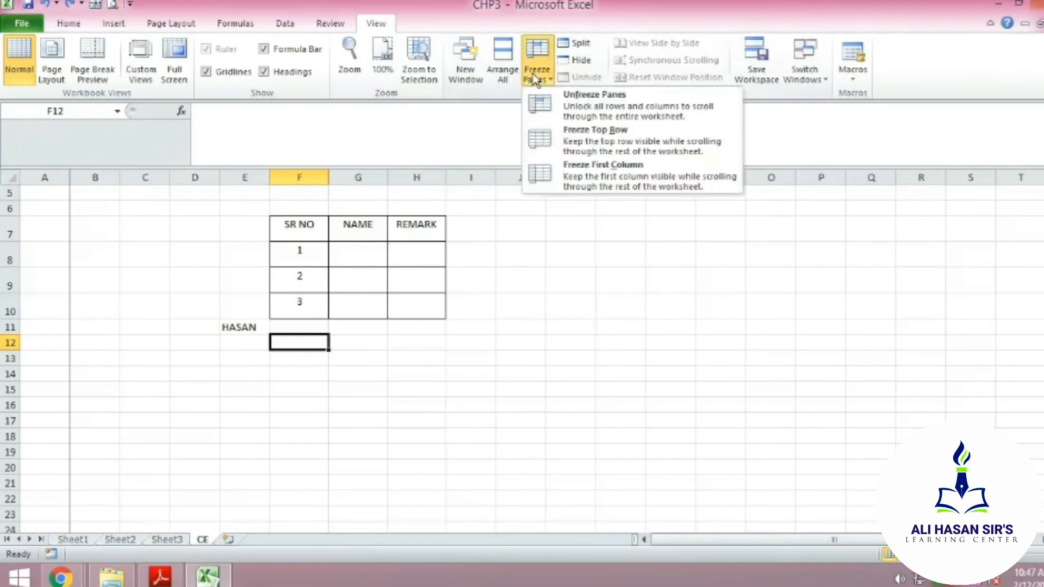
{"action": "left_click", "coordinate": [578, 105]}
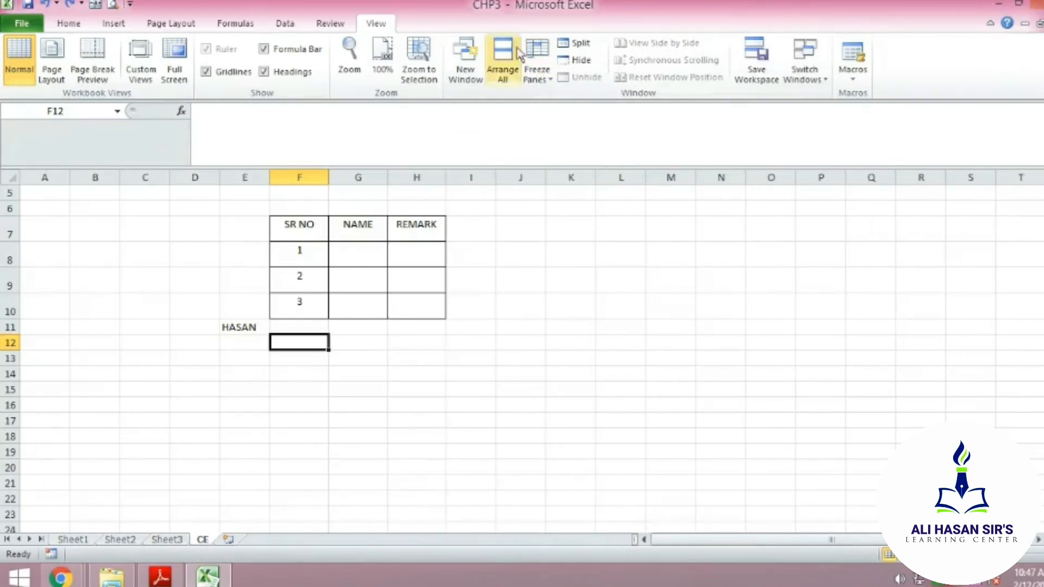
Check the next worksheet editing topic in the syllabus PDF in Adobe Reader, and return to Excel.
{"action": "left_click", "coordinate": [161, 579]}
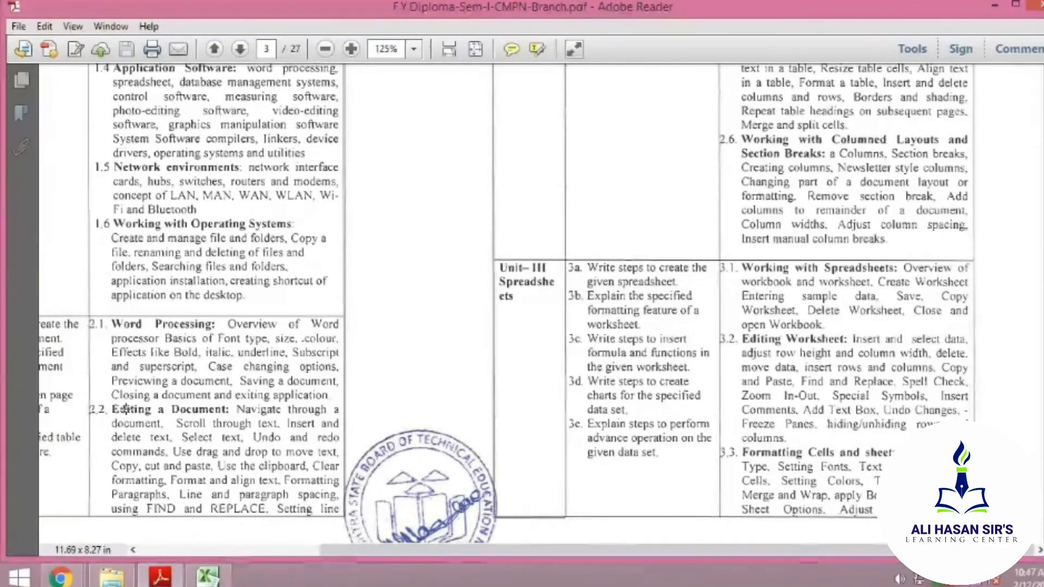
{"action": "left_click", "coordinate": [208, 576]}
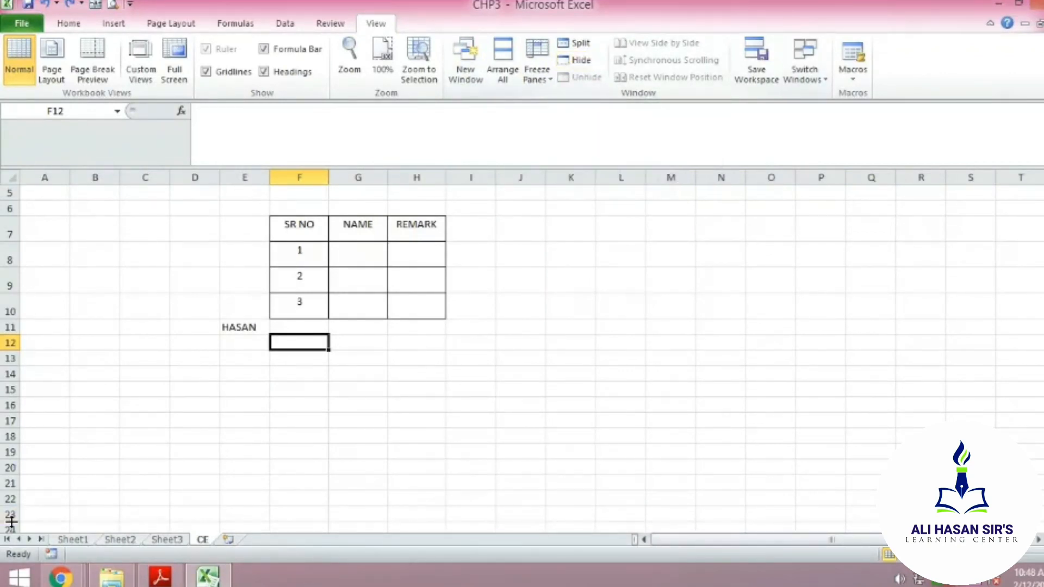
Admit the waiting participant to the Google Meet call in Chrome, and switch back to Excel.
{"action": "mouse_move", "coordinate": [63, 579]}
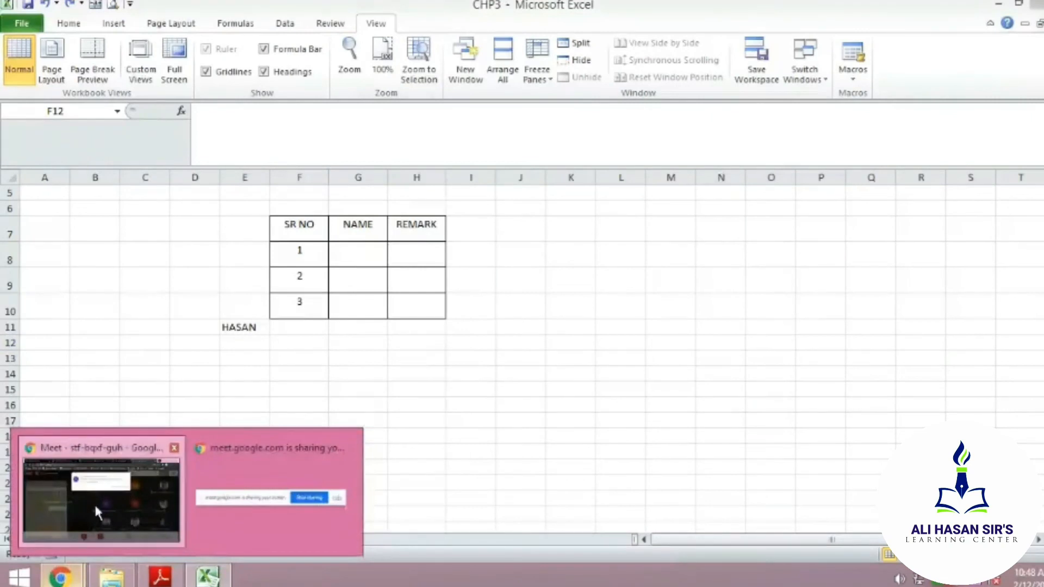
{"action": "left_click", "coordinate": [93, 502]}
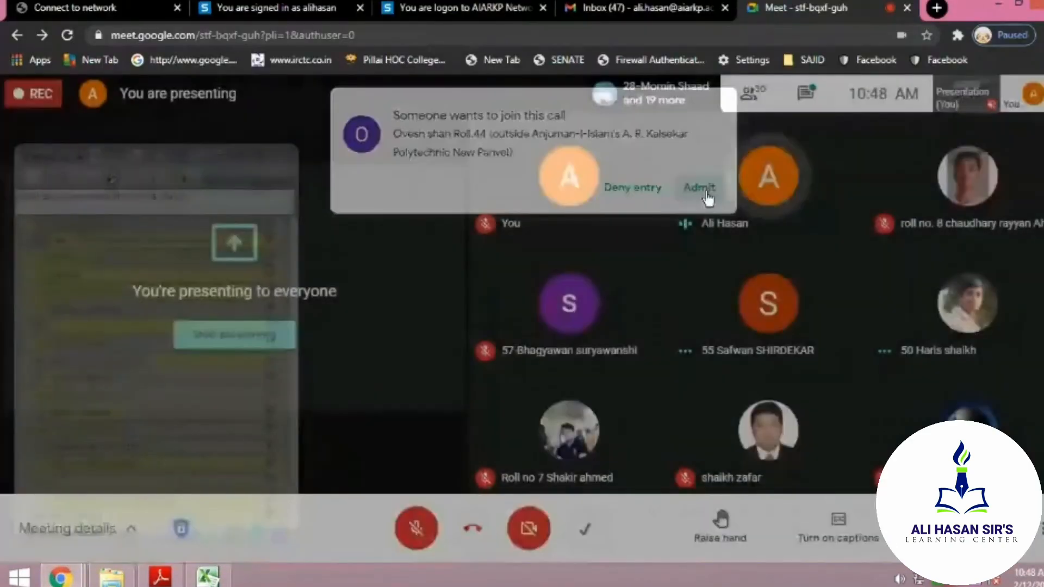
{"action": "left_click", "coordinate": [699, 189]}
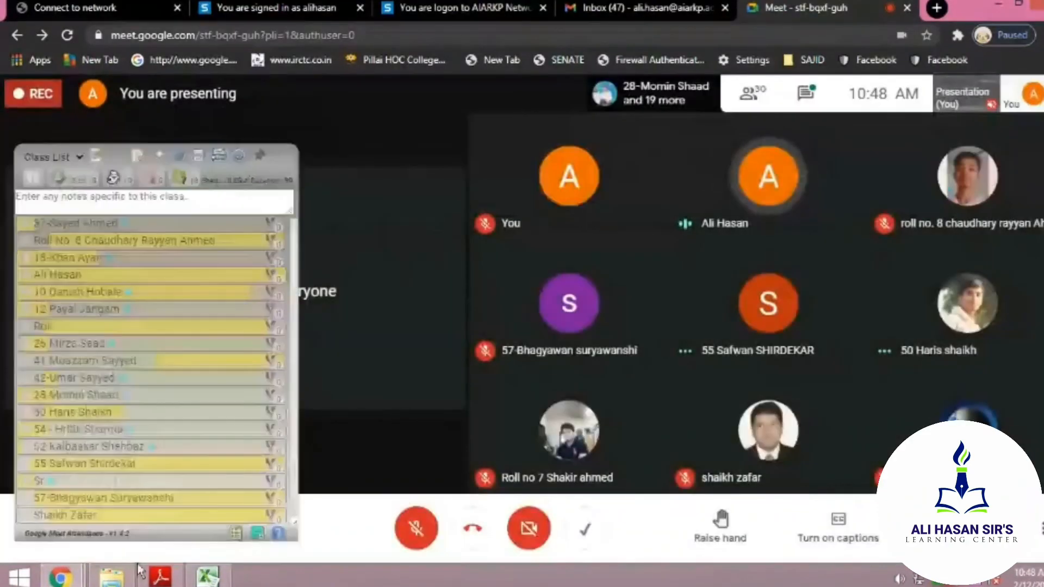
{"action": "key", "text": "alt+Tab"}
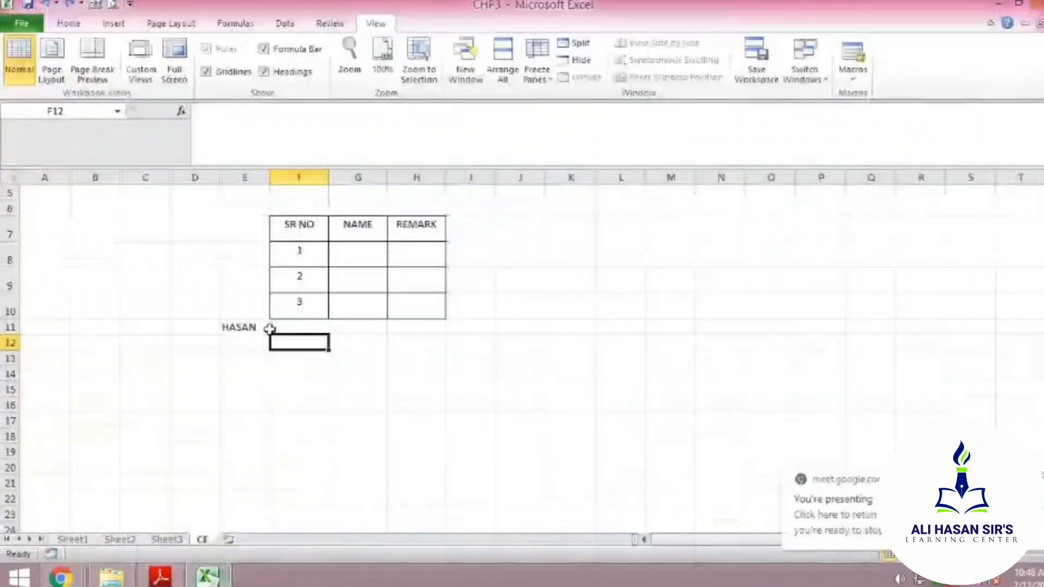
Hide the CHP3 workbook window, and unhide it.
{"action": "left_click", "coordinate": [584, 61]}
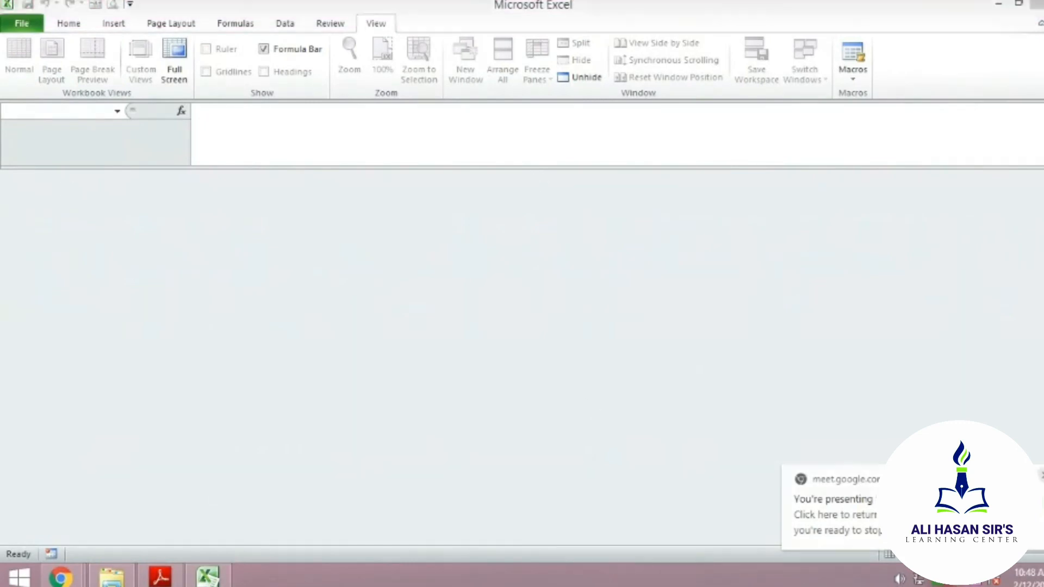
{"action": "left_click", "coordinate": [580, 79]}
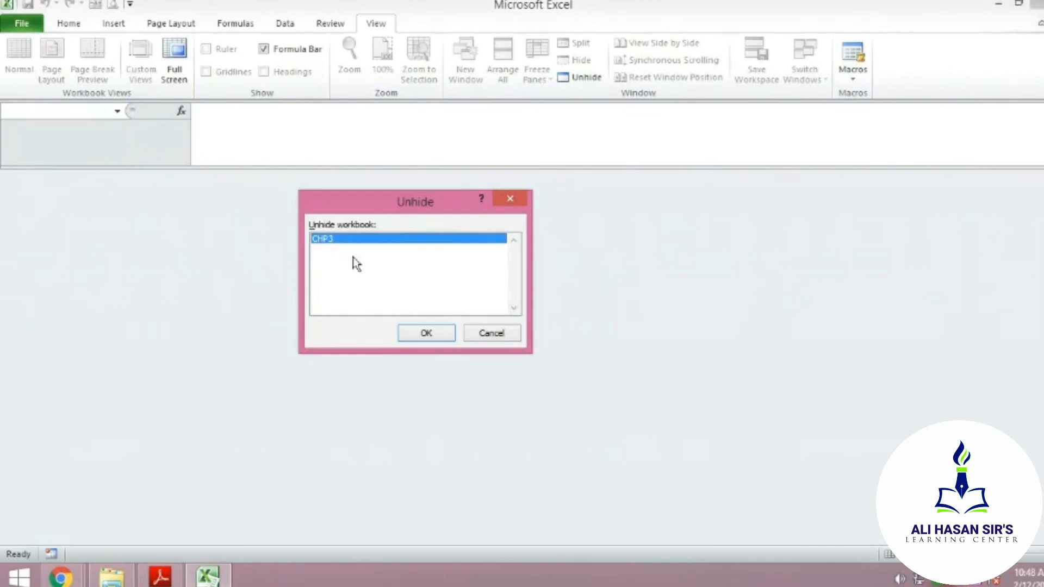
{"action": "left_click", "coordinate": [427, 335]}
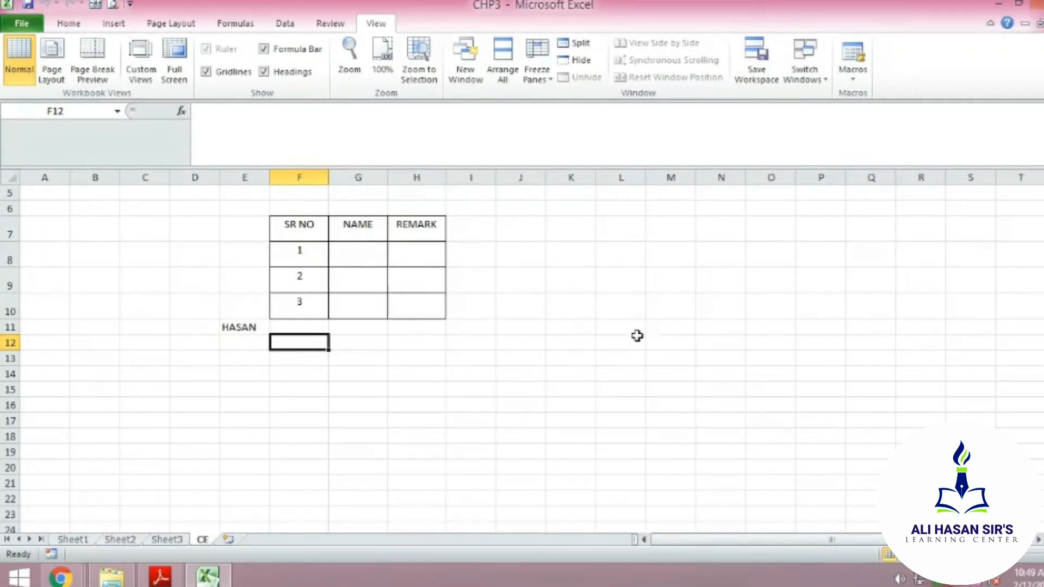
Select cell J14, and hide and unhide the CHP3 workbook window once more.
{"action": "left_click", "coordinate": [531, 375]}
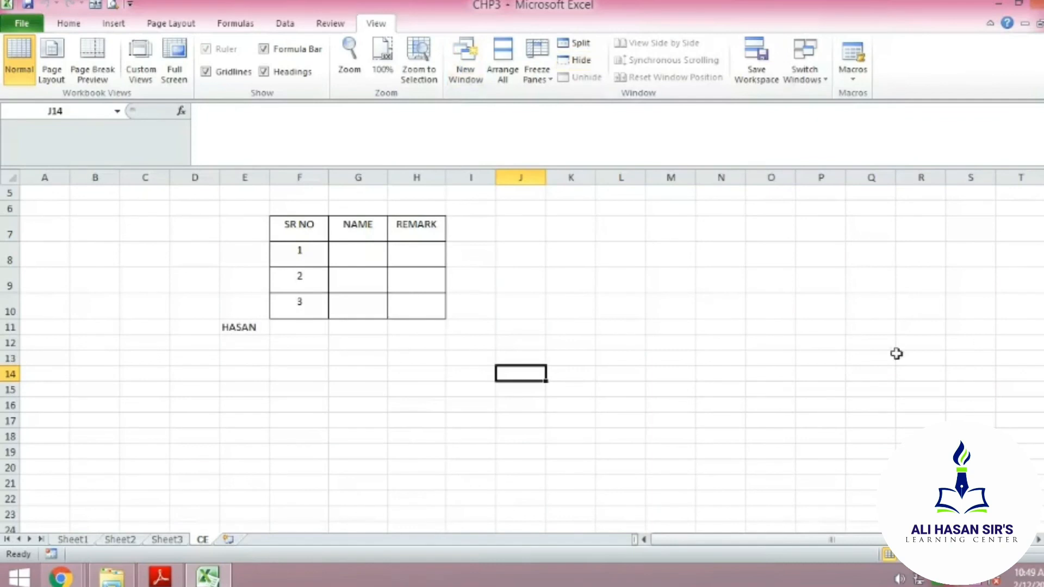
{"action": "left_click", "coordinate": [576, 60]}
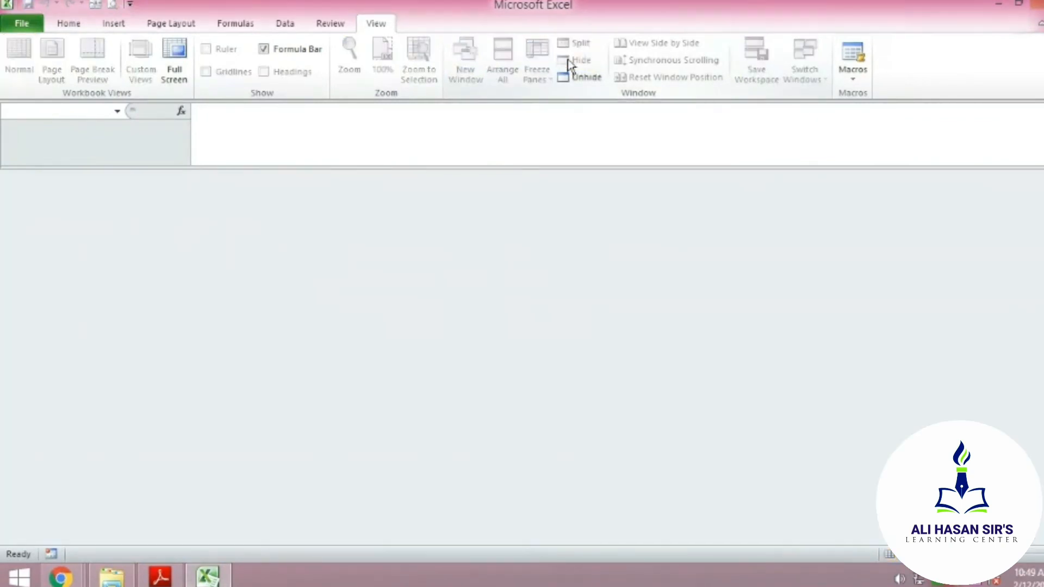
{"action": "left_click", "coordinate": [574, 78]}
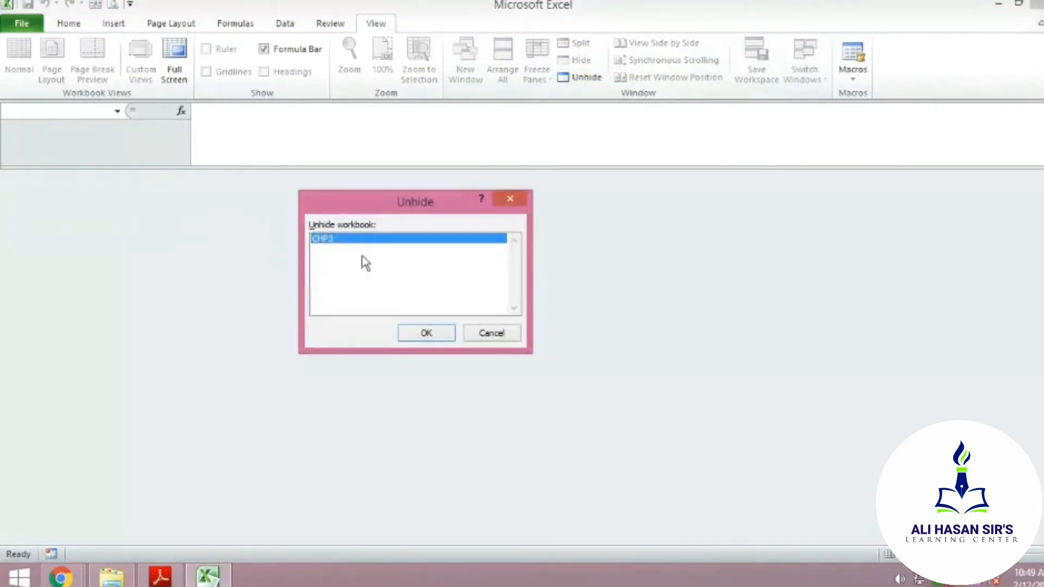
{"action": "left_click", "coordinate": [408, 333]}
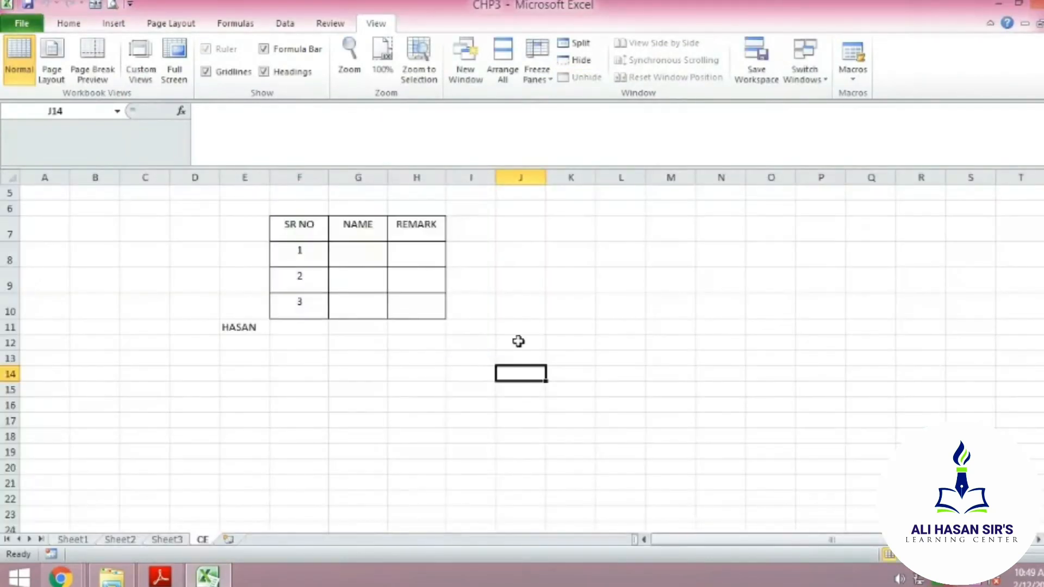
Review the remaining spreadsheet topics on page 4 of the syllabus PDF in Adobe Reader.
{"action": "left_click", "coordinate": [158, 579]}
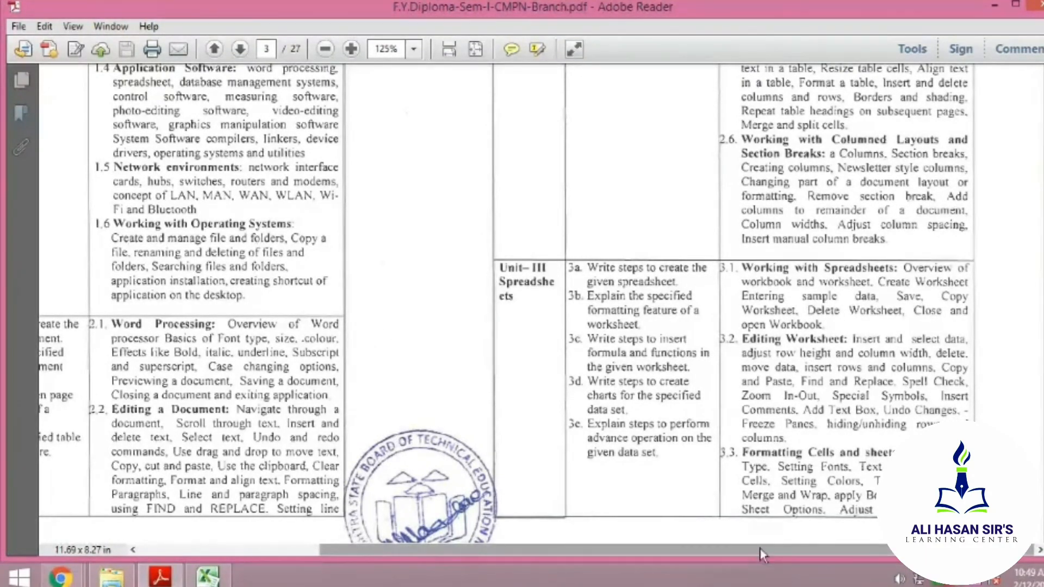
{"action": "left_click_drag", "start_coordinate": [761, 550], "coordinate": [538, 548]}
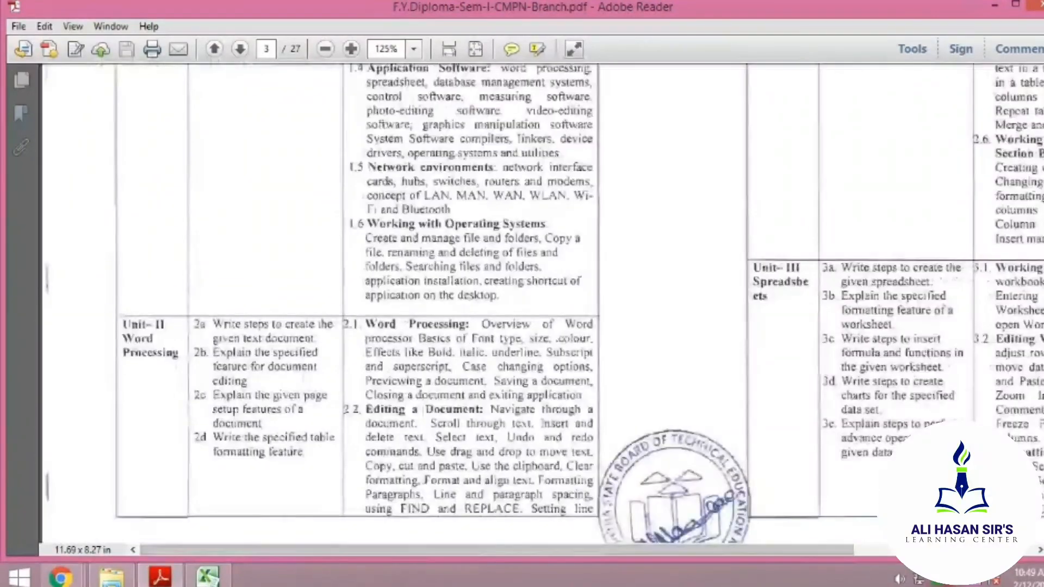
{"action": "scroll", "coordinate": [543, 305], "scroll_direction": "down", "scroll_amount": 10}
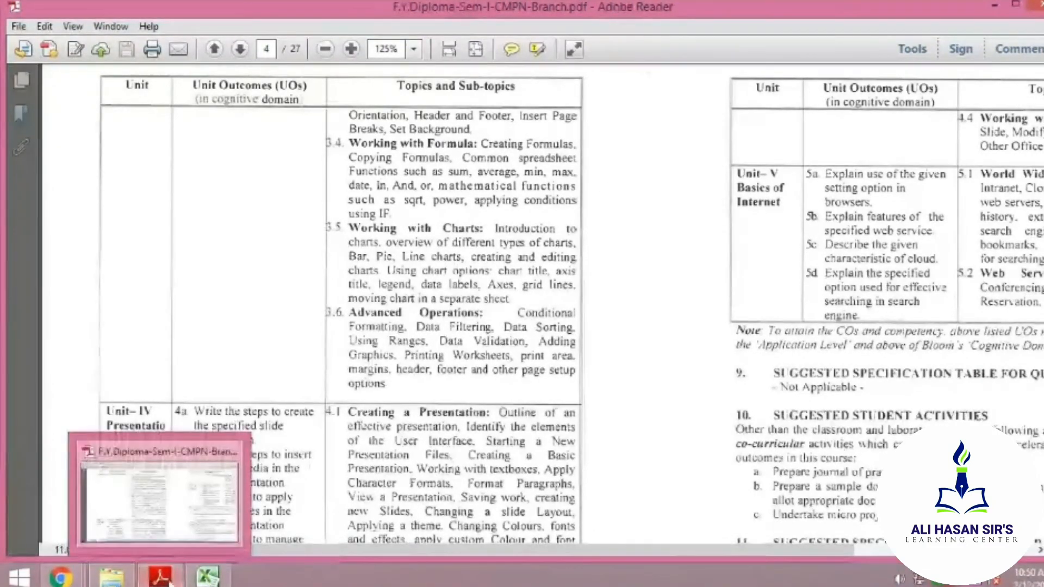
Switch to the Google Meet call in Chrome, and open the call's additional options.
{"action": "mouse_move", "coordinate": [60, 577]}
{"action": "left_click", "coordinate": [80, 516]}
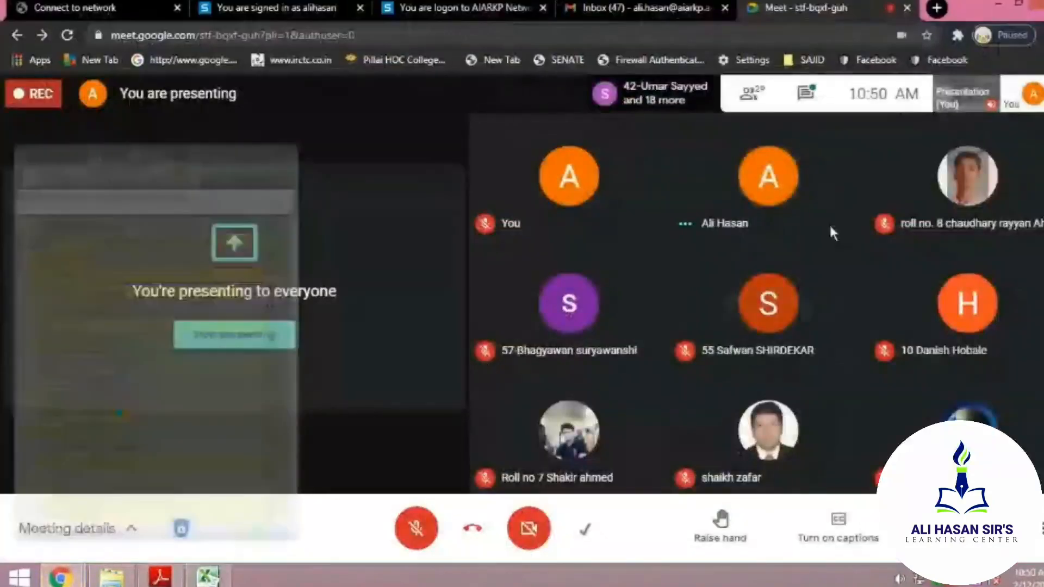
{"action": "mouse_move", "coordinate": [772, 157]}
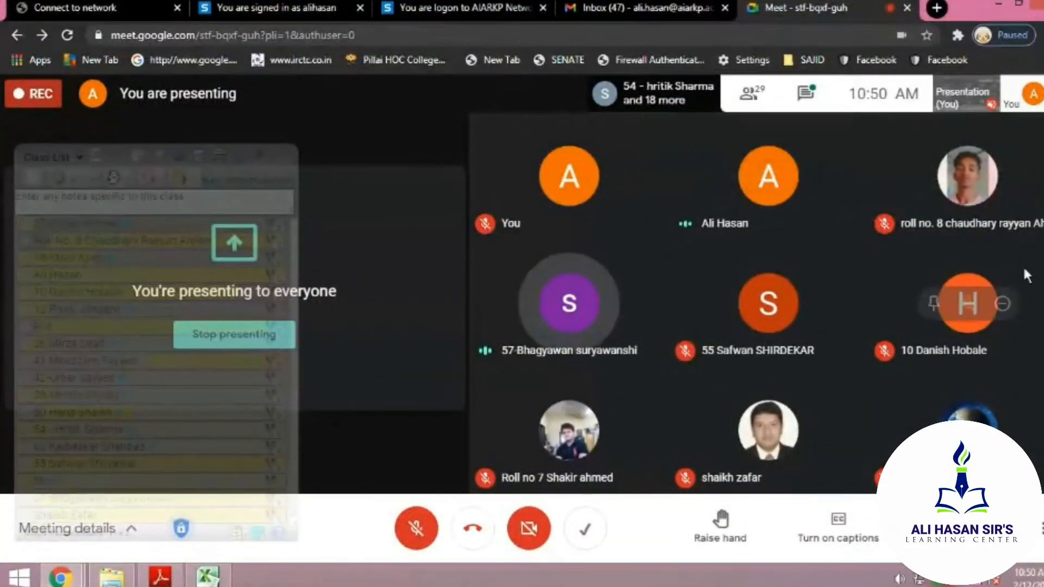
{"action": "mouse_move", "coordinate": [752, 190]}
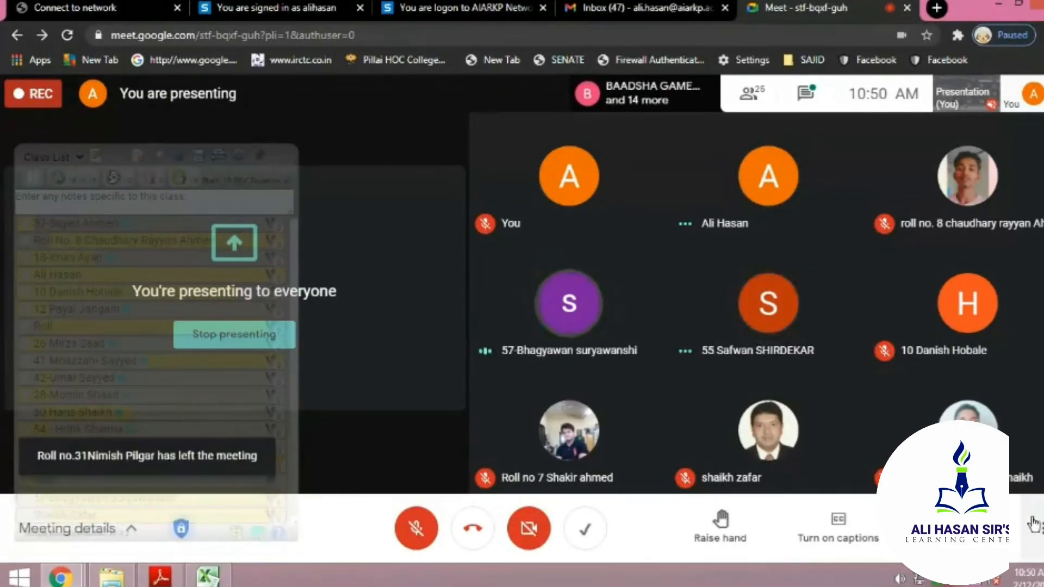
{"action": "left_click", "coordinate": [1041, 532]}
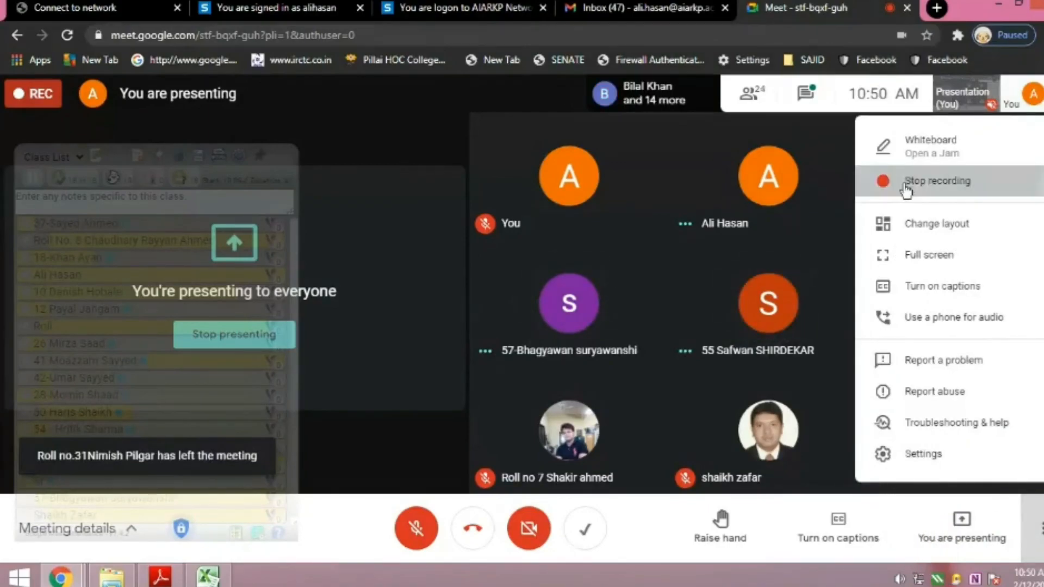